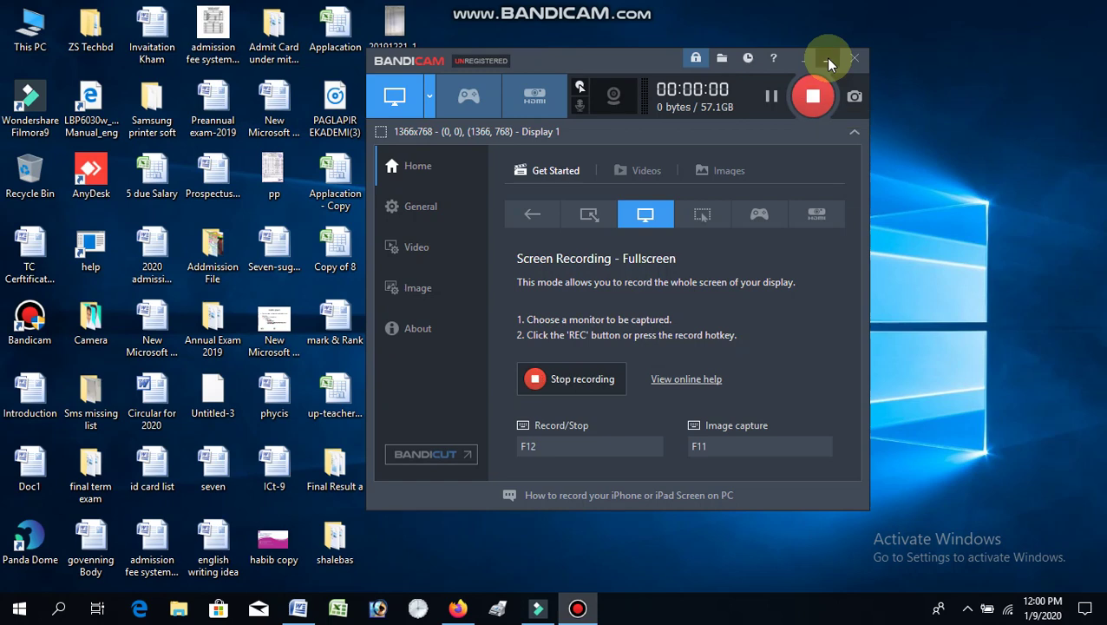
- Start the screen recording and refresh the desktop twice from its context menu
click(829, 59)
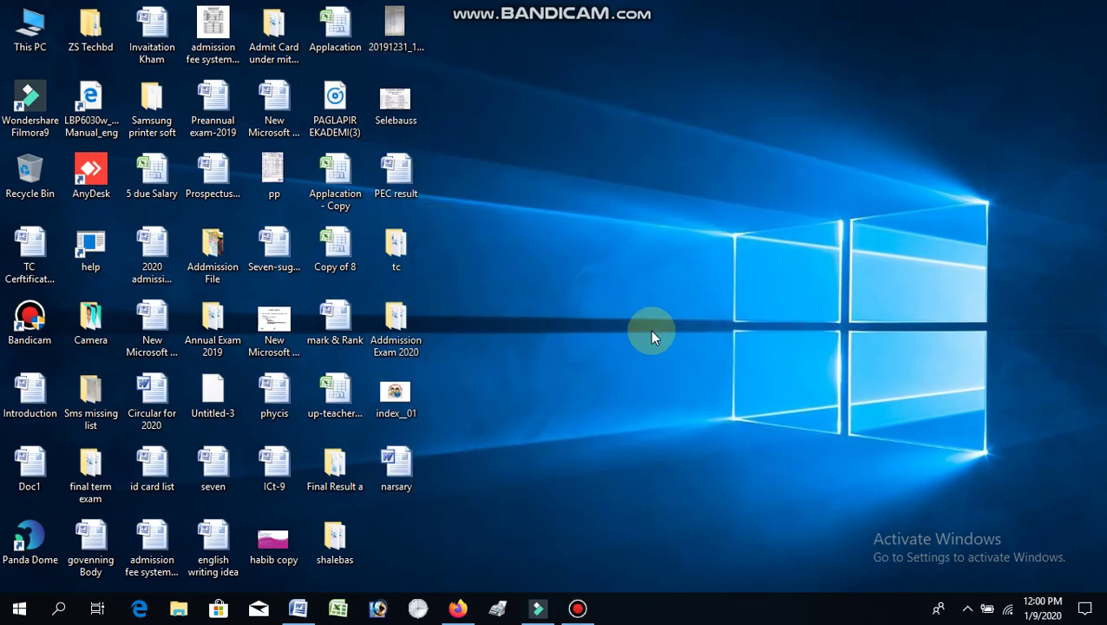
right_click(649, 154)
click(672, 200)
right_click(646, 135)
click(684, 182)
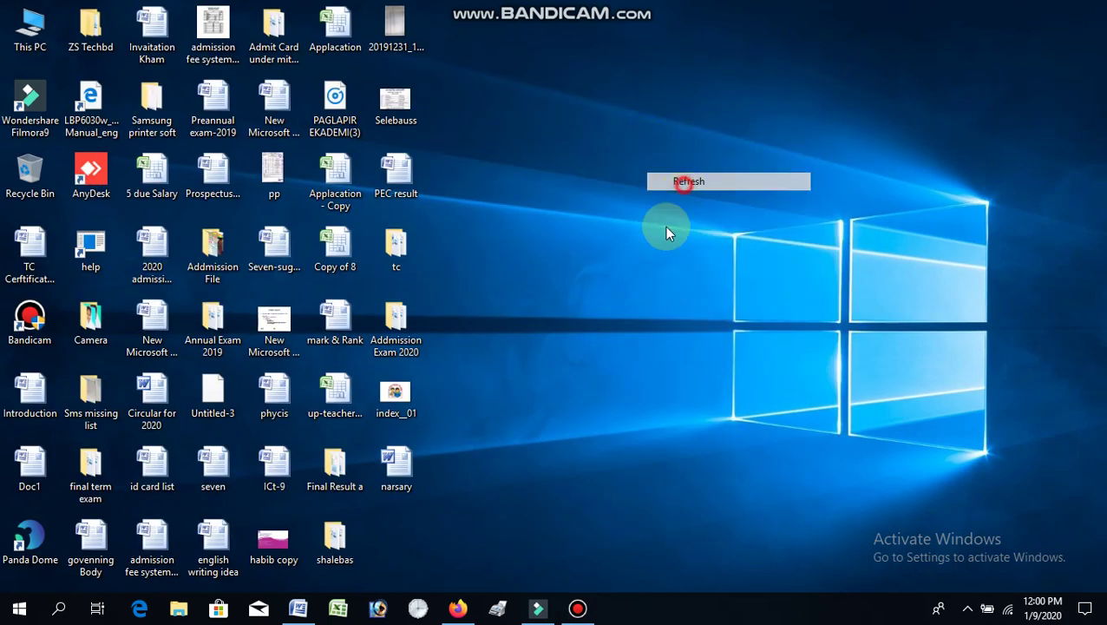
- Bring up the Word document and look over the cover's title, heading and scroll shapes
click(299, 609)
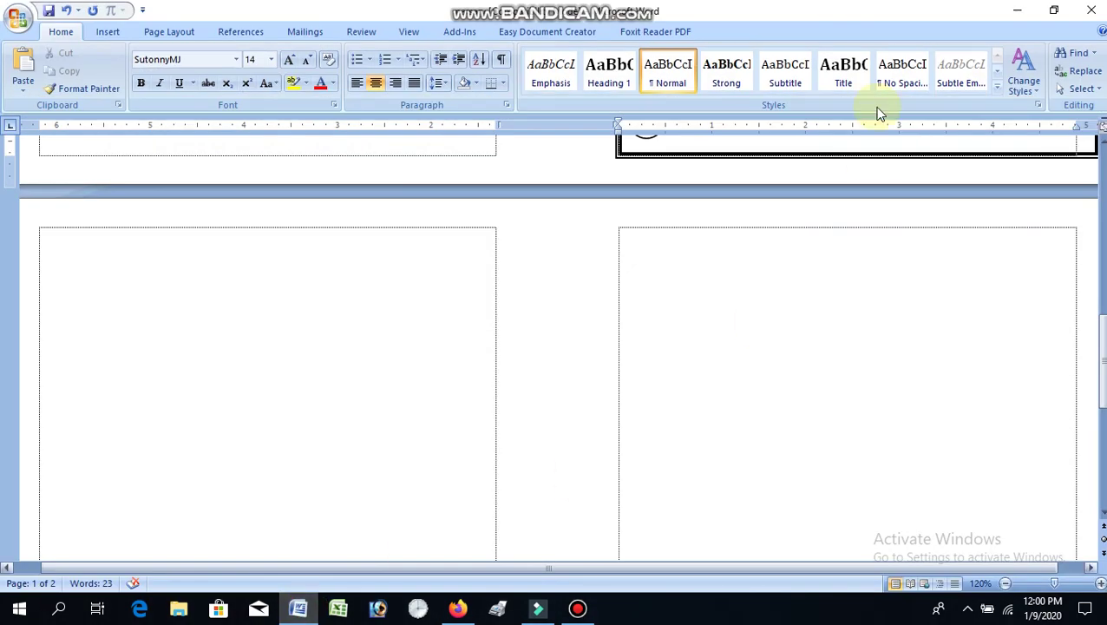
scroll(709, 230, up, 4)
scroll(711, 247, up, 4)
scroll(764, 221, up, 4)
scroll(764, 221, up, 1)
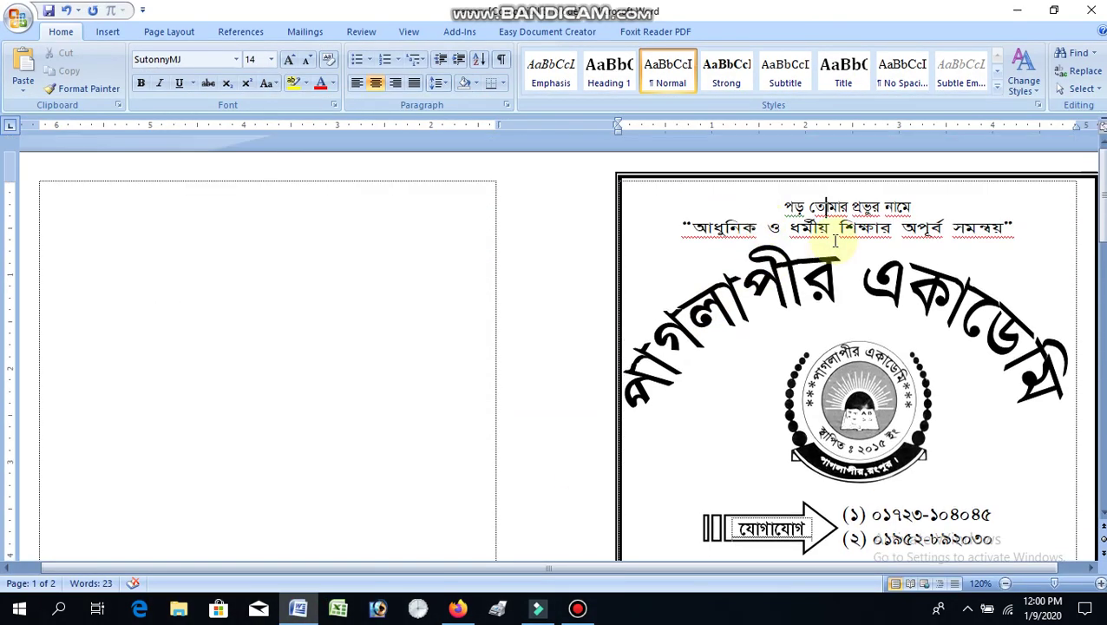
click(772, 178)
click(835, 205)
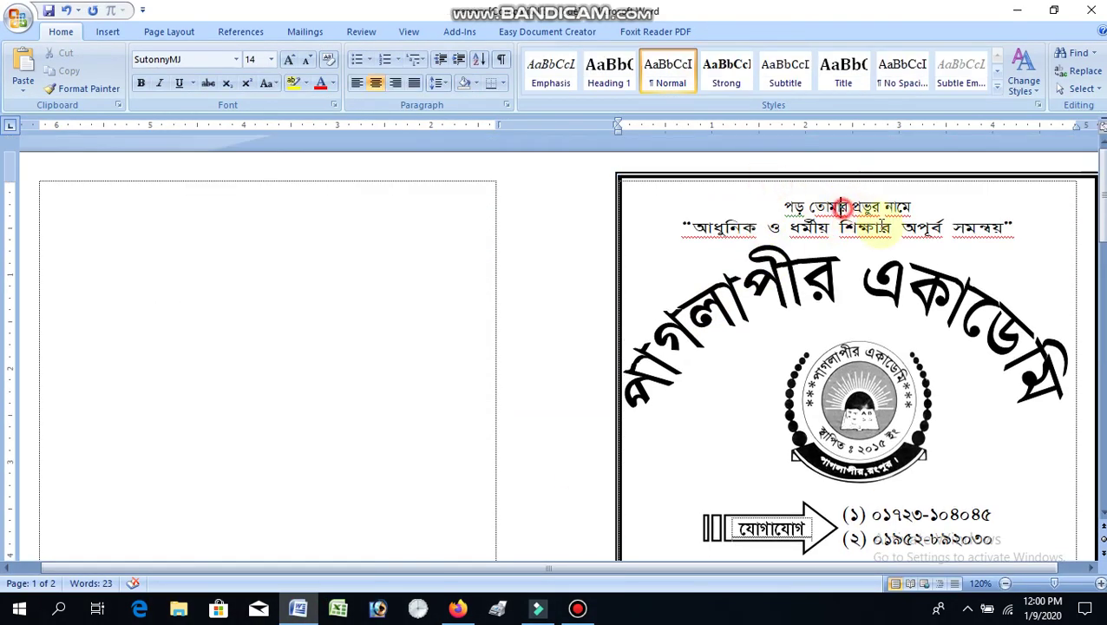
click(926, 284)
scroll(922, 260, down, 5)
scroll(882, 267, down, 6)
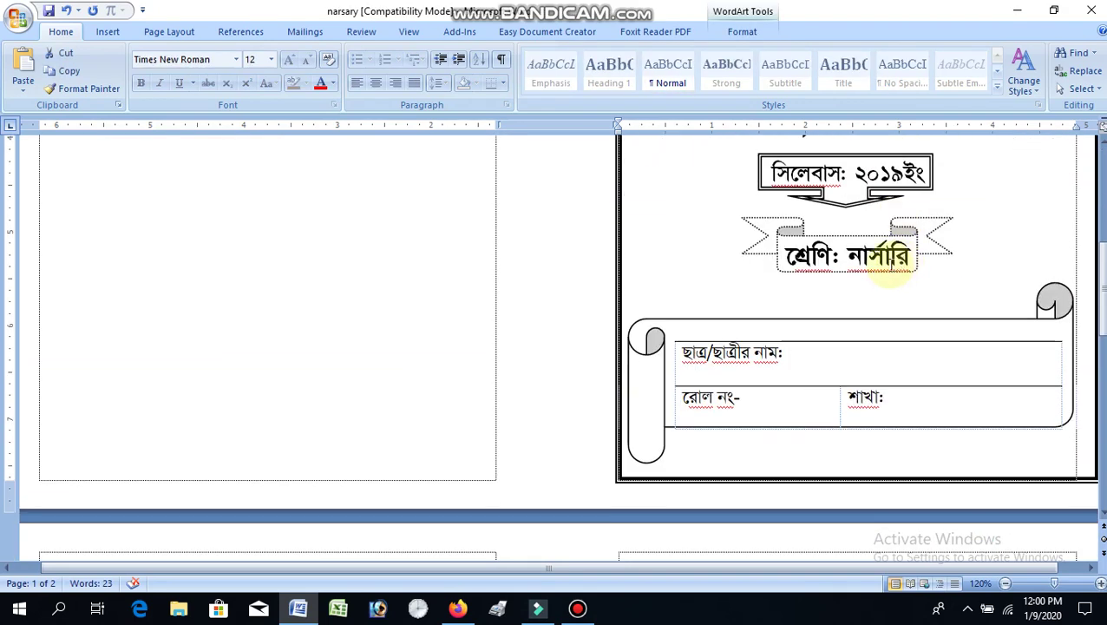
click(846, 319)
click(820, 186)
scroll(845, 193, up, 6)
scroll(833, 226, up, 3)
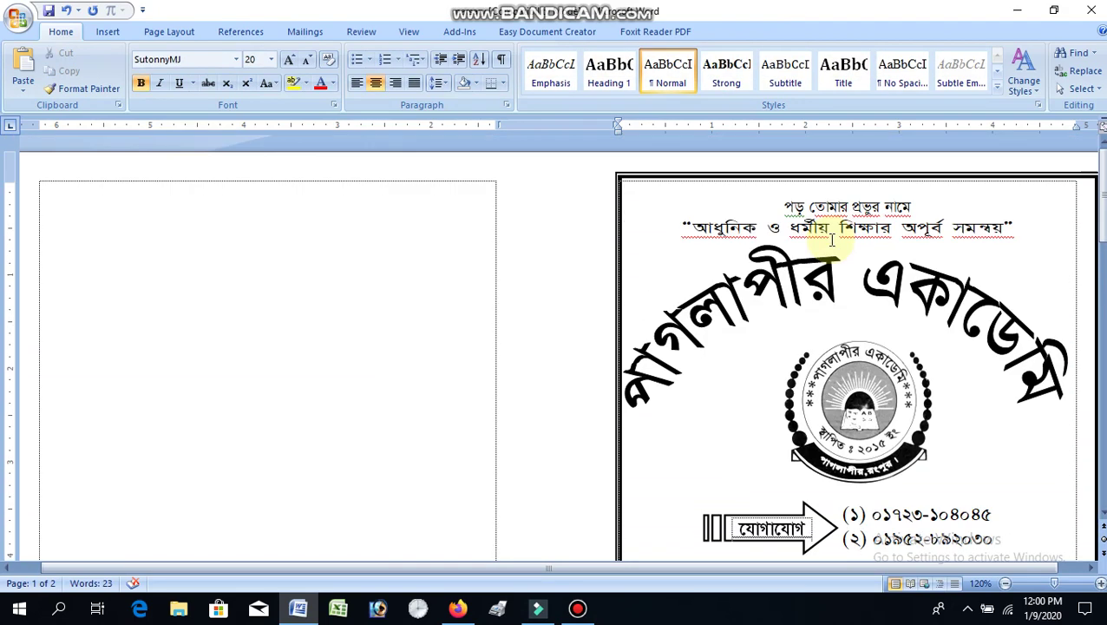
scroll(868, 217, down, 3)
scroll(989, 243, up, 3)
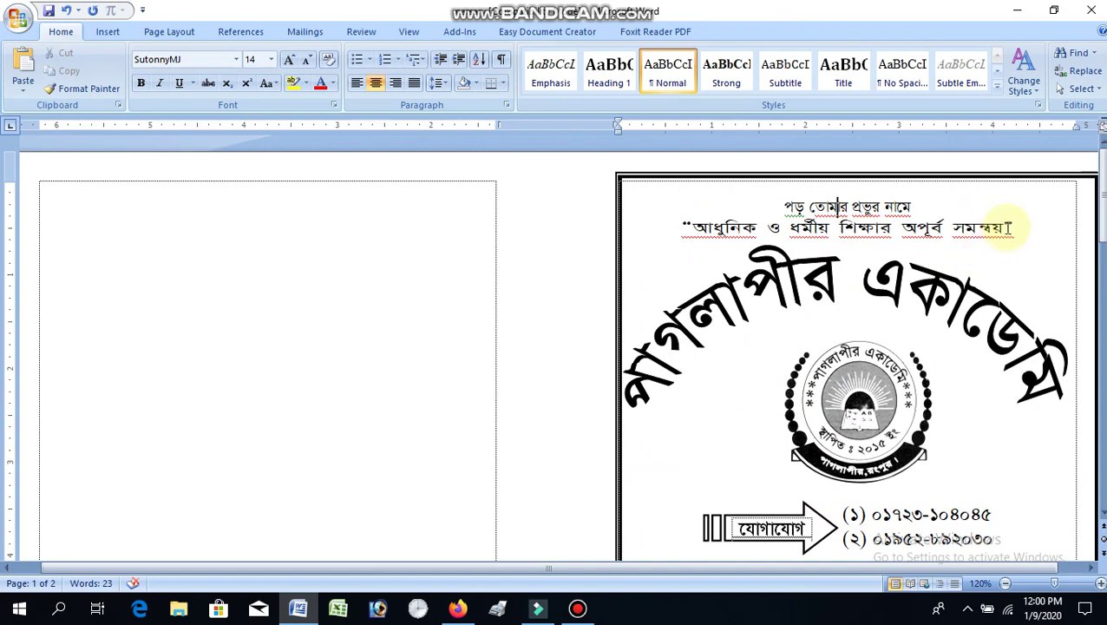
- Copy the two heading lines above the cover title into page 2's empty left panel
click(1016, 224)
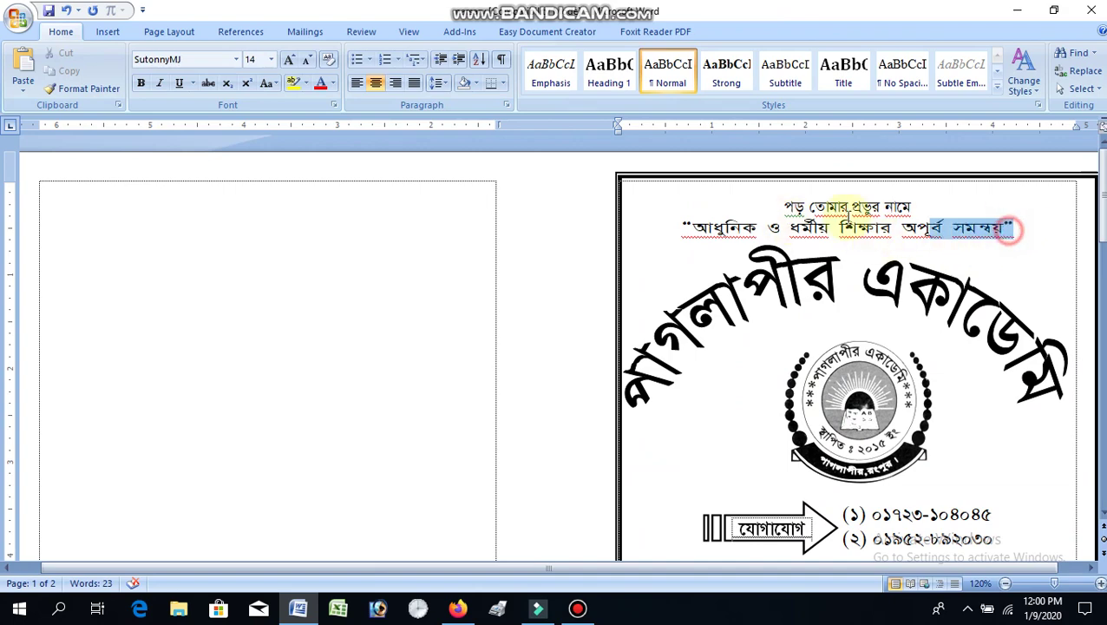
drag(1017, 226, 767, 205)
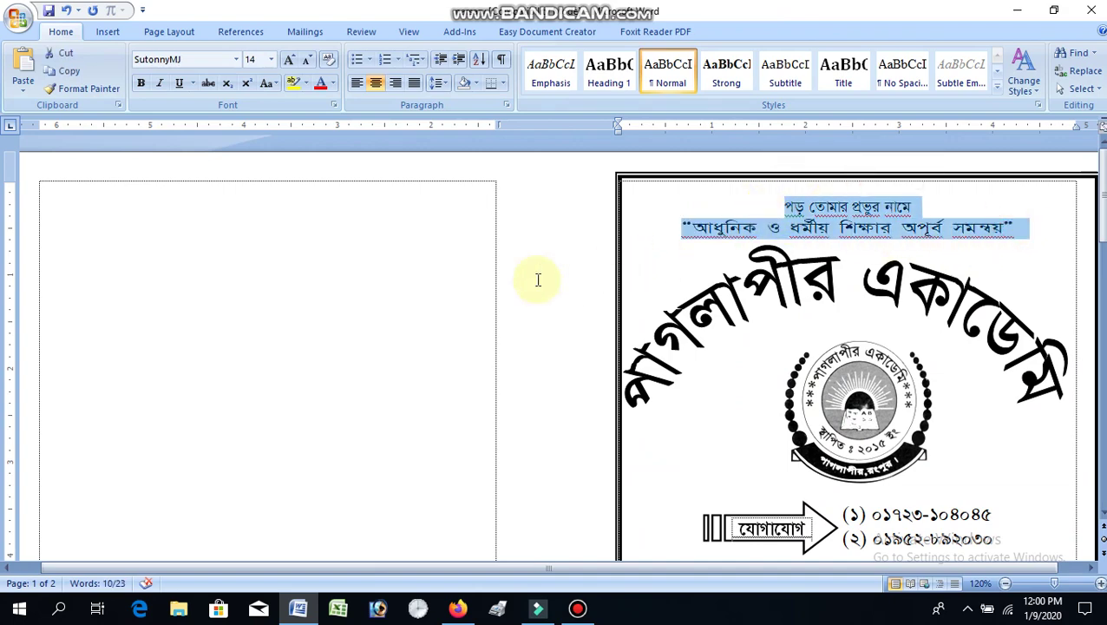
scroll(503, 300, down, 5)
scroll(391, 317, down, 10)
click(264, 247)
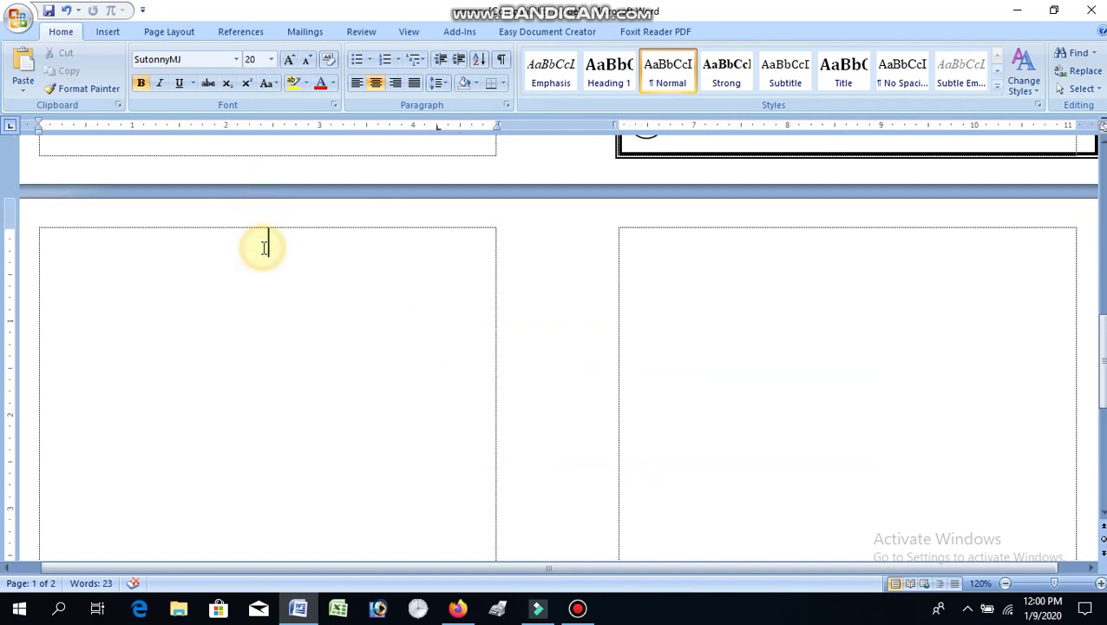
key(ctrl+v)
- Position the caret just below the pasted heading lines
scroll(416, 295, up, 6)
scroll(590, 330, up, 3)
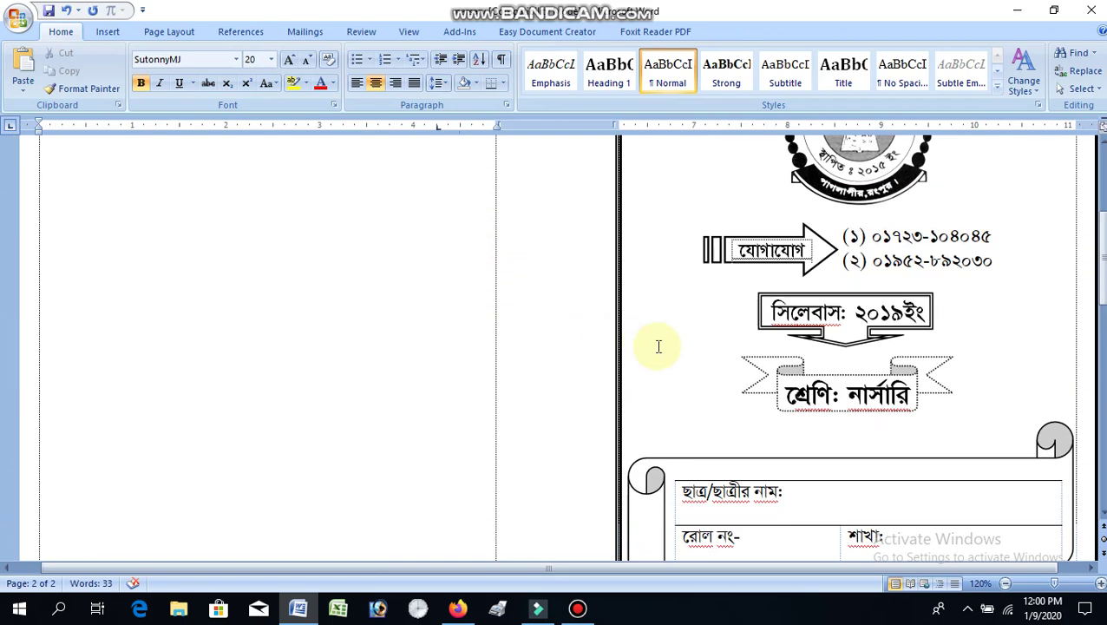
scroll(685, 330, up, 4)
scroll(725, 250, down, 5)
scroll(309, 425, down, 5)
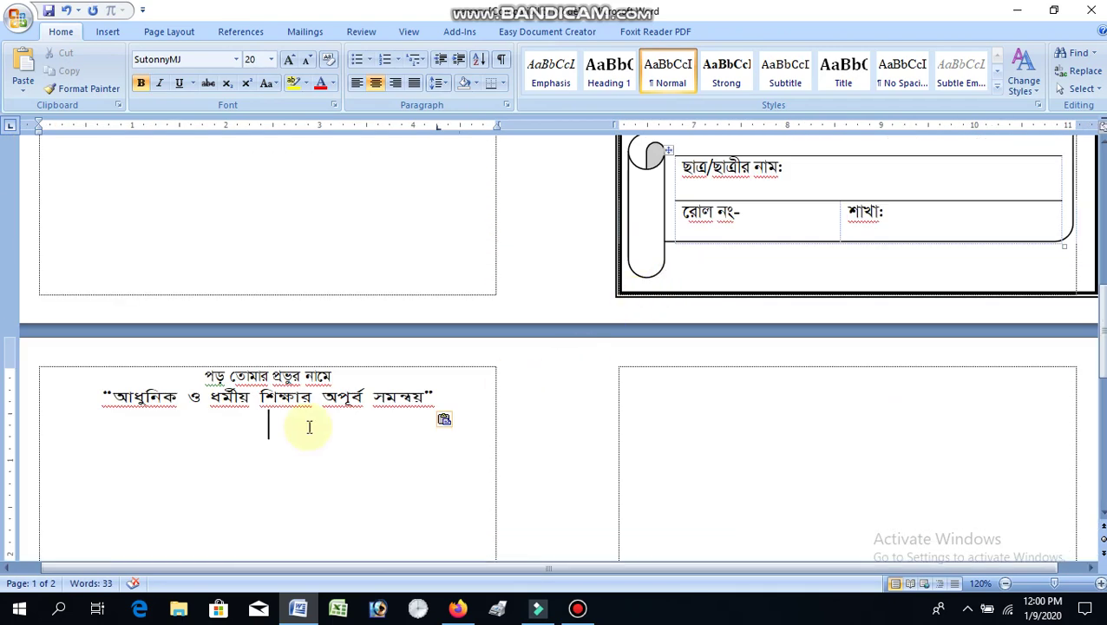
click(291, 439)
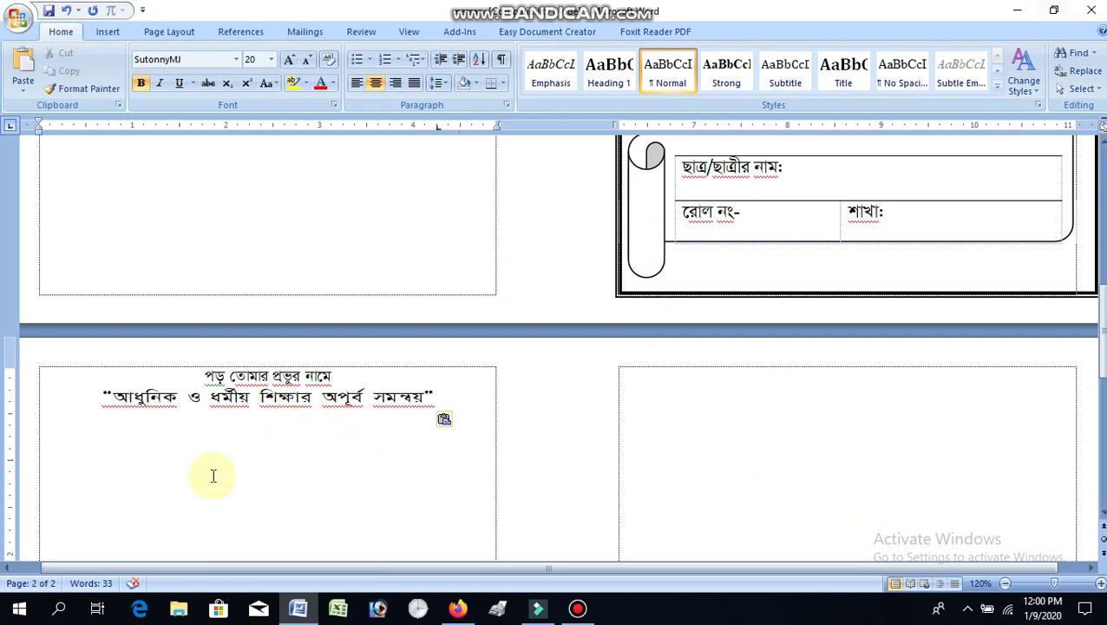
click(292, 423)
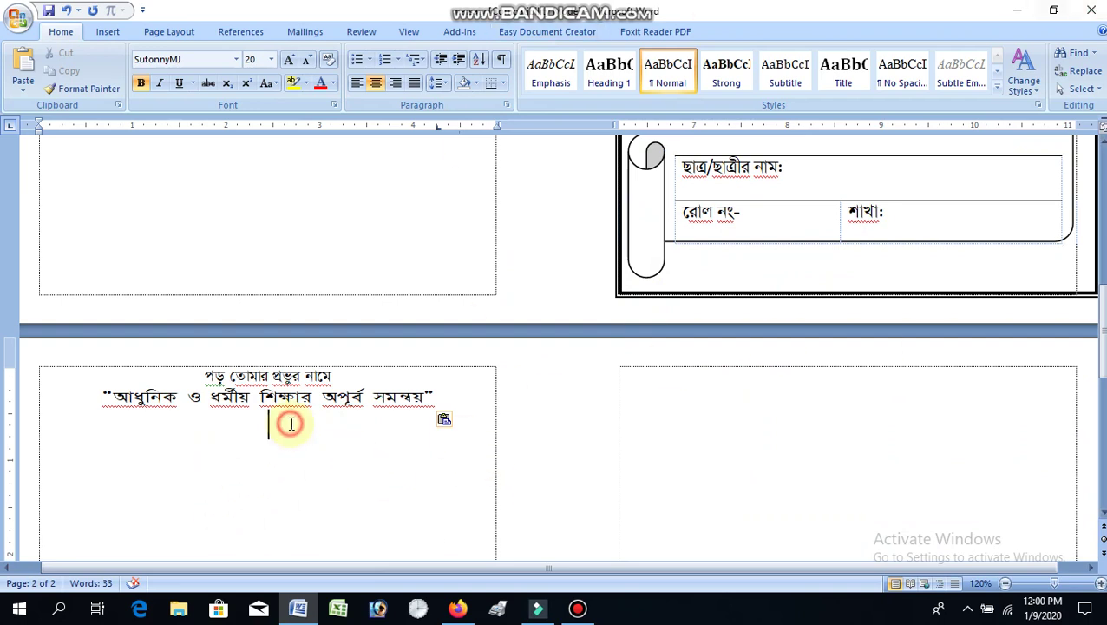
- Pick a WordArt style from the Insert gallery, then close its editor without adding text
click(108, 32)
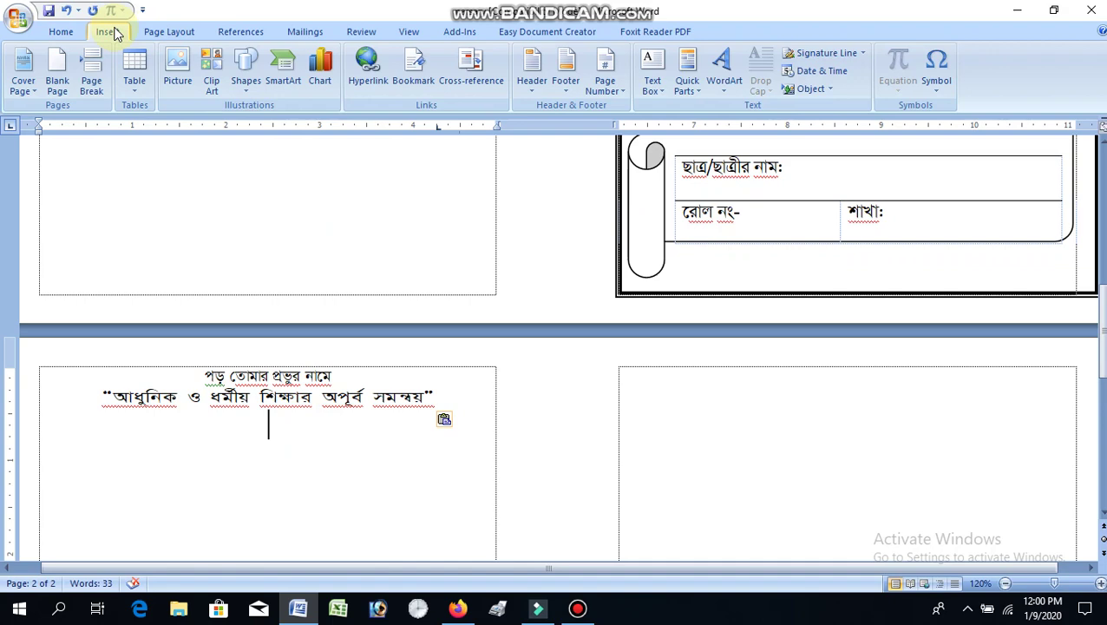
click(725, 71)
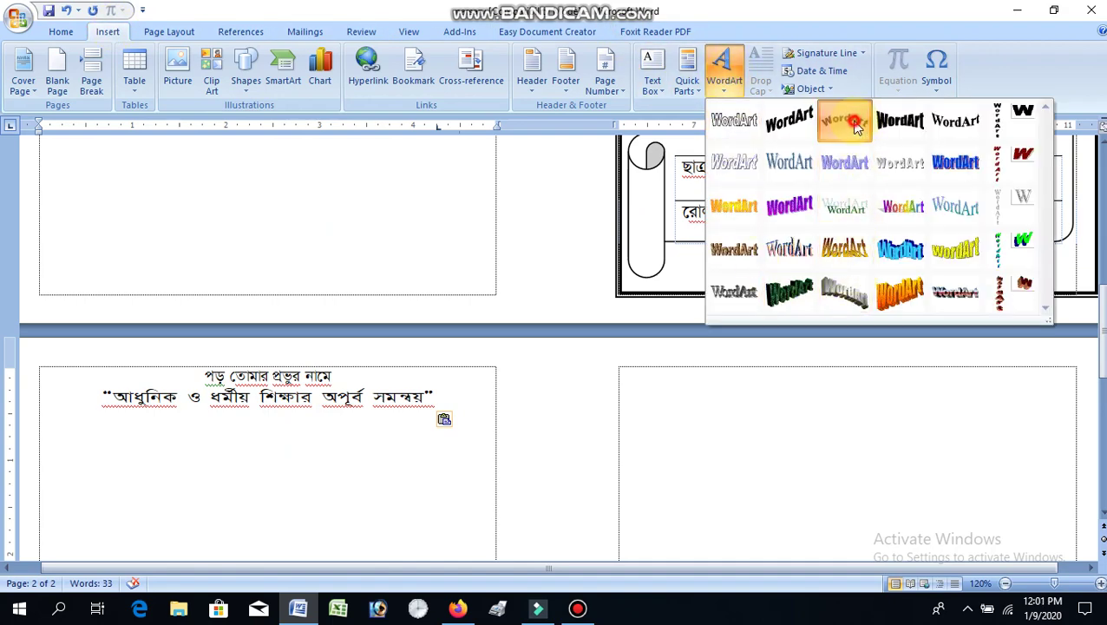
click(845, 121)
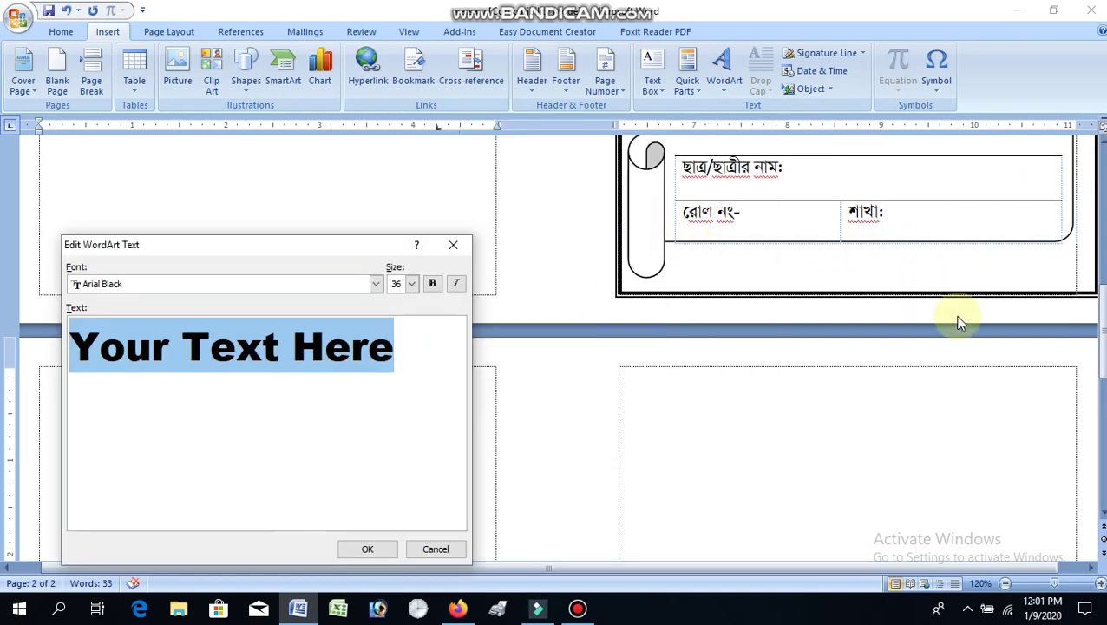
click(453, 245)
- Inspect the cover's arched title and page border, then paste again on page 2
scroll(828, 334, up, 5)
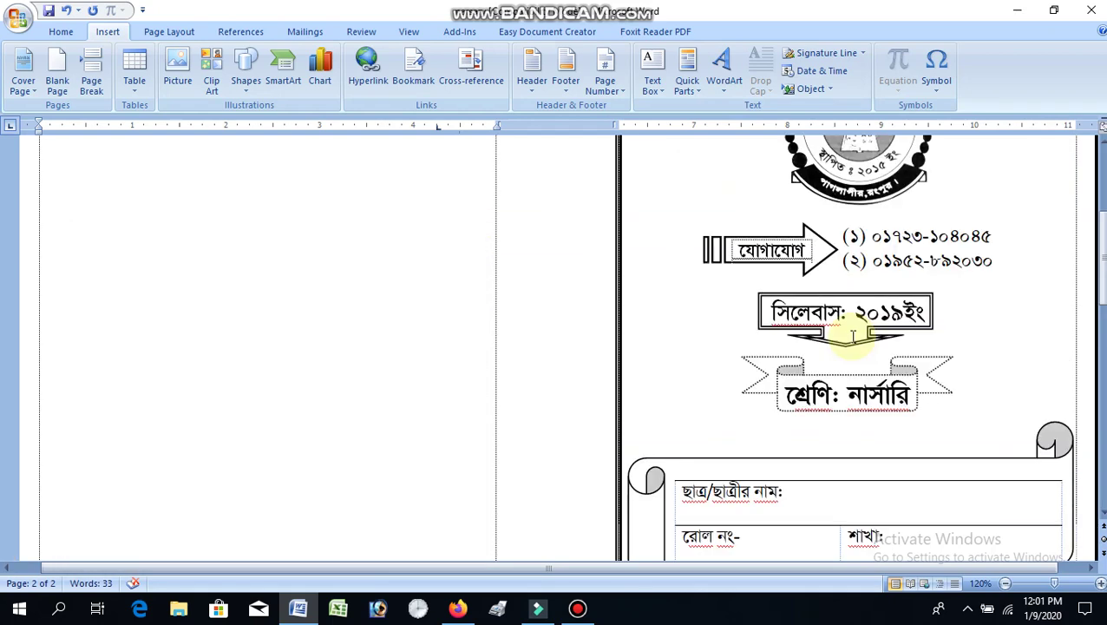
scroll(1015, 388, up, 6)
scroll(952, 369, down, 5)
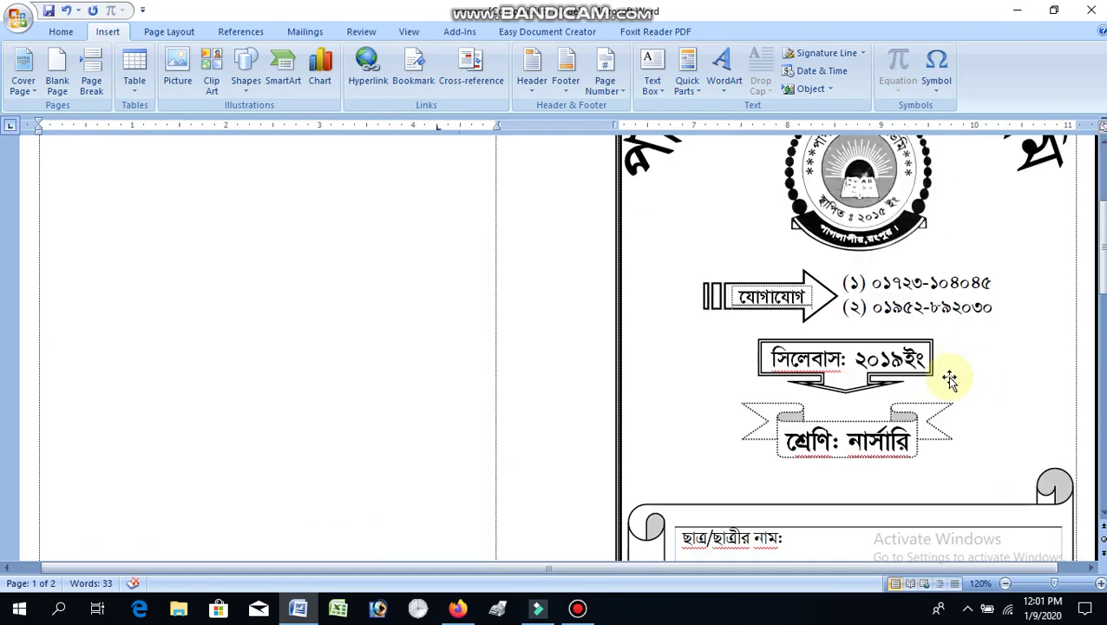
scroll(950, 379, up, 5)
click(855, 275)
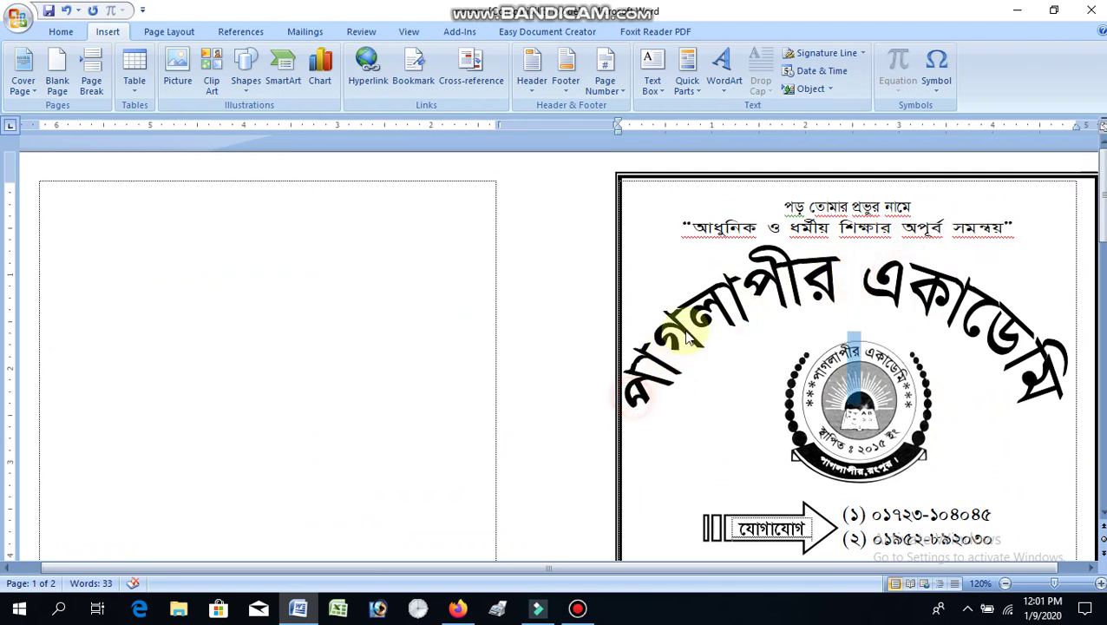
click(748, 415)
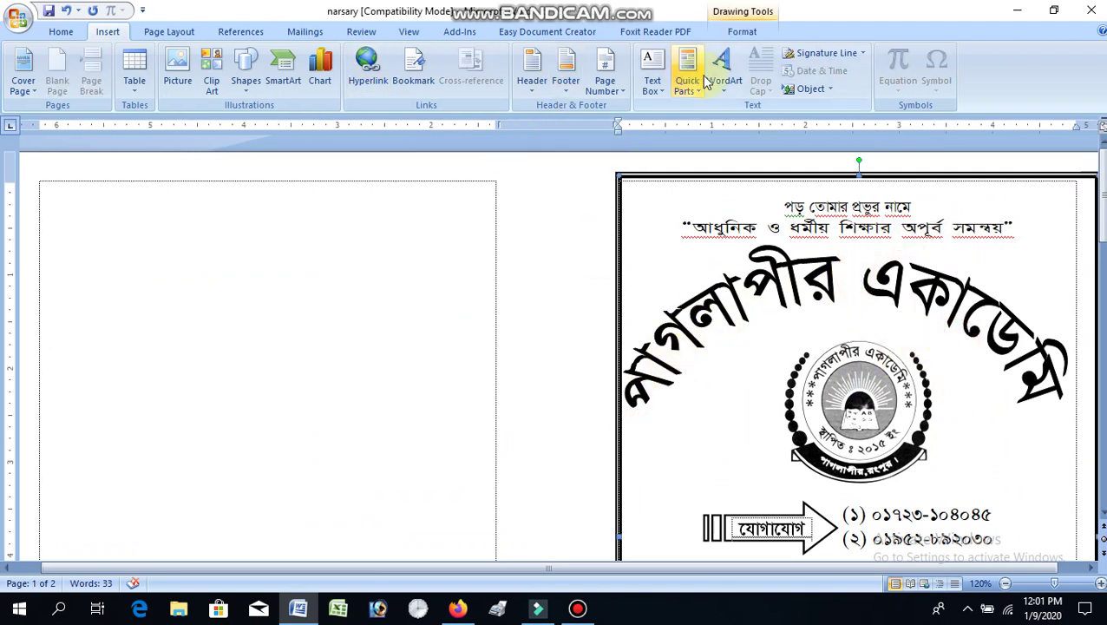
scroll(717, 214, down, 5)
scroll(642, 348, down, 5)
key(ctrl+v)
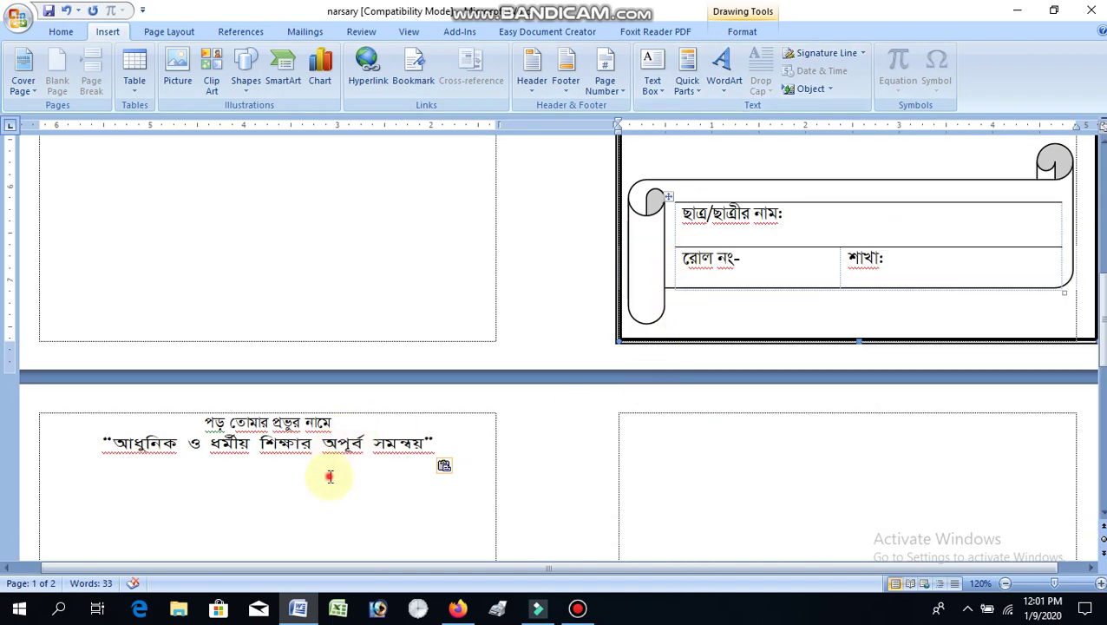
scroll(638, 195, up, 5)
- Start a new WordArt in the chosen style and move its text window beside the cover
click(725, 70)
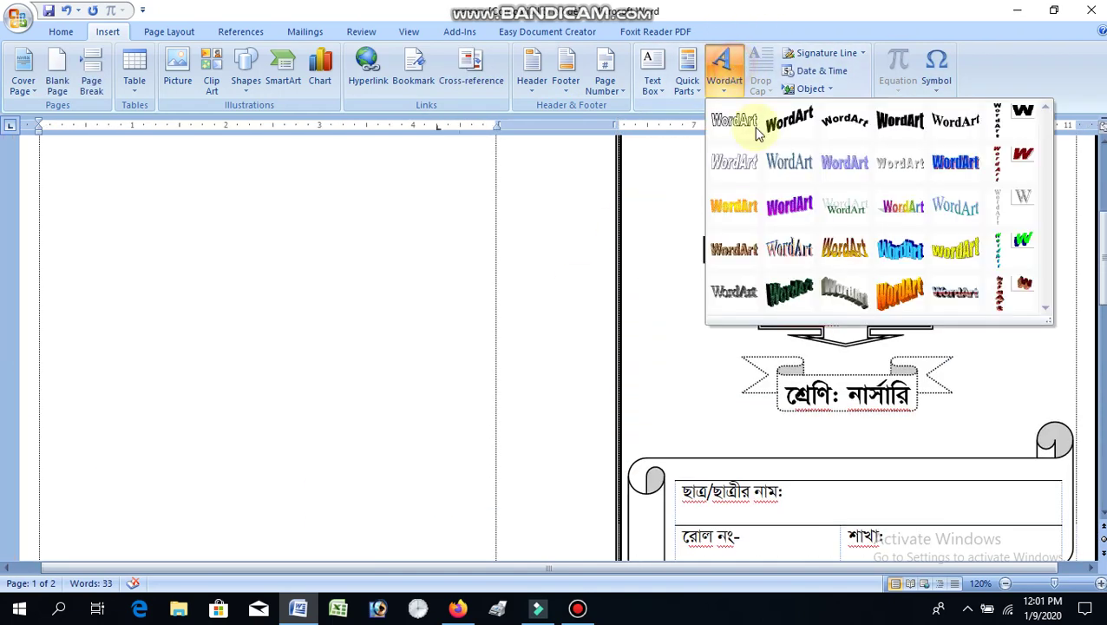
click(842, 119)
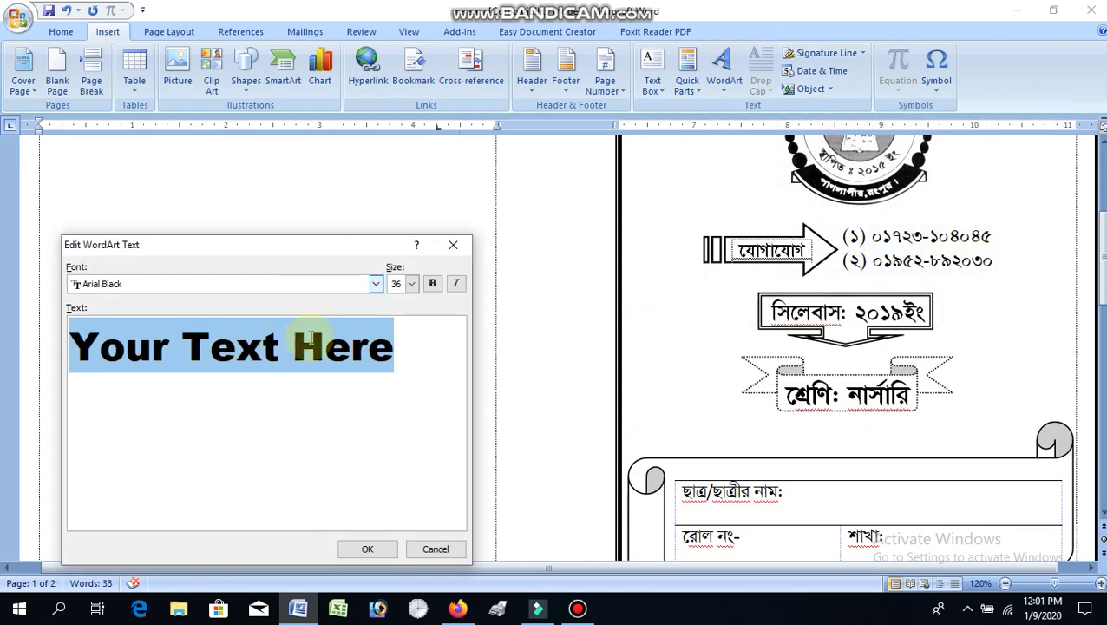
drag(309, 250, 735, 171)
- Set the WordArt font to SutonnyMJ size 36 and replace the text with 'পাগলাপীর একাডেমী'
click(708, 214)
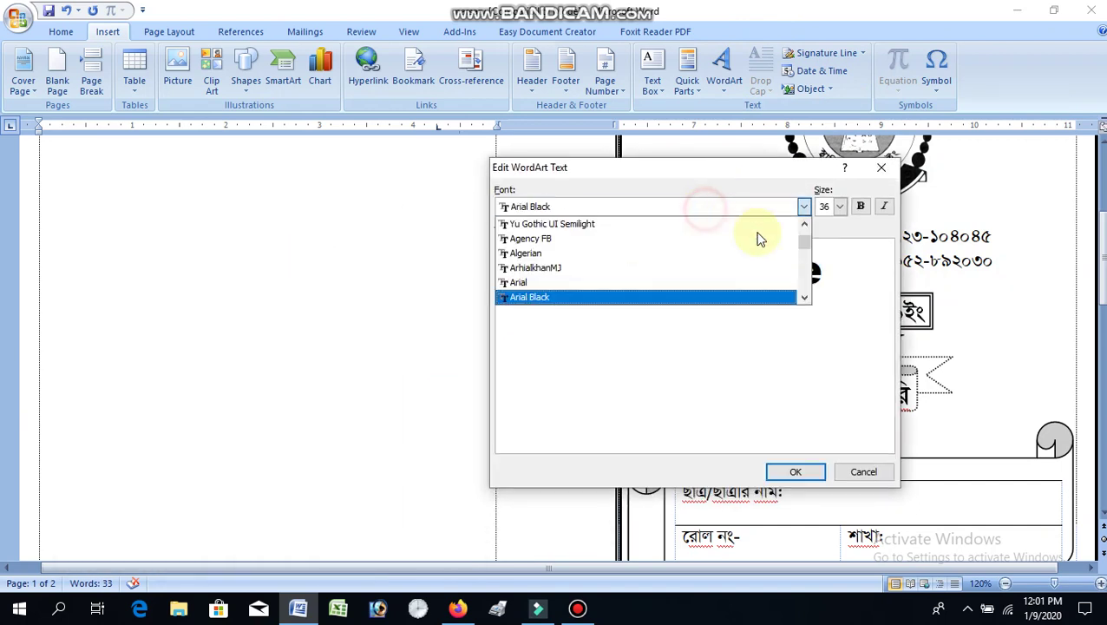
mouse_move(803, 236)
mouse_down()
mouse_move(805, 290)
mouse_move(805, 273)
mouse_up()
scroll(574, 265, down, 2)
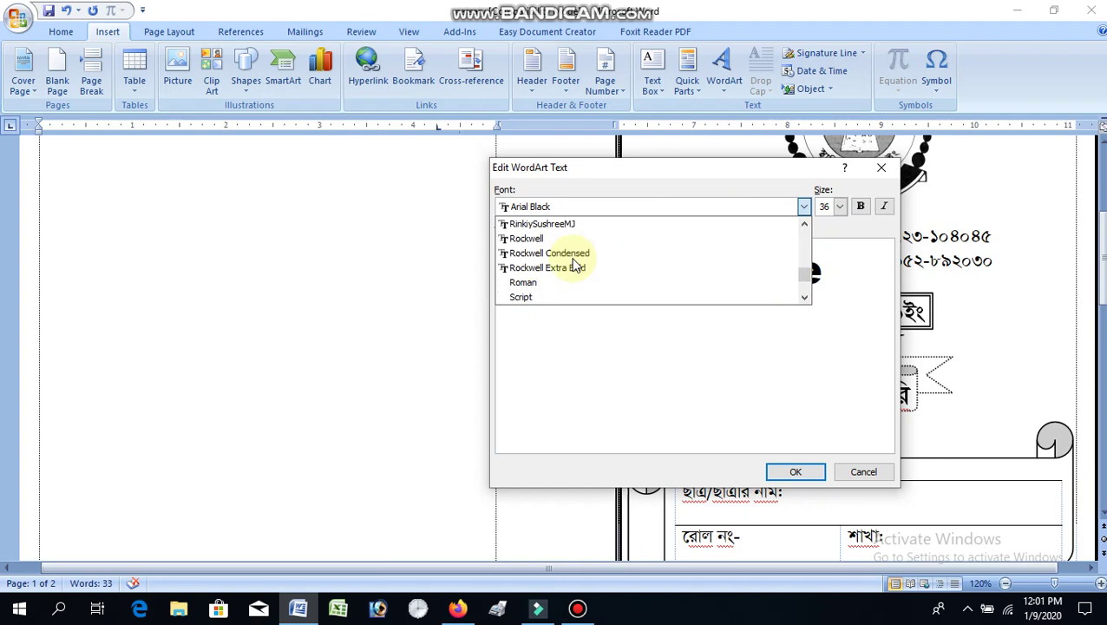
scroll(574, 265, down, 2)
scroll(574, 264, down, 1)
scroll(574, 265, down, 1)
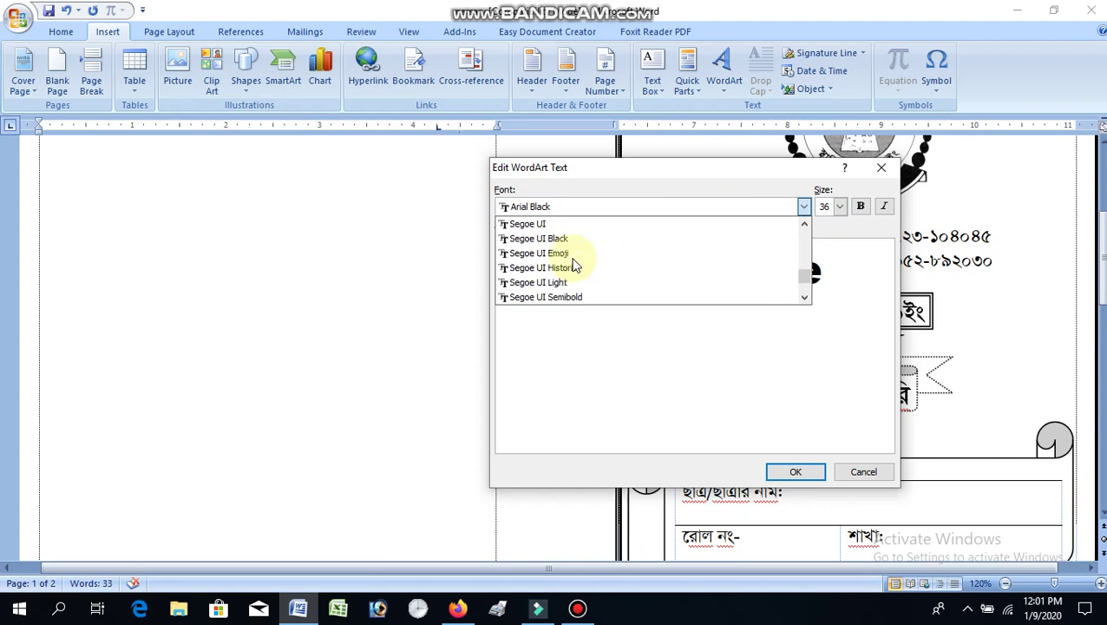
scroll(574, 265, down, 1)
scroll(574, 265, down, 1)
scroll(574, 265, down, 1)
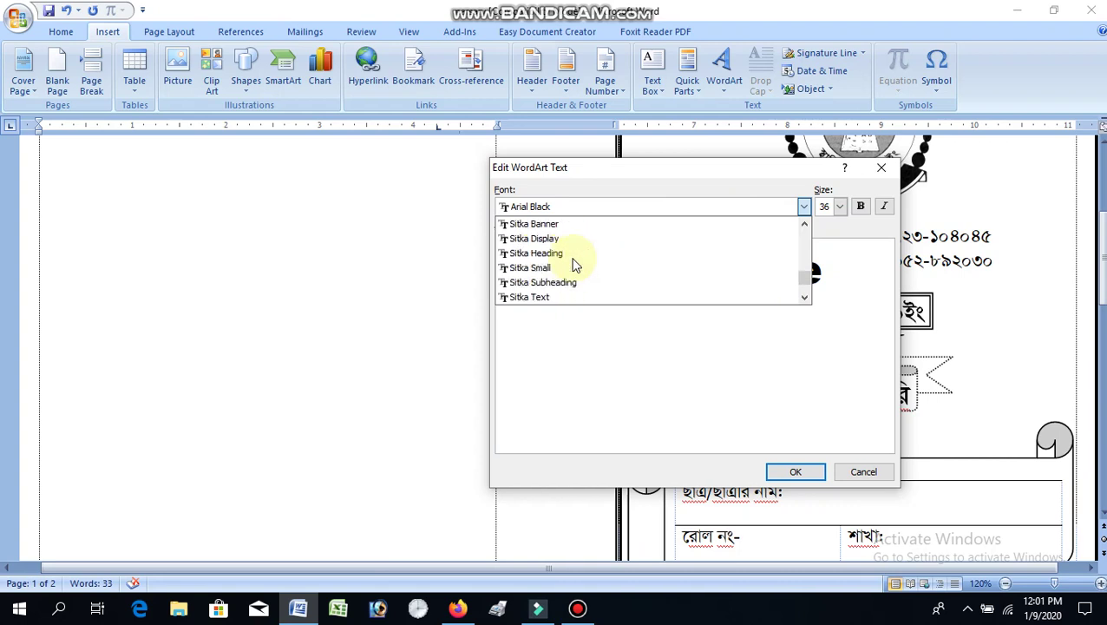
scroll(574, 265, down, 1)
scroll(575, 265, down, 1)
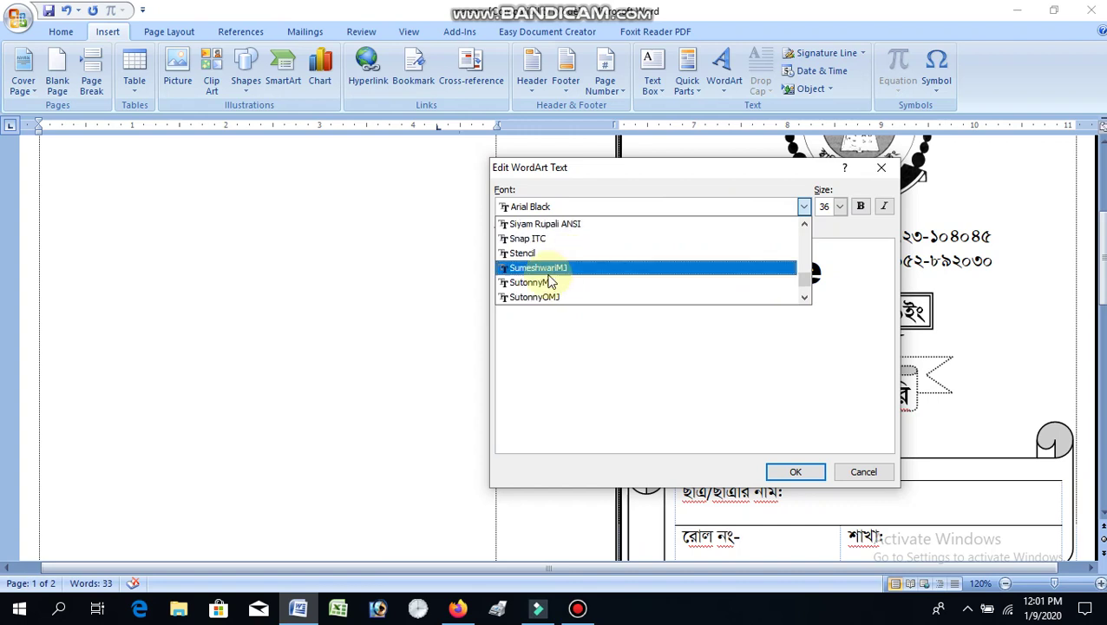
click(547, 283)
drag(724, 260, 399, 247)
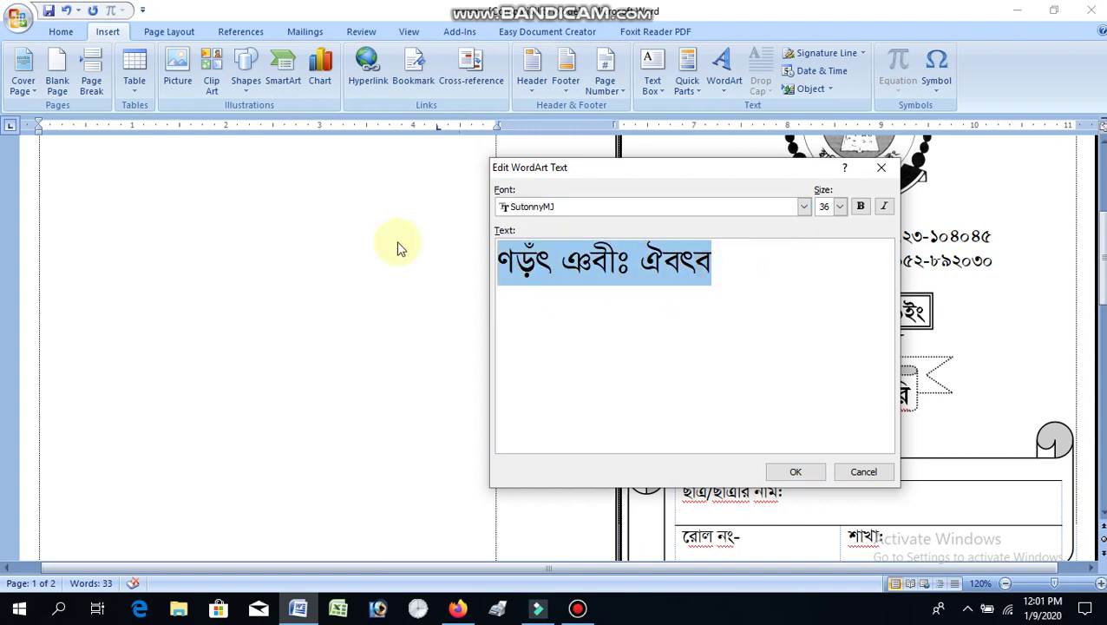
text(c)
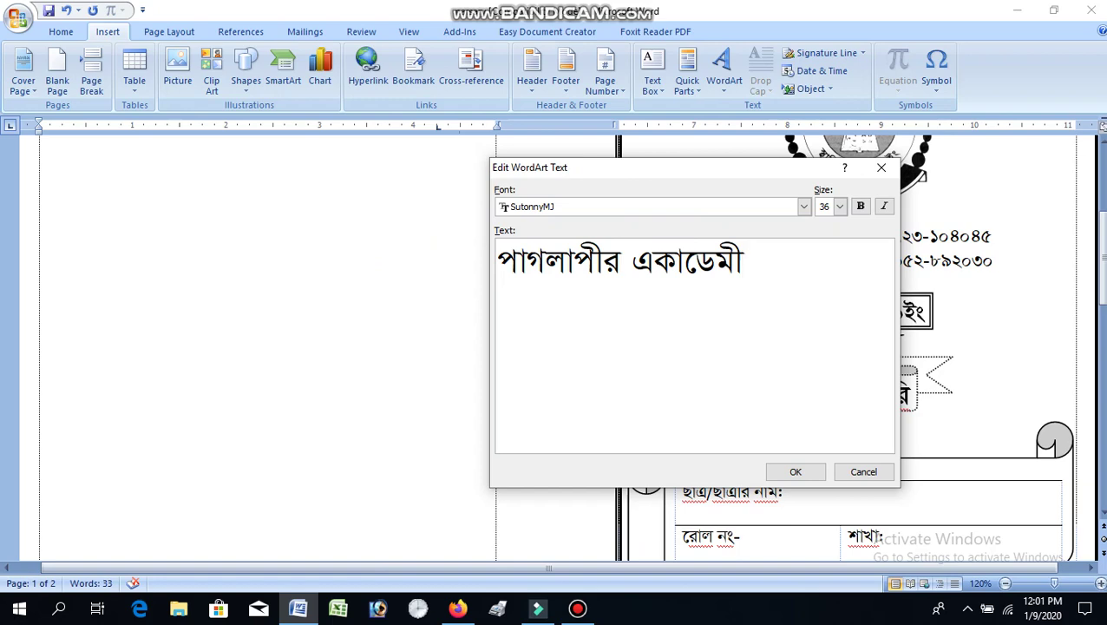
- Insert the arched title and stretch it across the left page's width
click(795, 472)
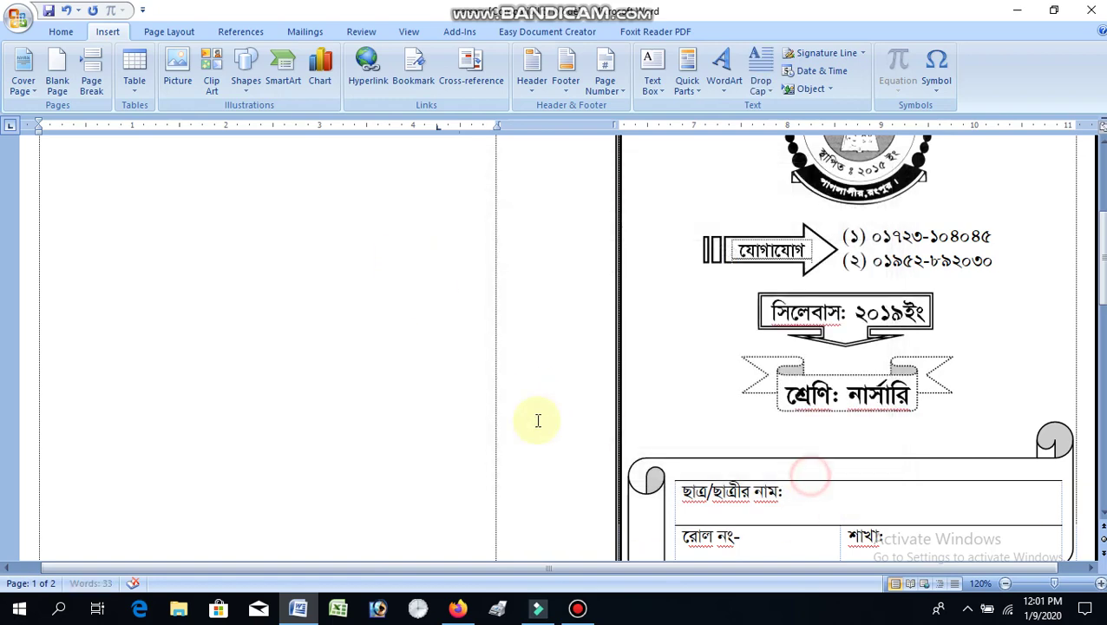
scroll(507, 415, down, 5)
scroll(488, 420, down, 5)
click(300, 297)
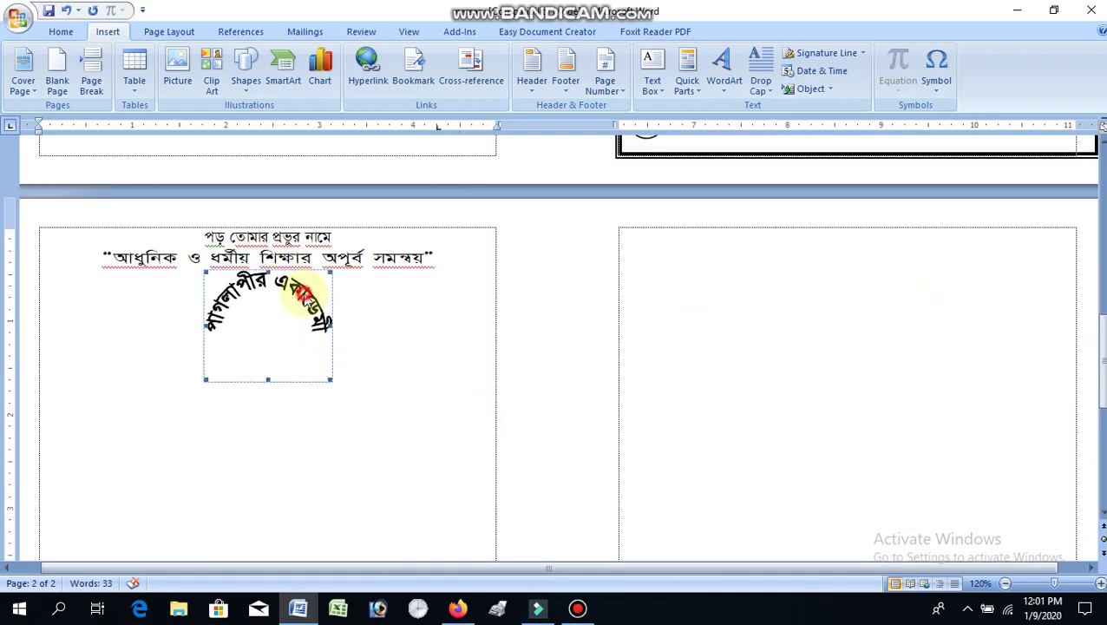
drag(328, 379, 632, 573)
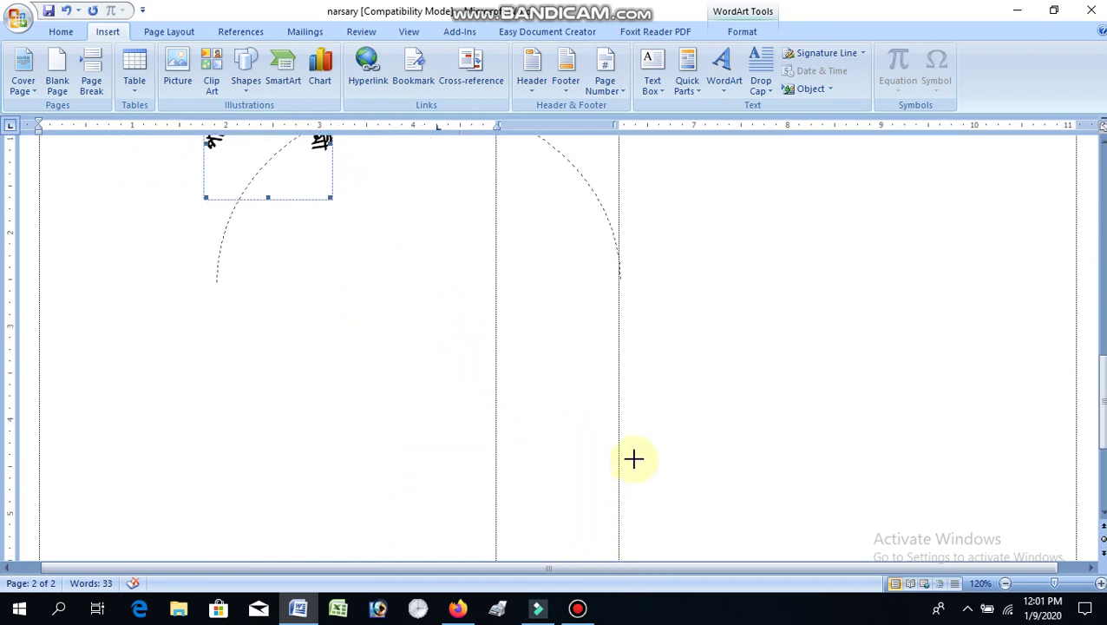
drag(632, 573, 633, 457)
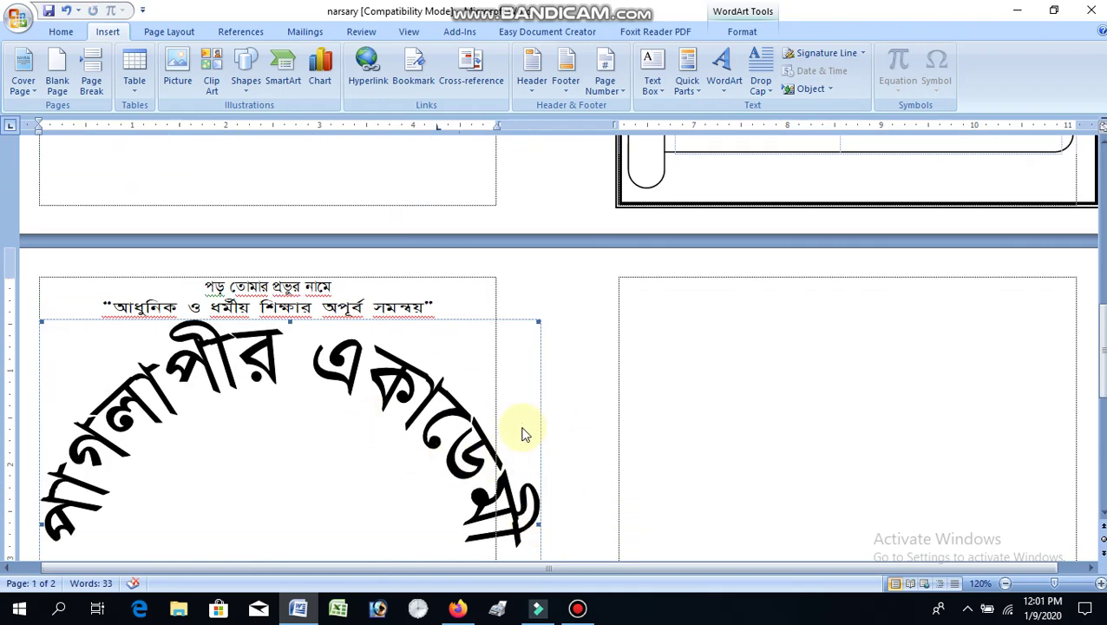
- Reduce the title box's height and trim it to sit beneath the heading lines
scroll(366, 502, down, 3)
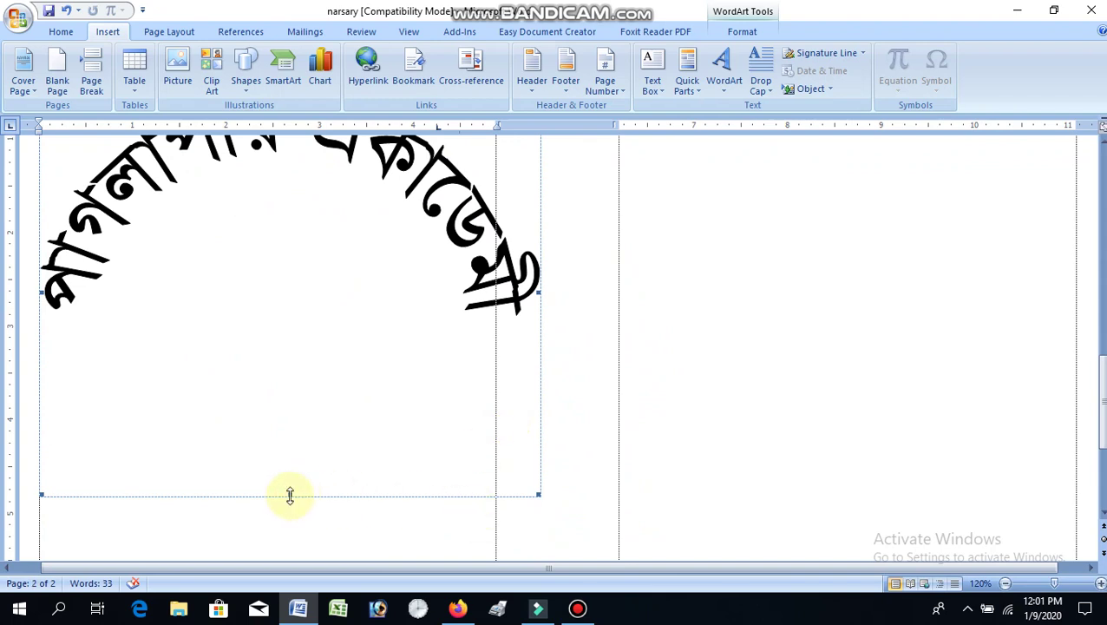
drag(290, 495, 294, 403)
scroll(293, 452, up, 2)
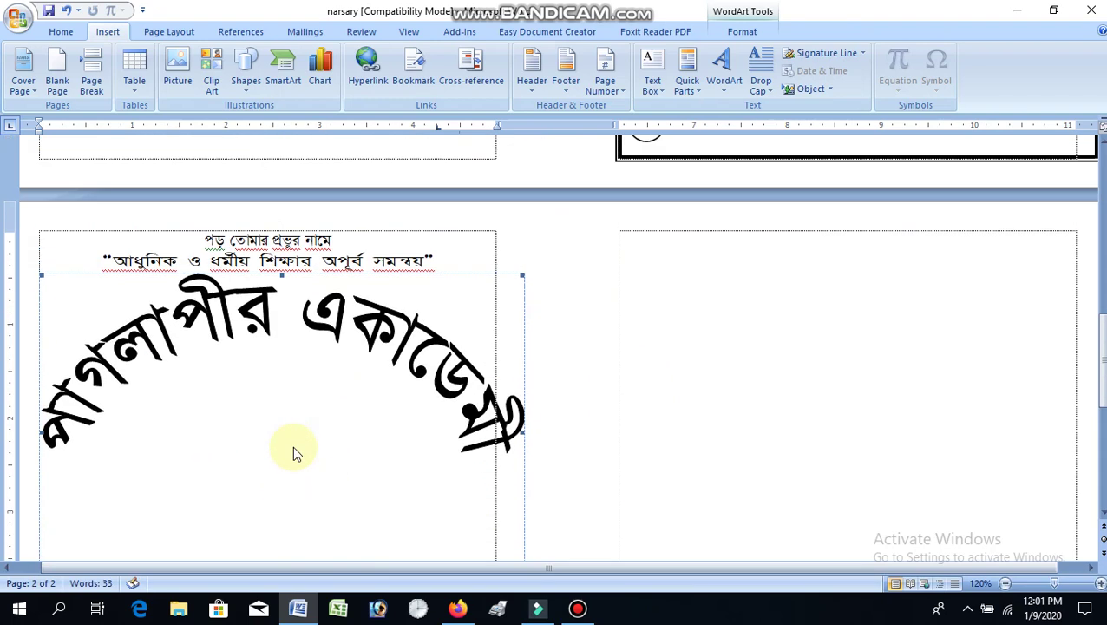
scroll(516, 496, down, 2)
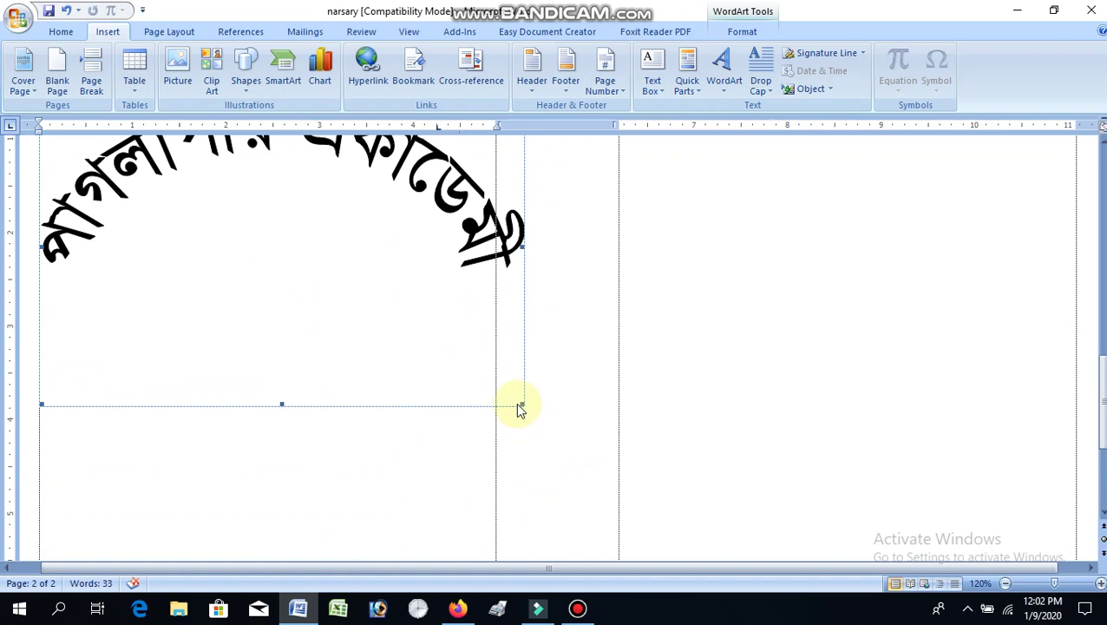
drag(506, 393, 501, 389)
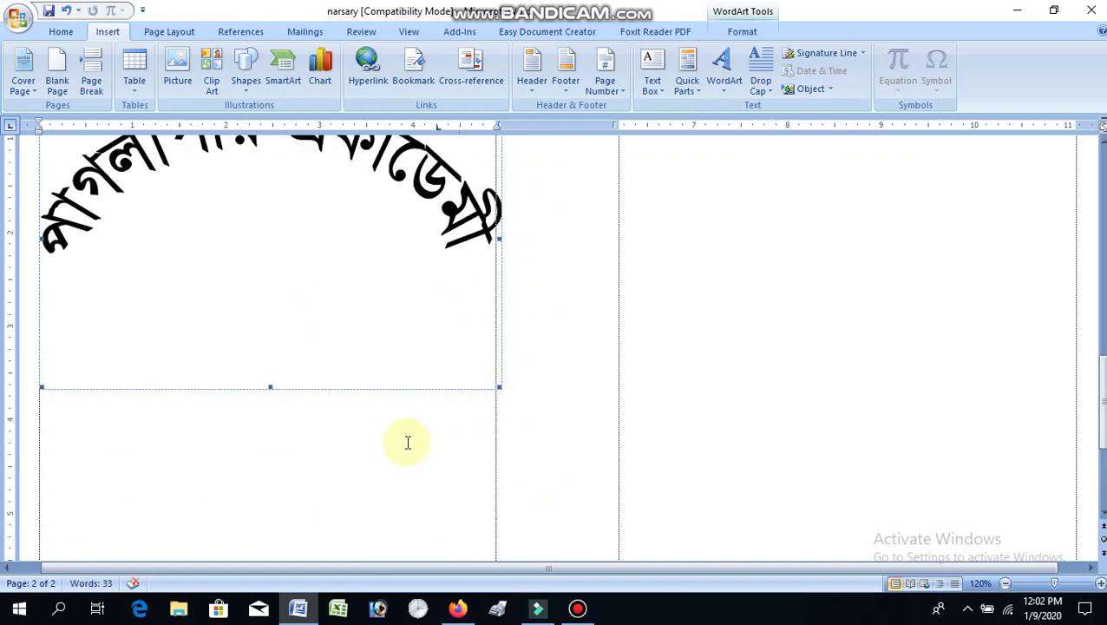
scroll(408, 442, up, 3)
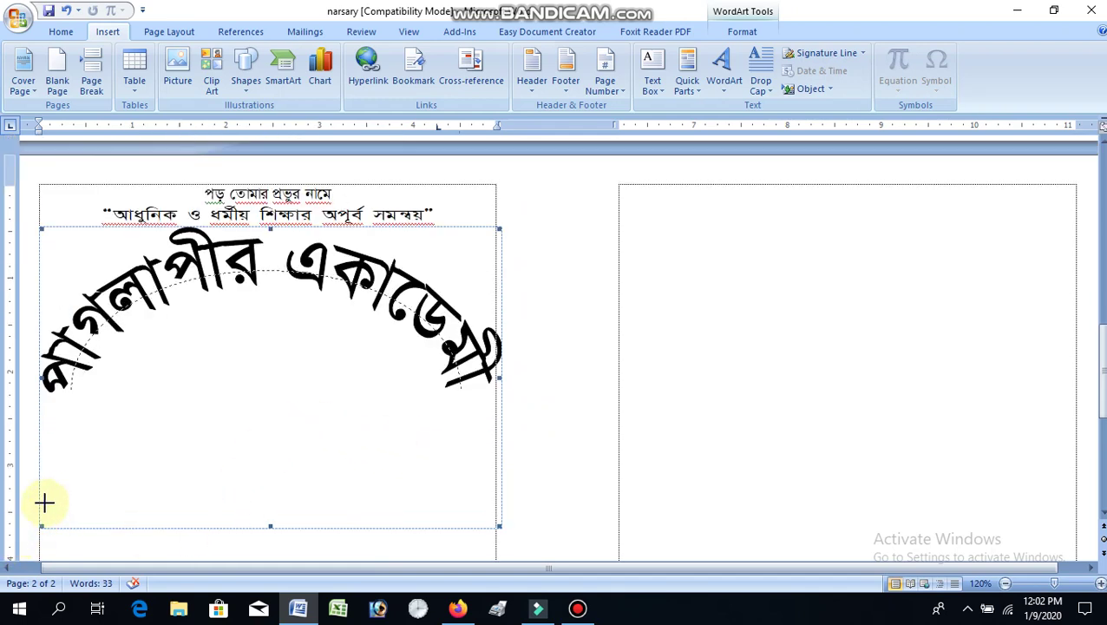
drag(50, 512, 43, 506)
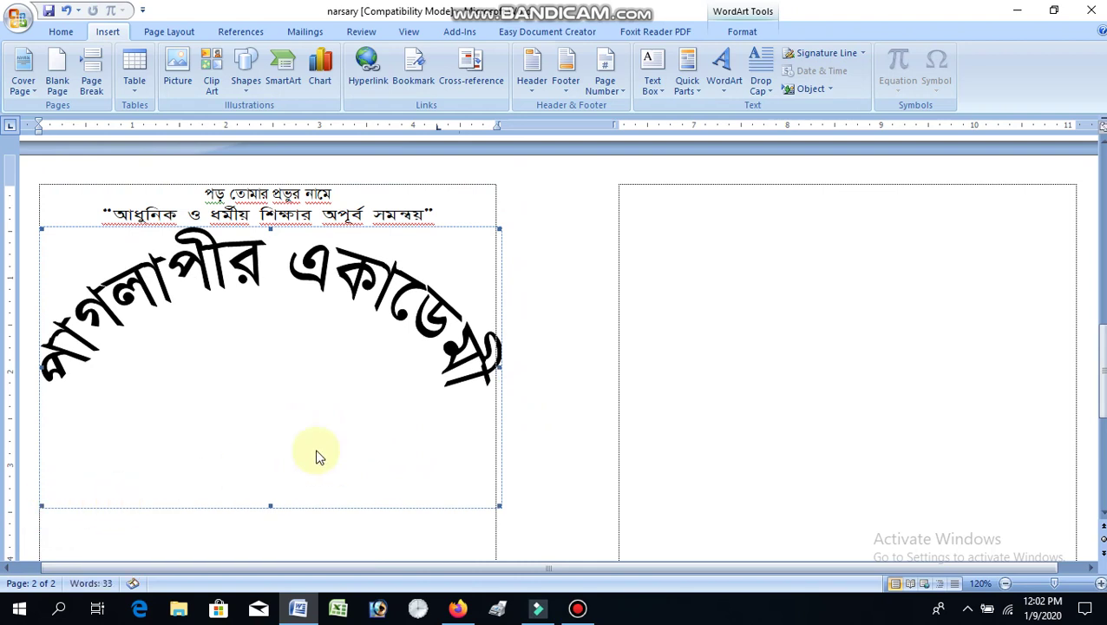
click(316, 274)
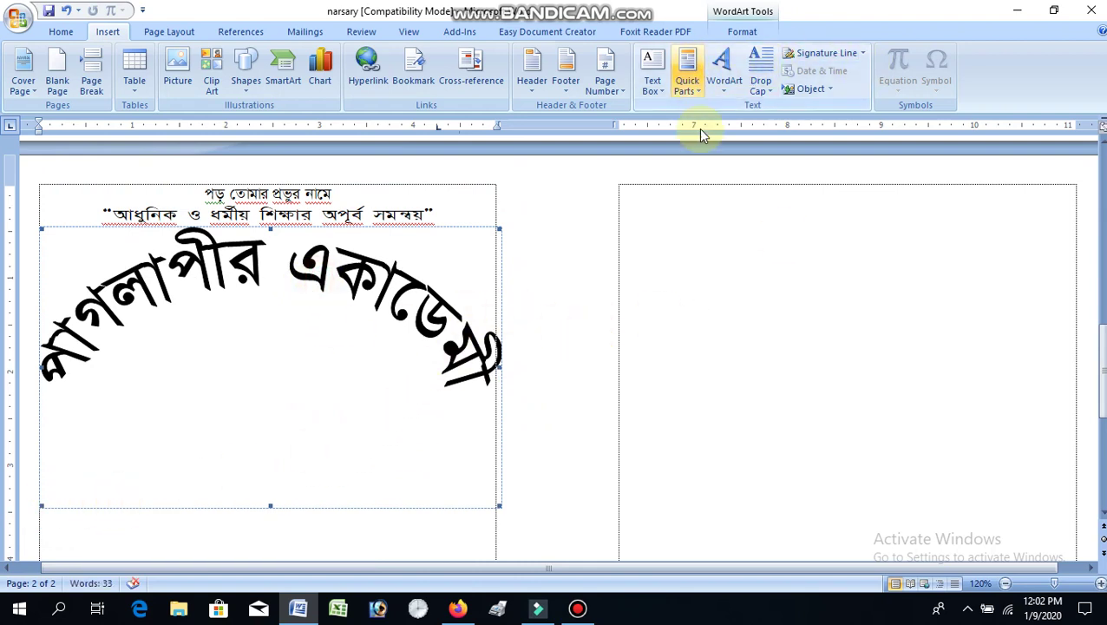
- Set the arched title's text wrapping to In Front of Text
click(685, 277)
click(406, 276)
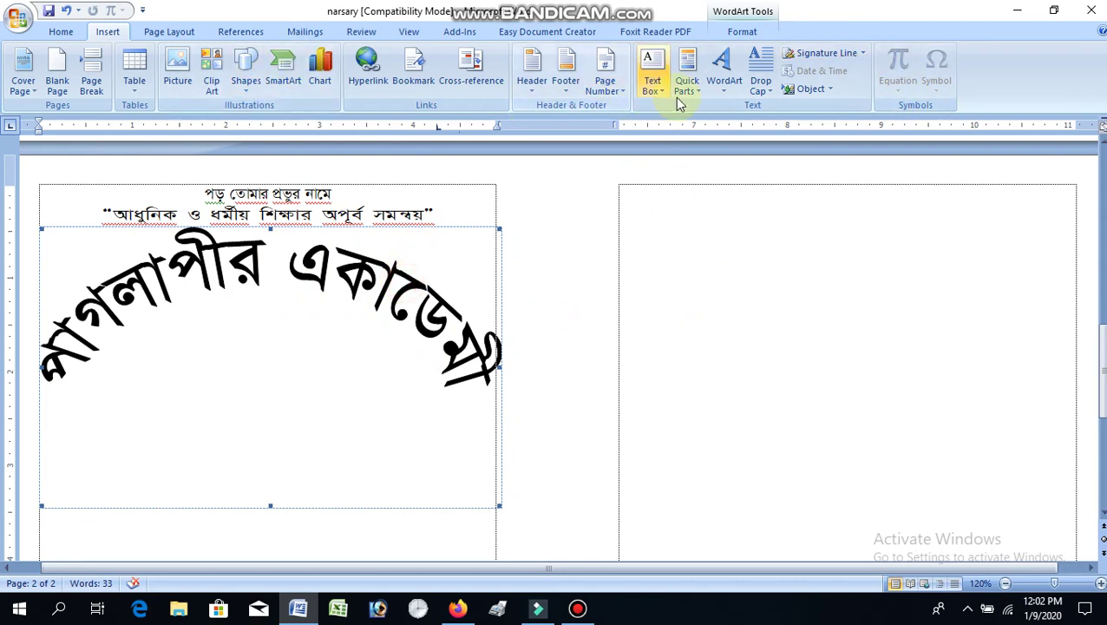
click(746, 312)
click(316, 443)
click(351, 523)
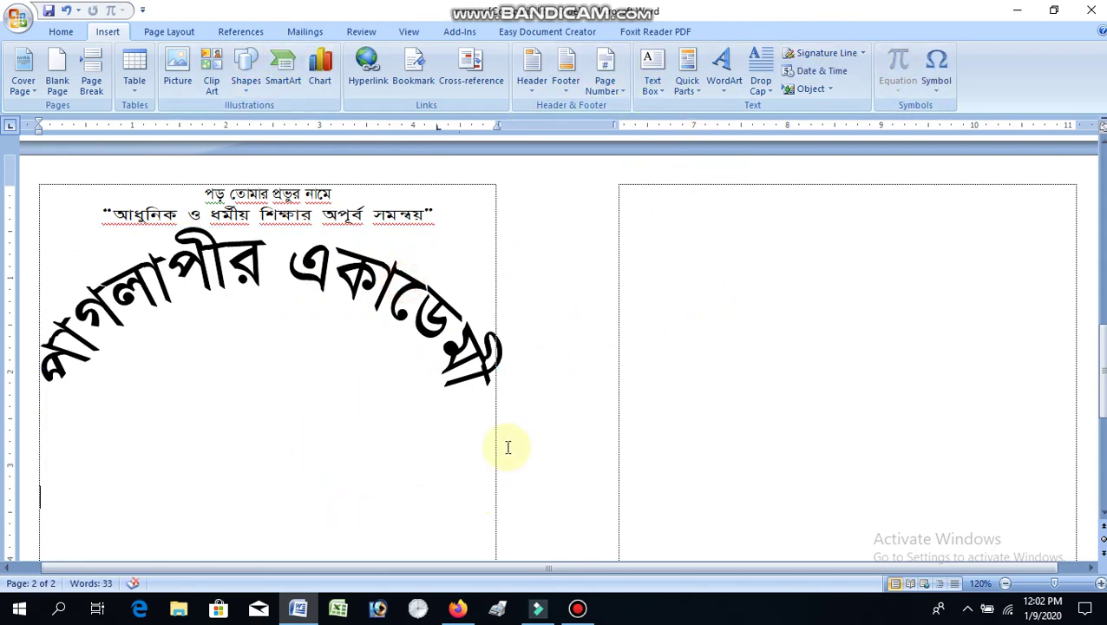
click(328, 278)
double_click(328, 278)
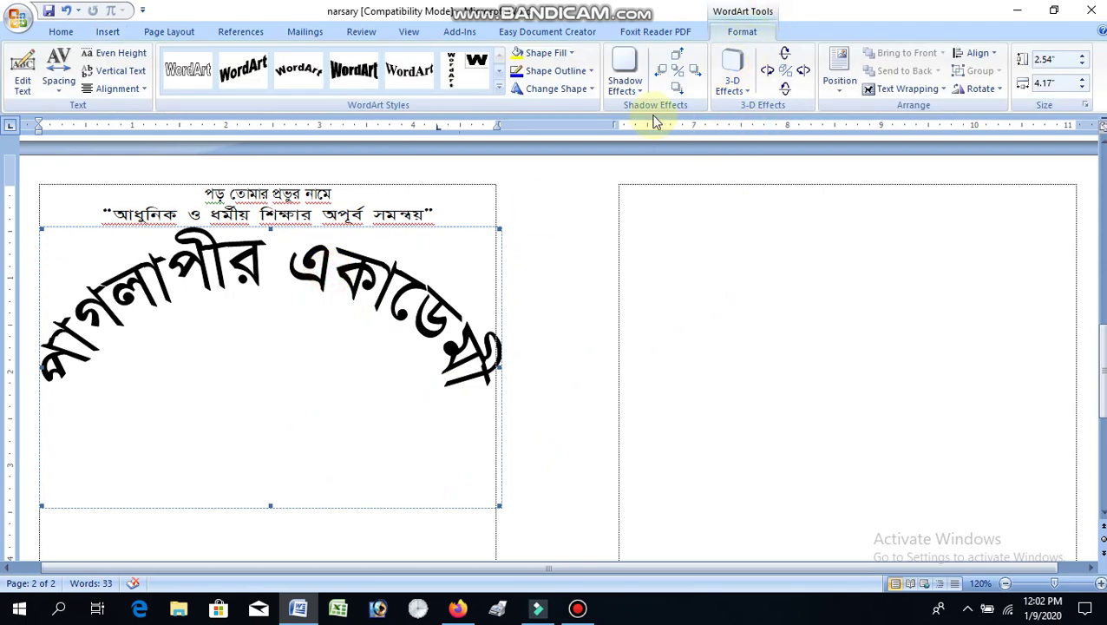
click(907, 88)
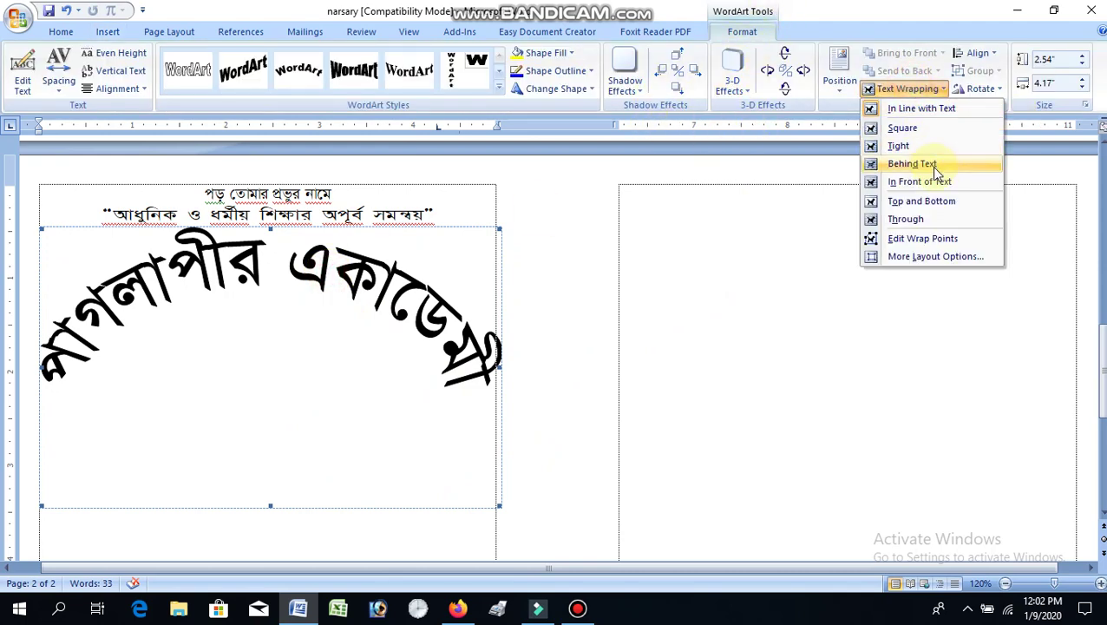
click(937, 181)
- Check the floating title's placement on page 2 and bring up its WordArt formatting options
click(345, 338)
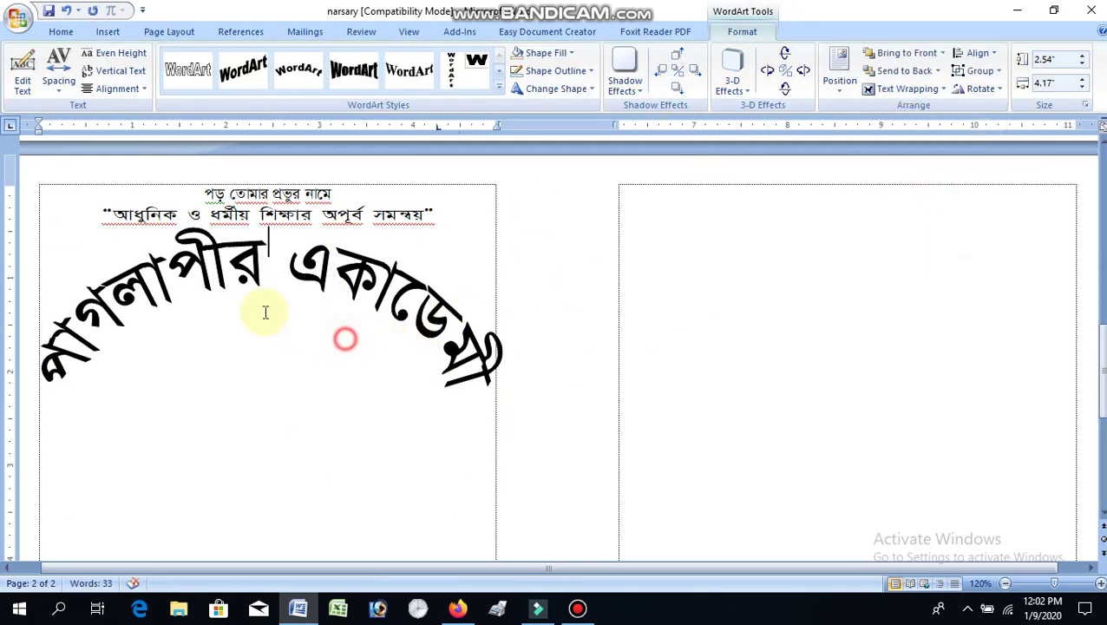
click(239, 295)
click(250, 265)
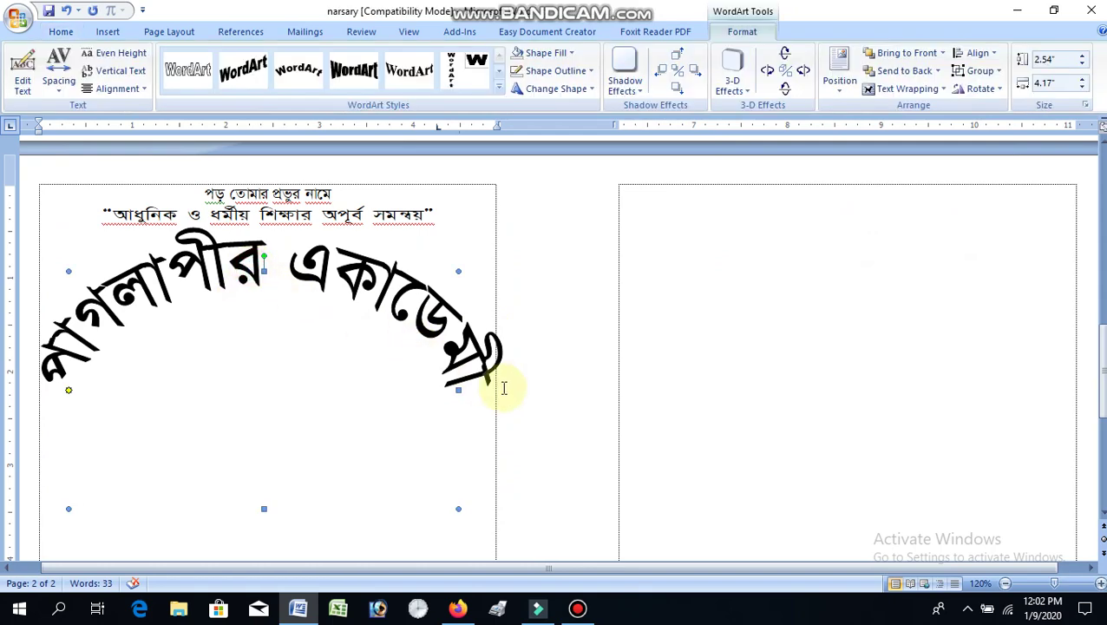
click(358, 379)
scroll(774, 264, up, 3)
scroll(771, 264, up, 10)
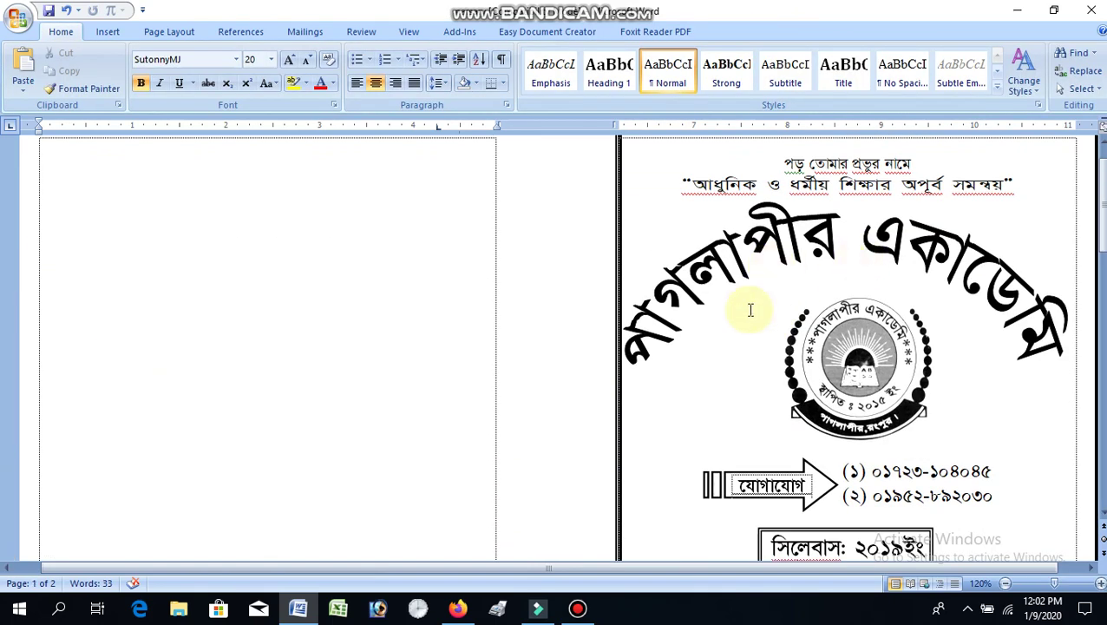
scroll(608, 330, down, 5)
scroll(480, 351, down, 5)
scroll(361, 421, down, 5)
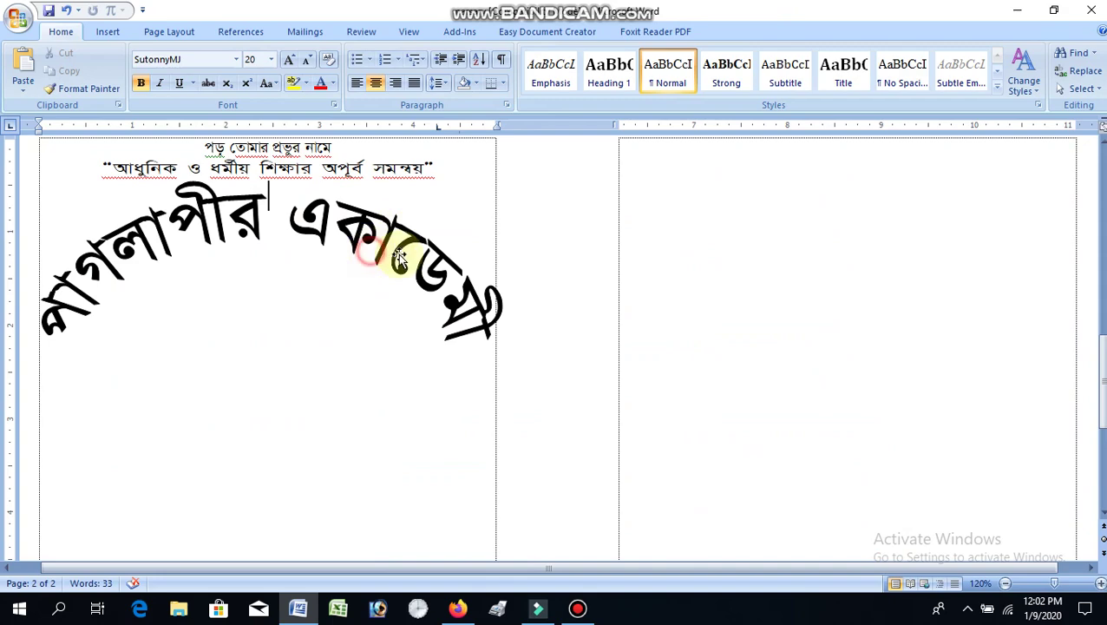
scroll(562, 270, up, 6)
scroll(562, 270, up, 6)
scroll(993, 308, up, 5)
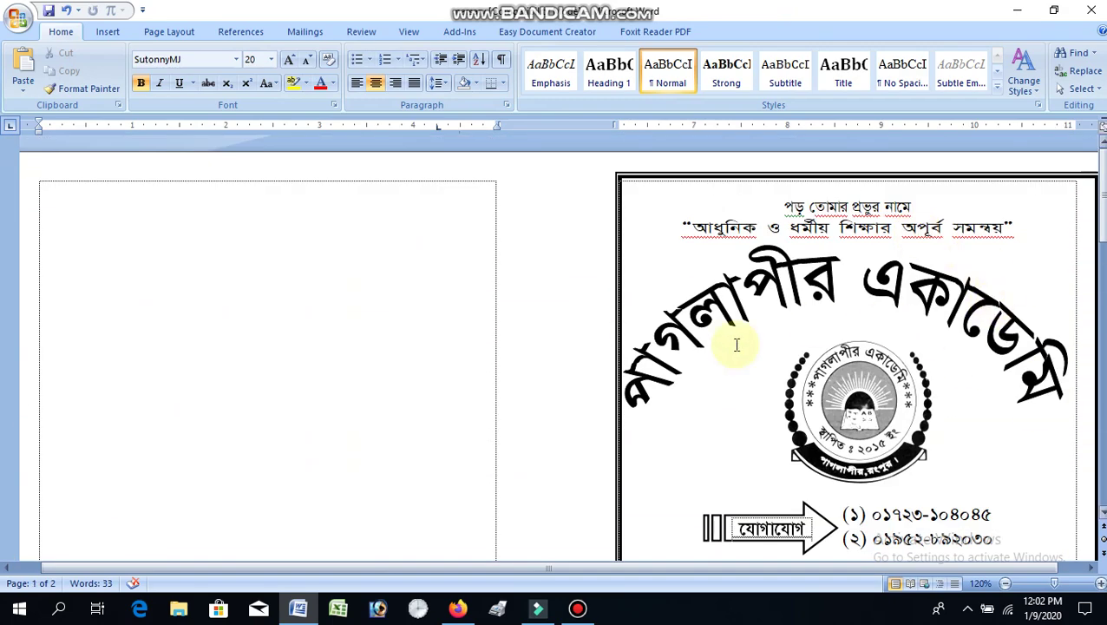
scroll(736, 345, down, 5)
scroll(656, 379, down, 5)
scroll(558, 420, down, 3)
click(383, 334)
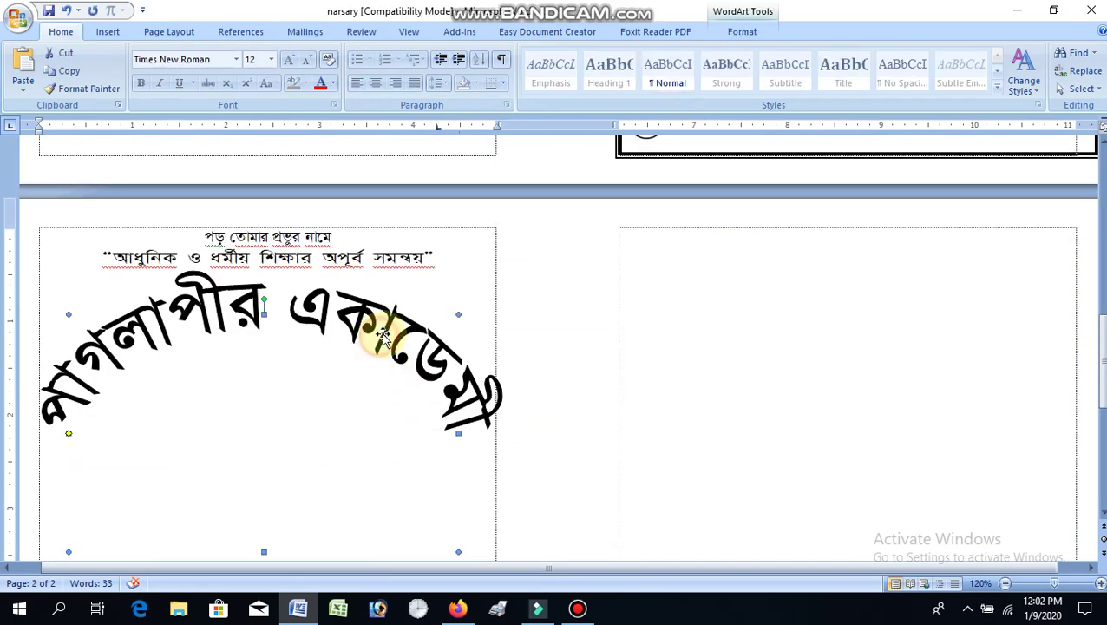
scroll(382, 334, down, 5)
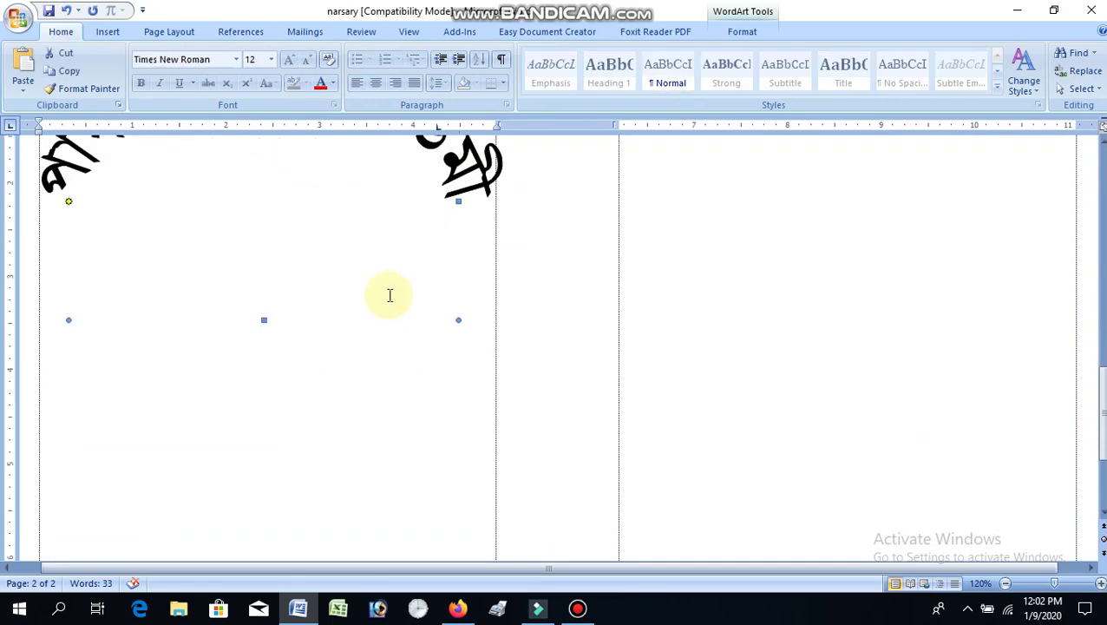
click(742, 32)
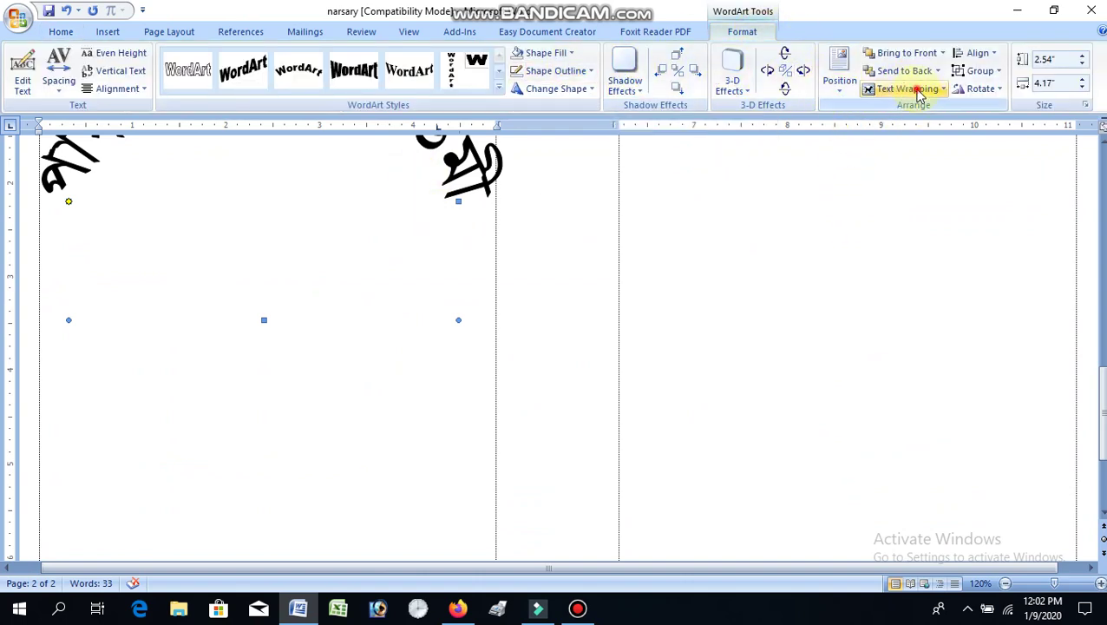
click(915, 90)
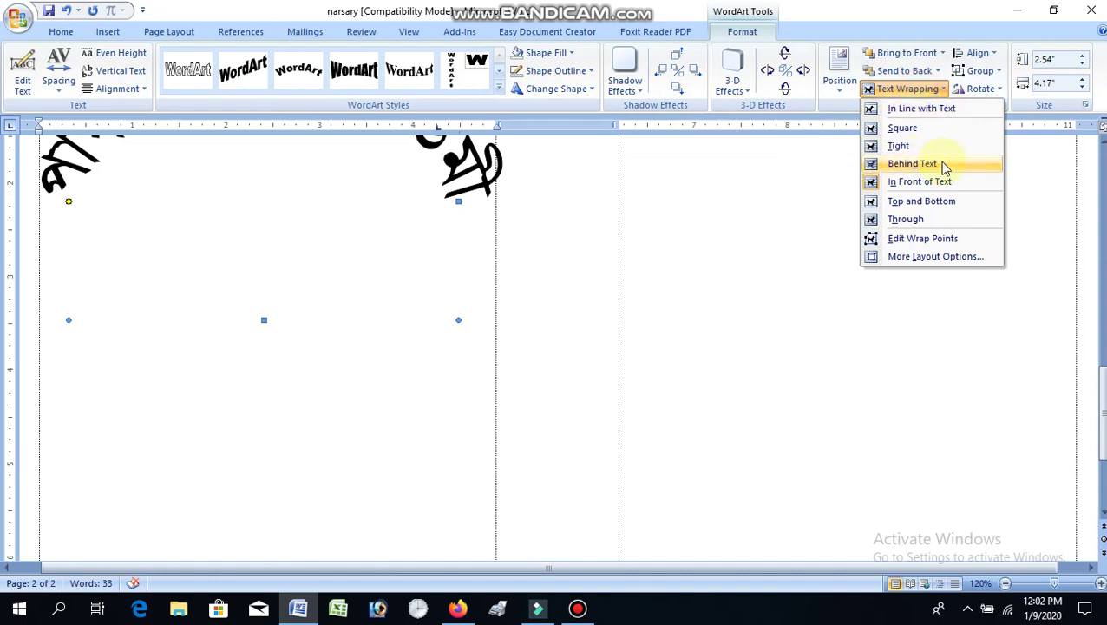
click(912, 165)
scroll(390, 312, up, 5)
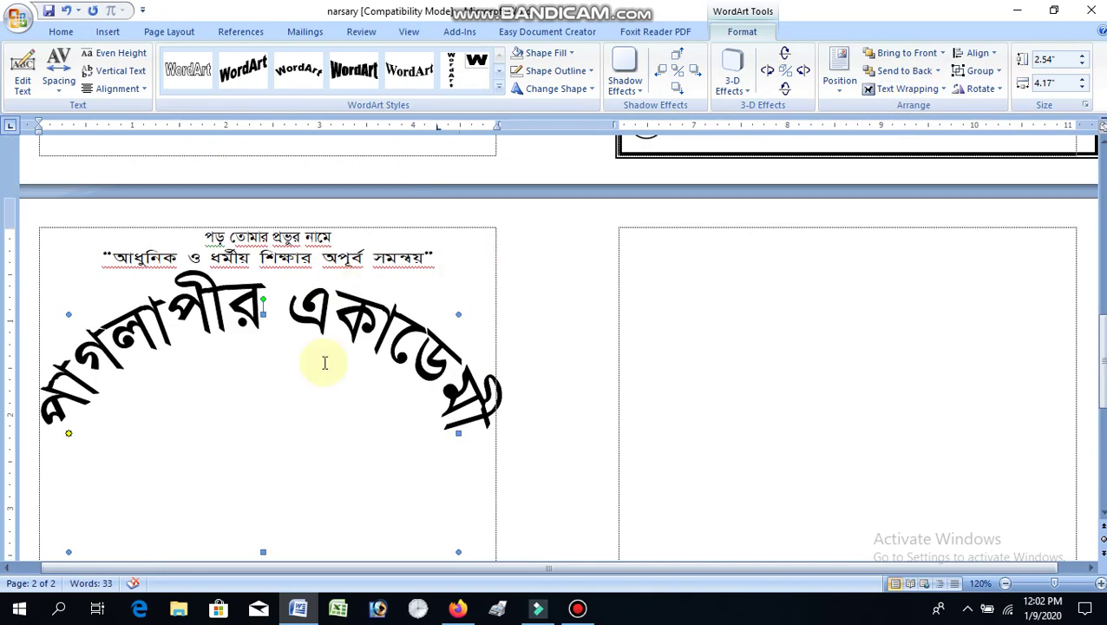
click(325, 363)
scroll(325, 362, down, 3)
scroll(323, 355, up, 1)
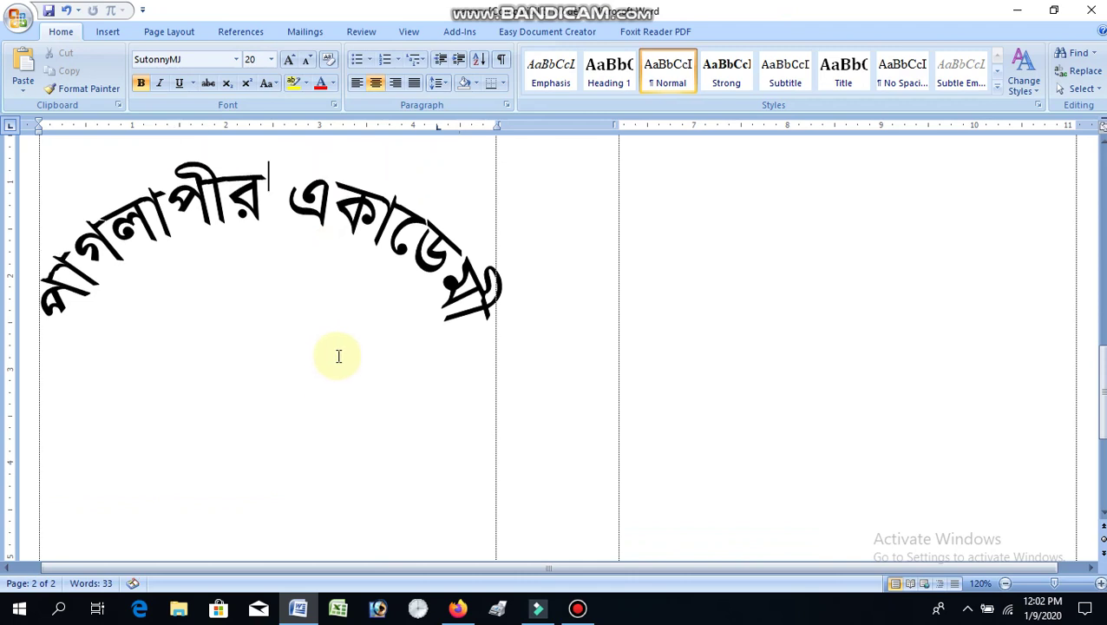
scroll(333, 354, up, 2)
scroll(333, 353, up, 1)
click(131, 393)
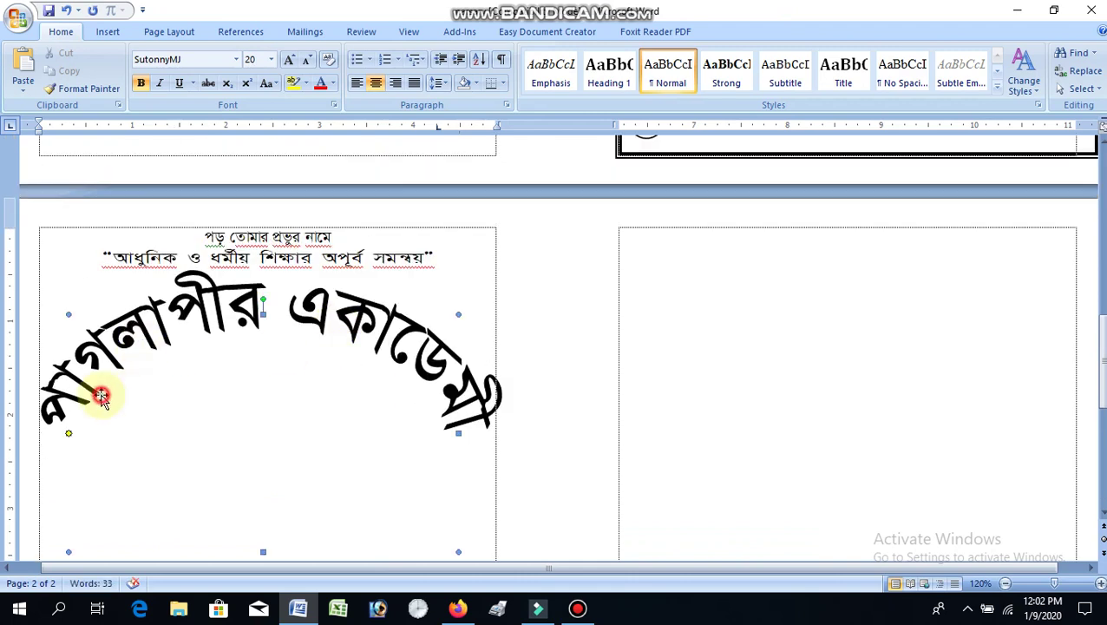
scroll(168, 402, down, 1)
scroll(19, 319, down, 1)
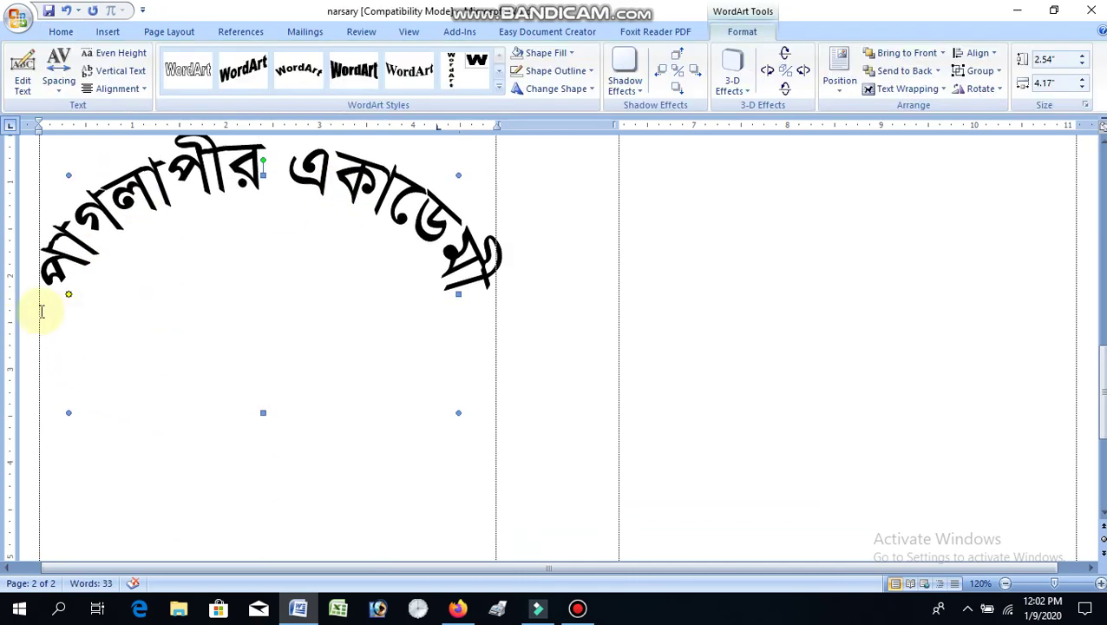
click(43, 305)
scroll(138, 250, up, 3)
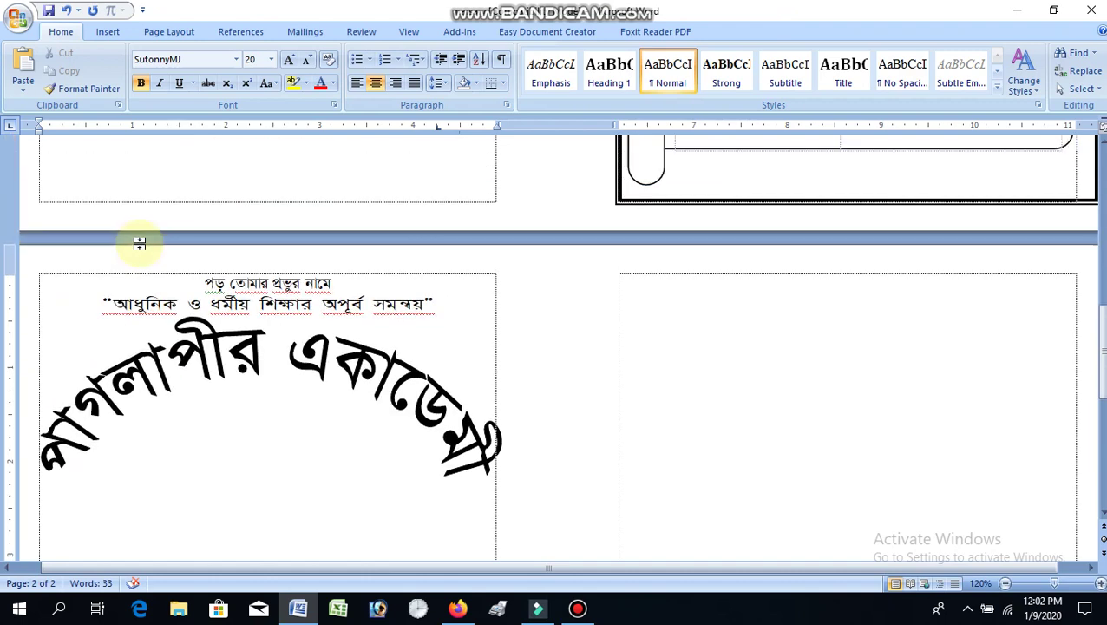
key(ctrl+l)
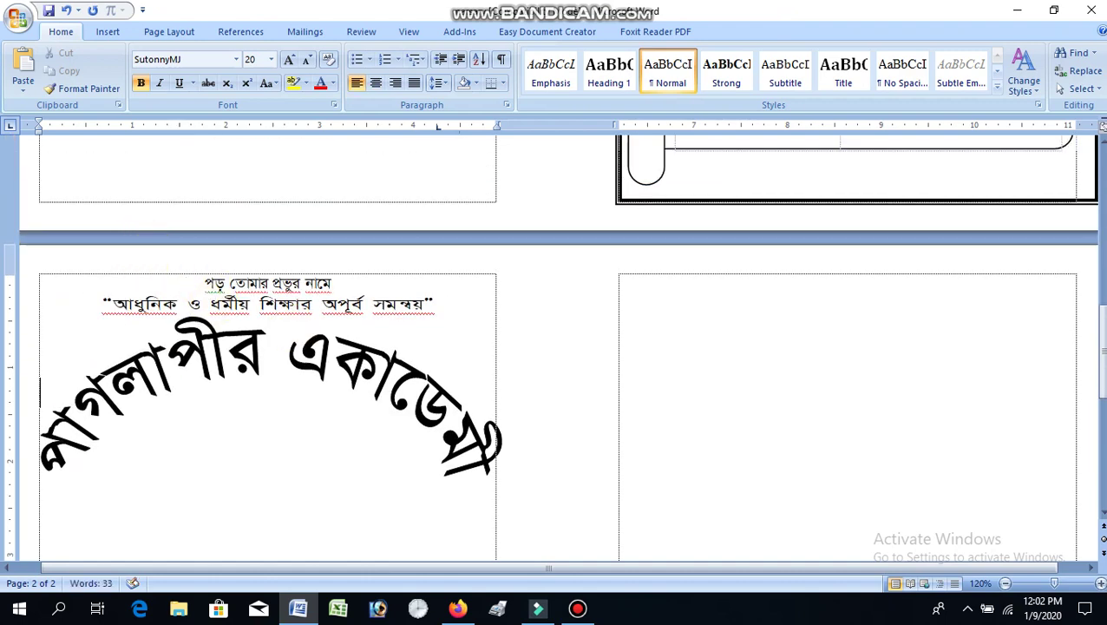
scroll(321, 340, down, 3)
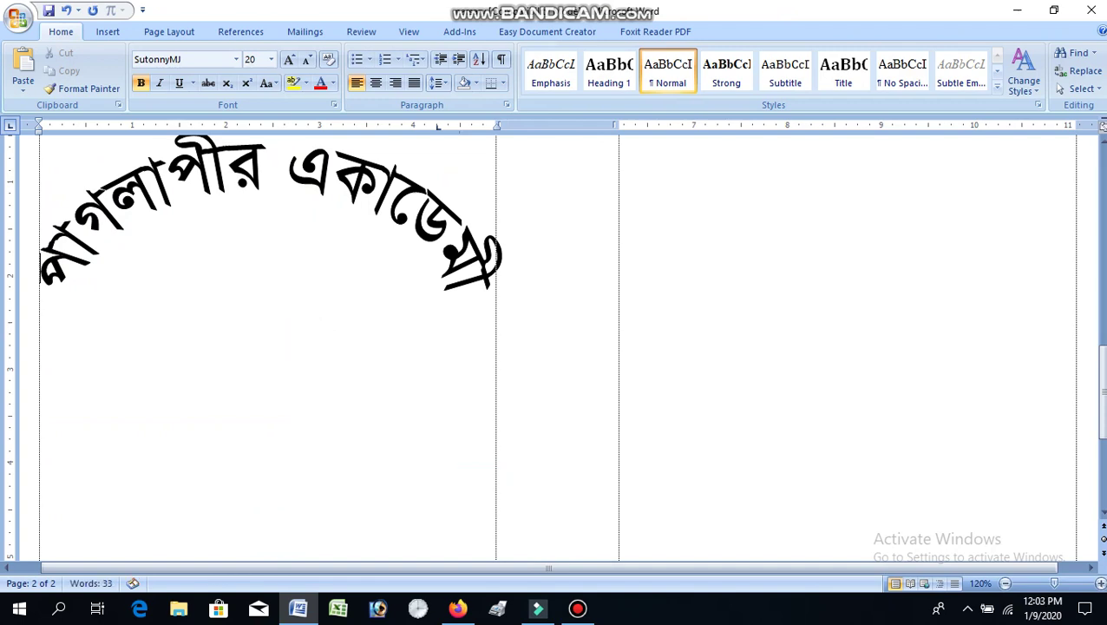
scroll(286, 332, up, 3)
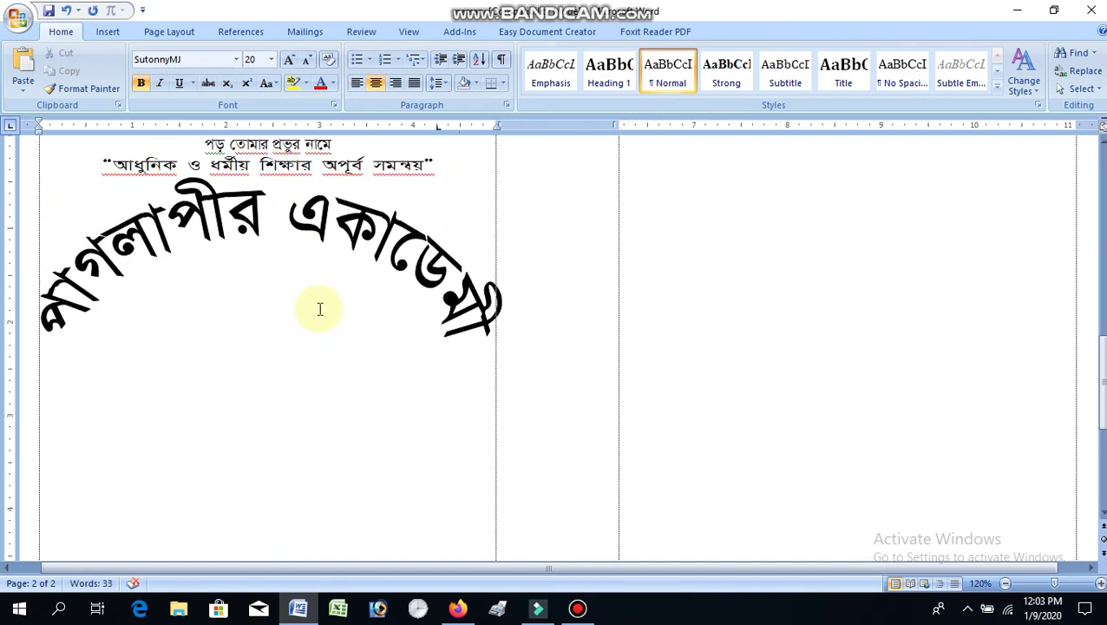
- Insert the School logo picture found by searching This PC for 'logo'
click(109, 33)
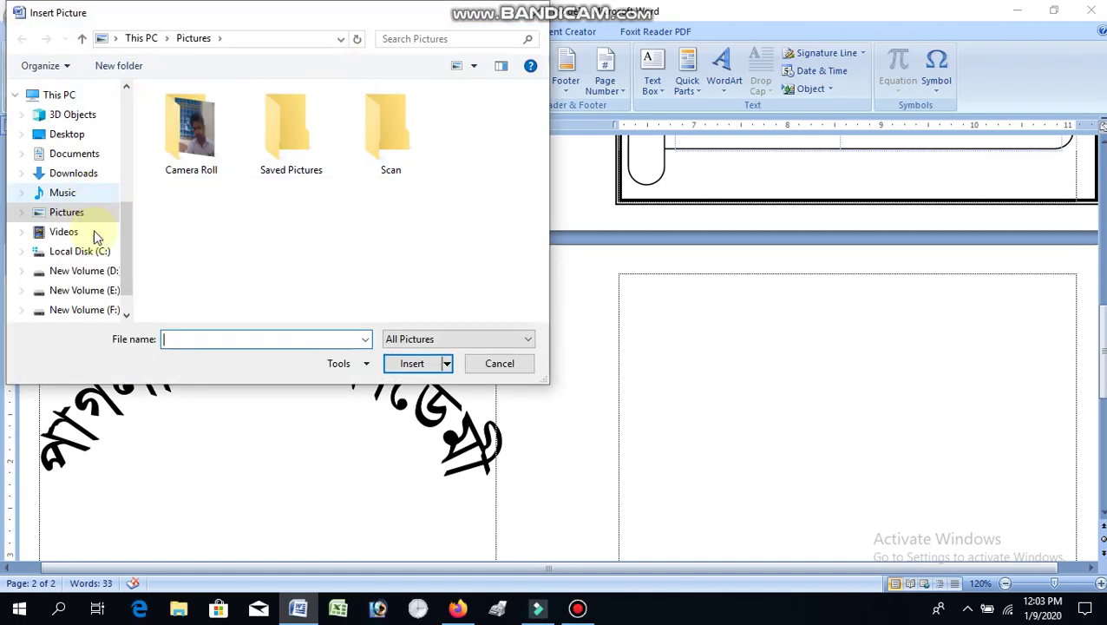
drag(126, 230, 126, 239)
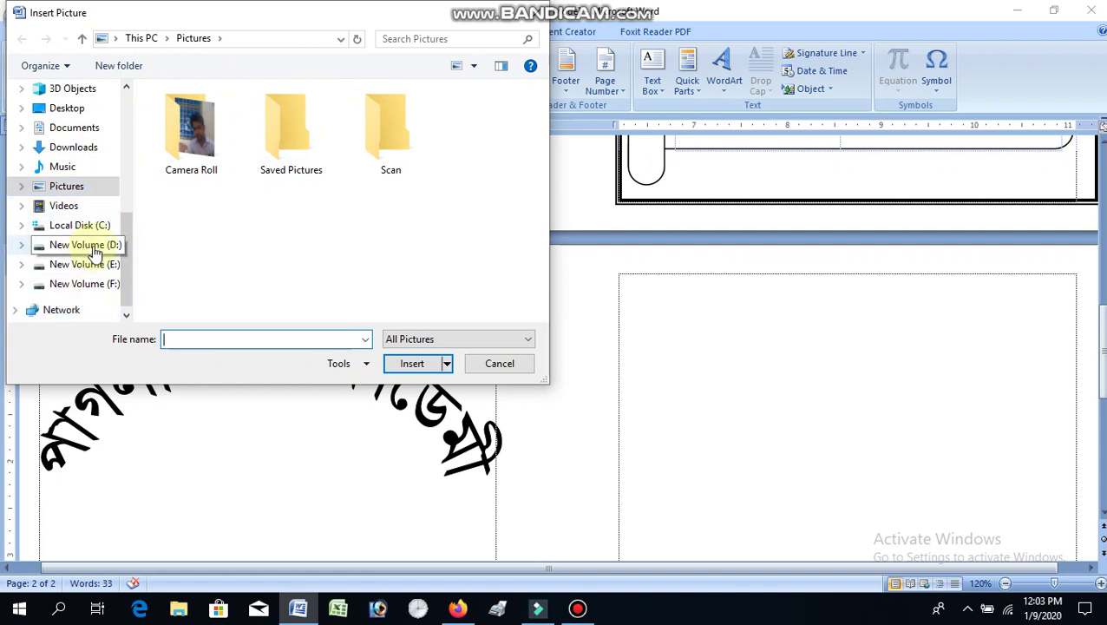
drag(125, 251, 135, 193)
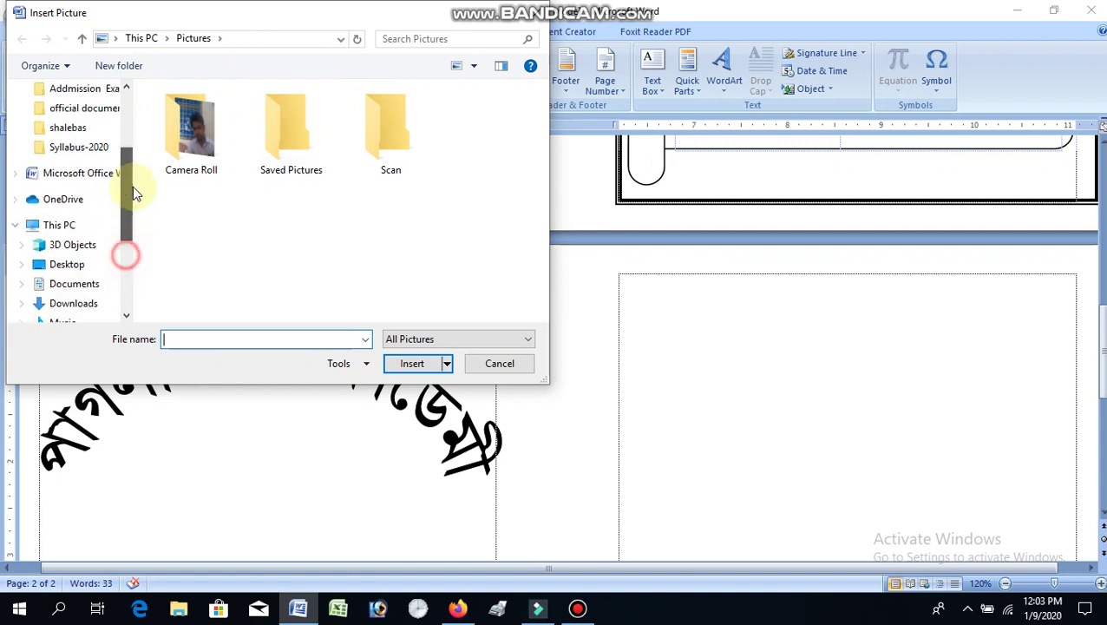
click(83, 224)
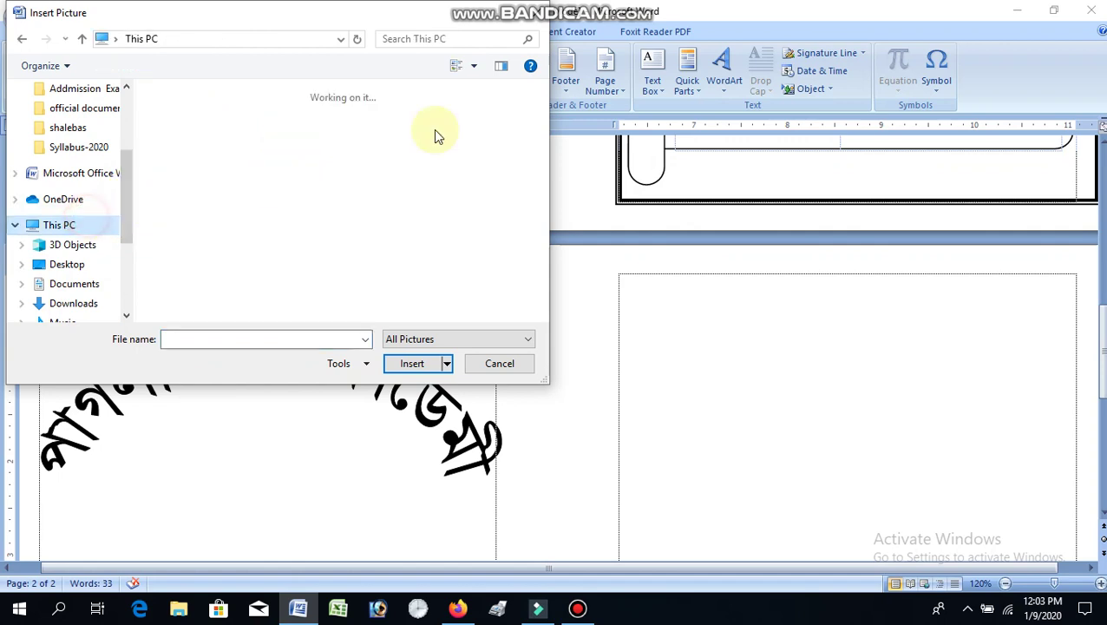
click(419, 37)
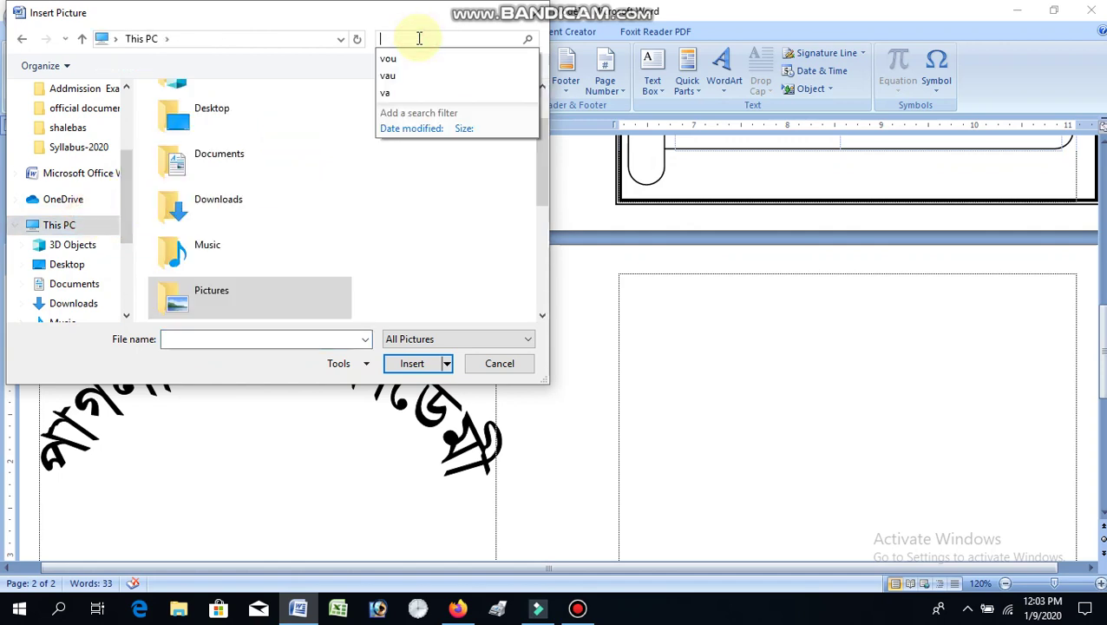
text(logo)
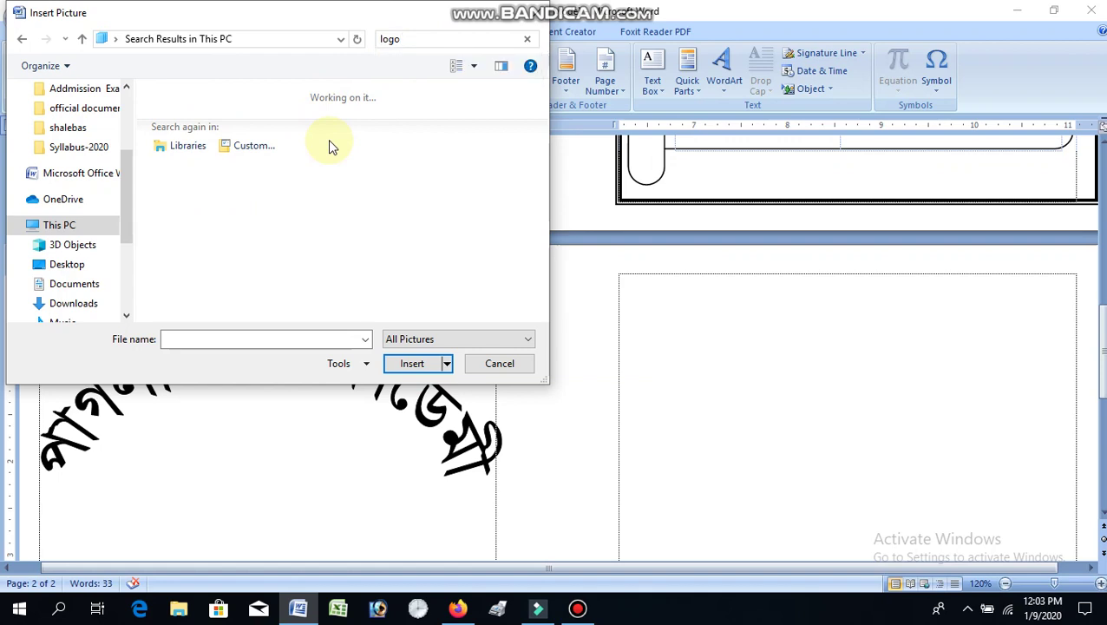
click(409, 37)
double_click(410, 38)
double_click(195, 106)
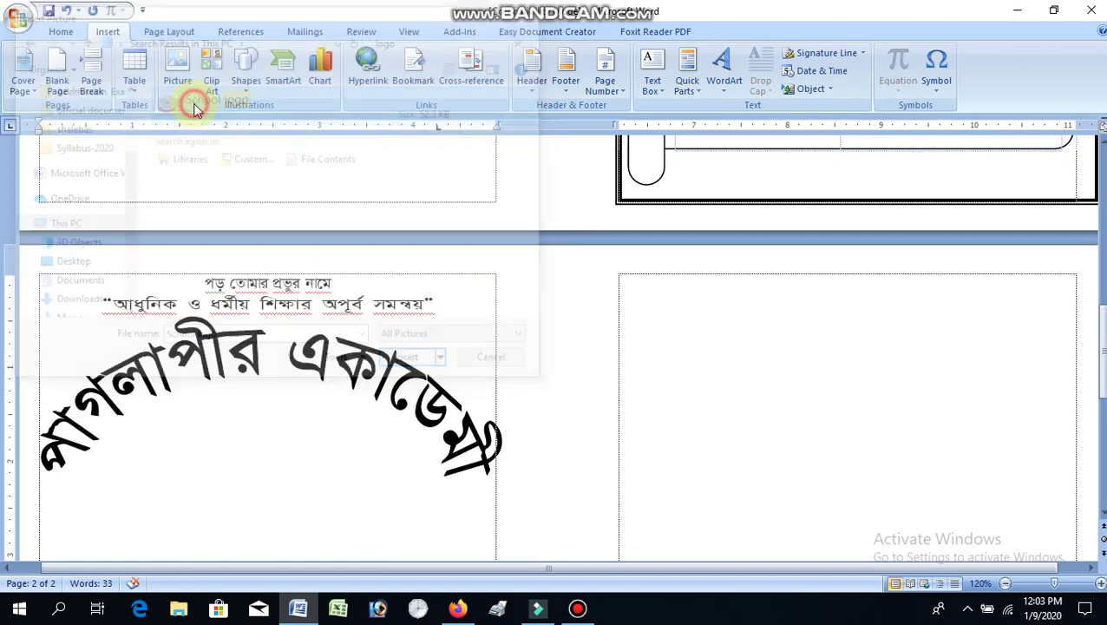
- Float the logo In Front of Text and move it beneath the arched title
scroll(364, 364, down, 2)
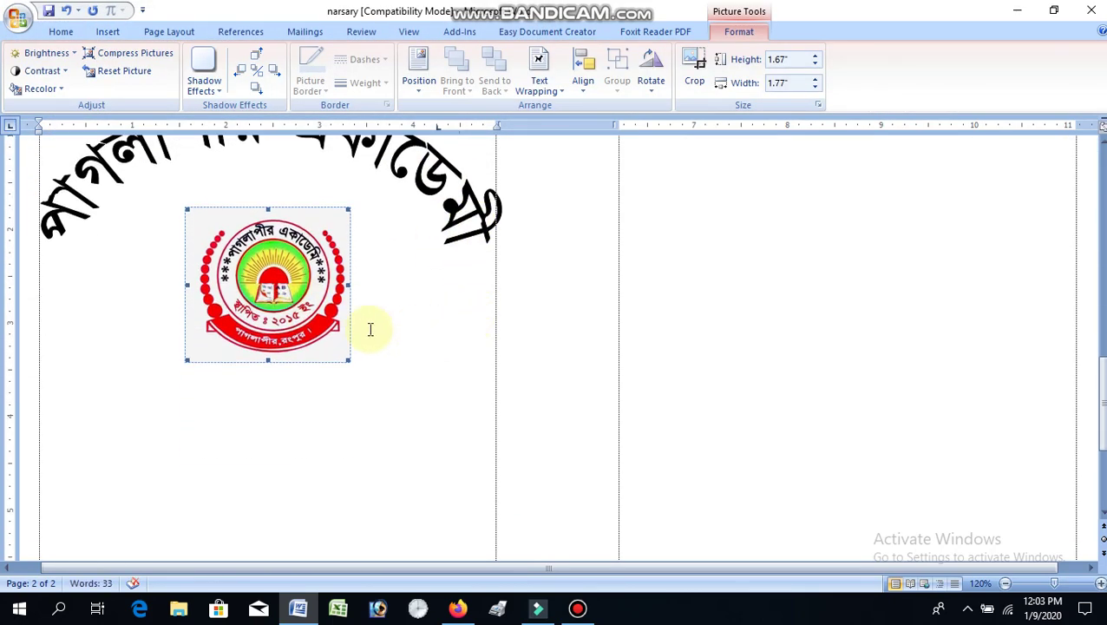
click(539, 73)
click(573, 183)
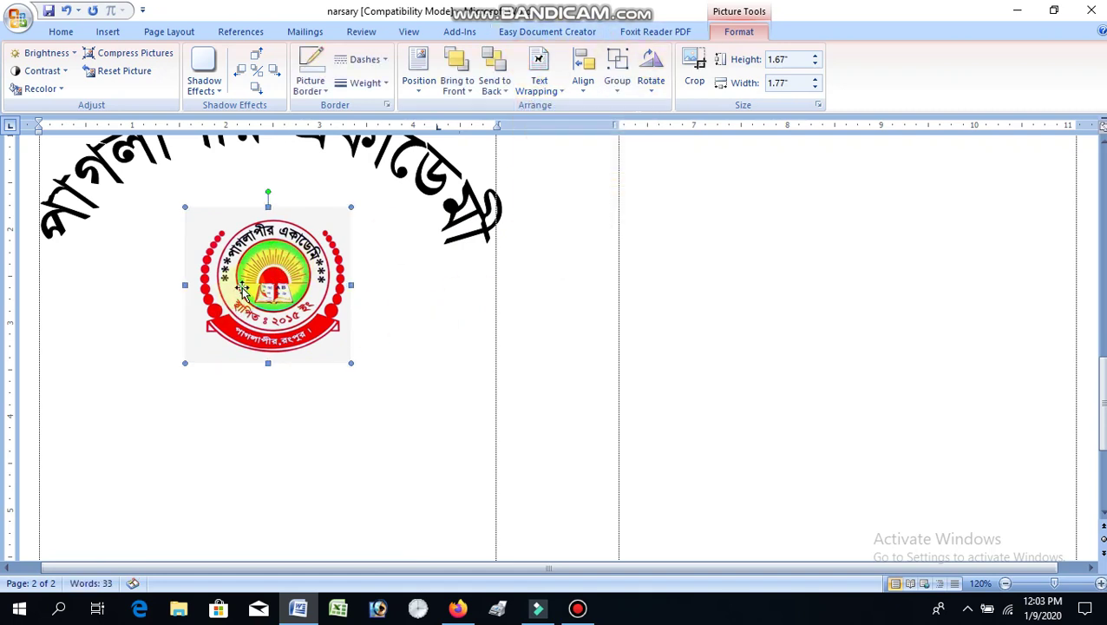
drag(257, 231, 263, 242)
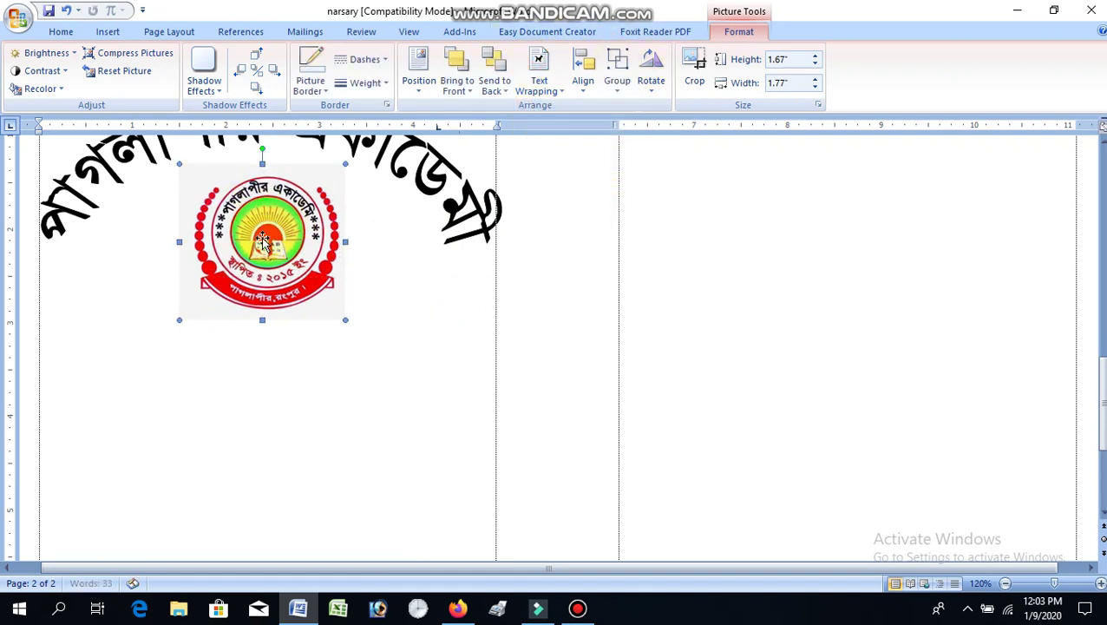
- Recolour the logo to Black & White through Format Picture
right_click(262, 230)
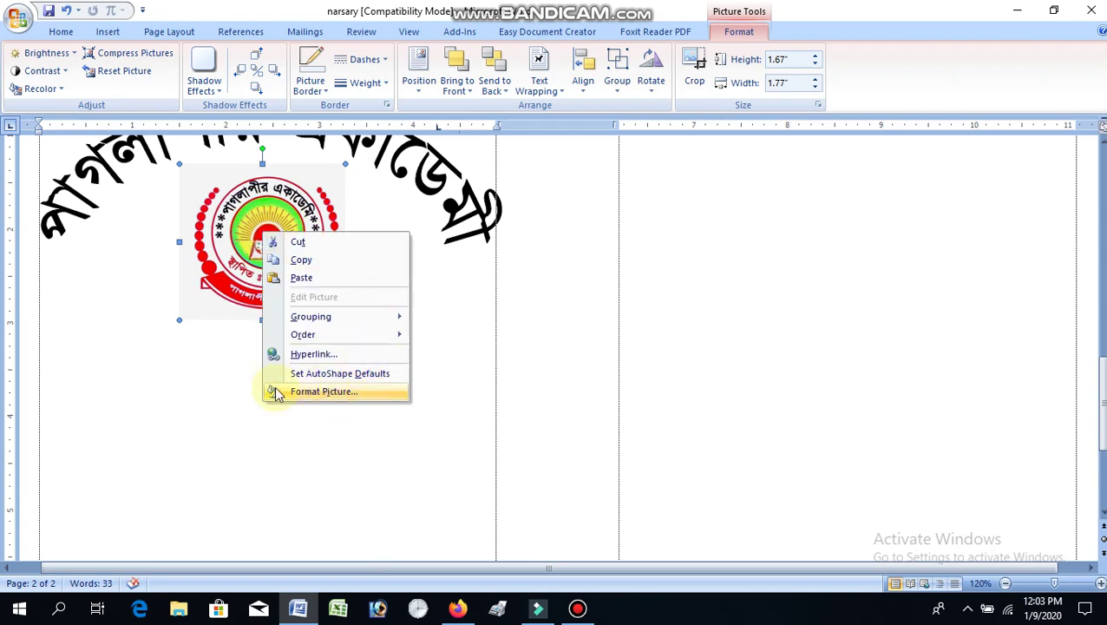
click(333, 391)
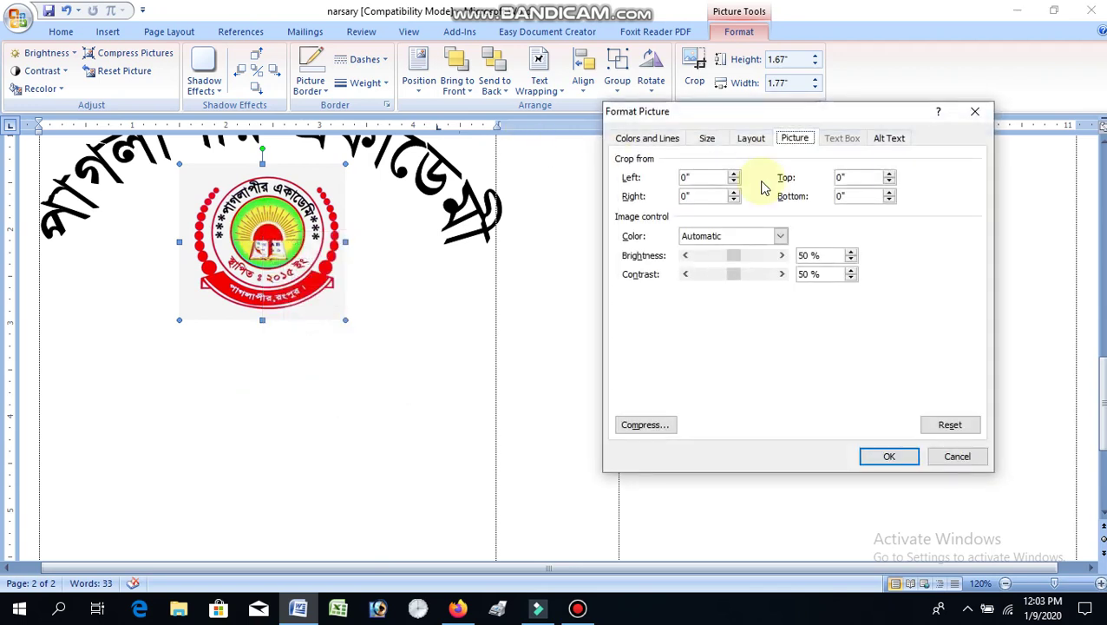
drag(751, 111, 667, 100)
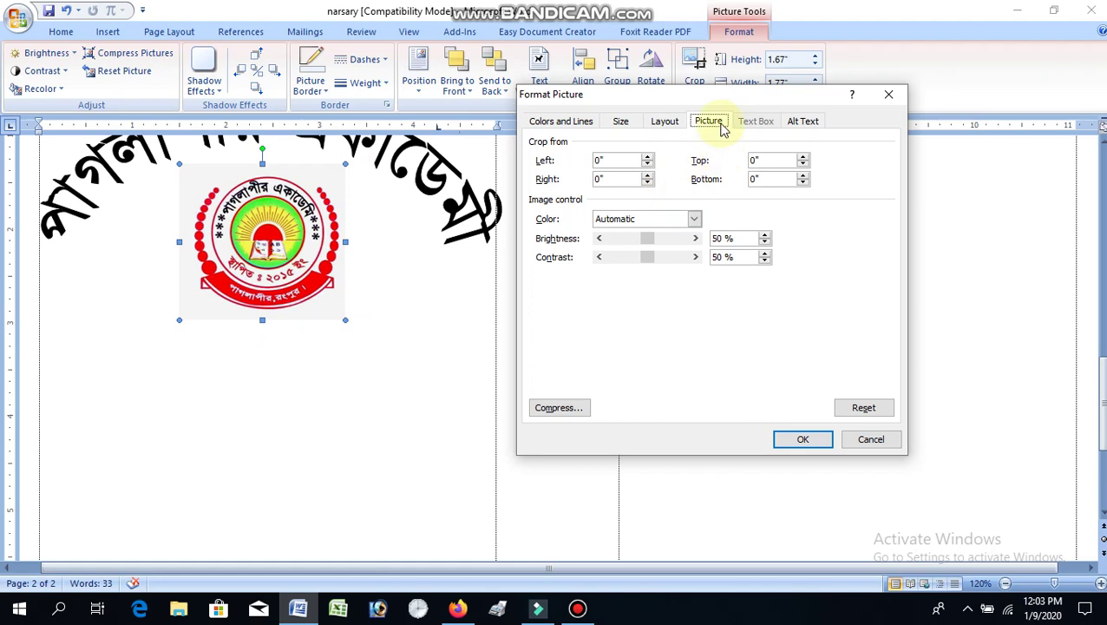
click(694, 220)
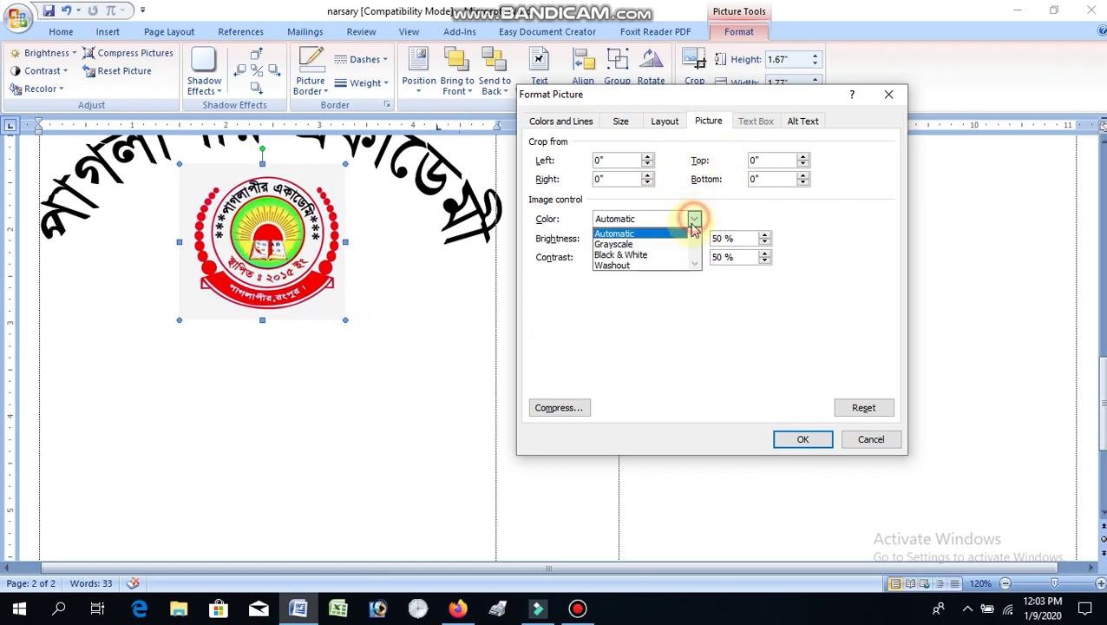
click(633, 248)
click(803, 439)
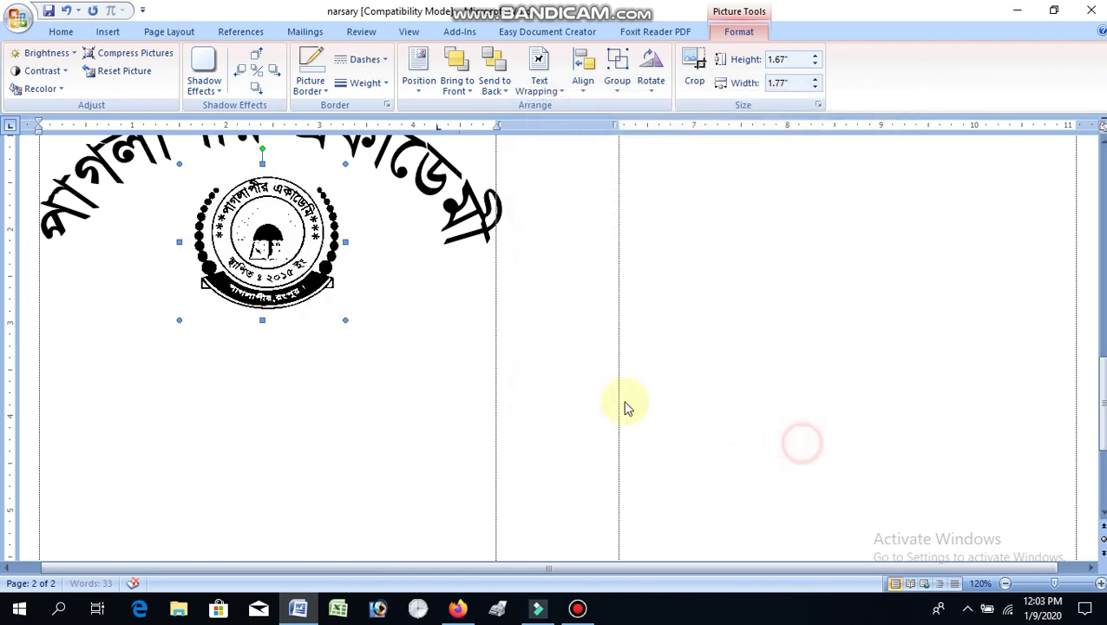
- Hide the white space between pages and scroll back to the logo
scroll(592, 276, up, 3)
double_click(592, 275)
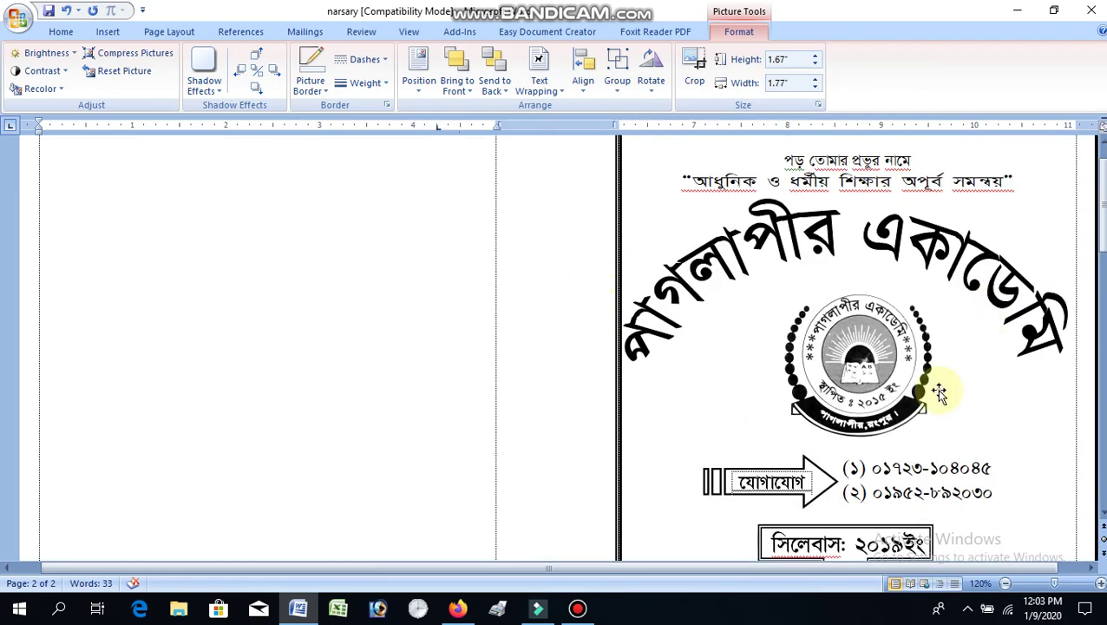
scroll(734, 333, down, 5)
scroll(756, 378, down, 5)
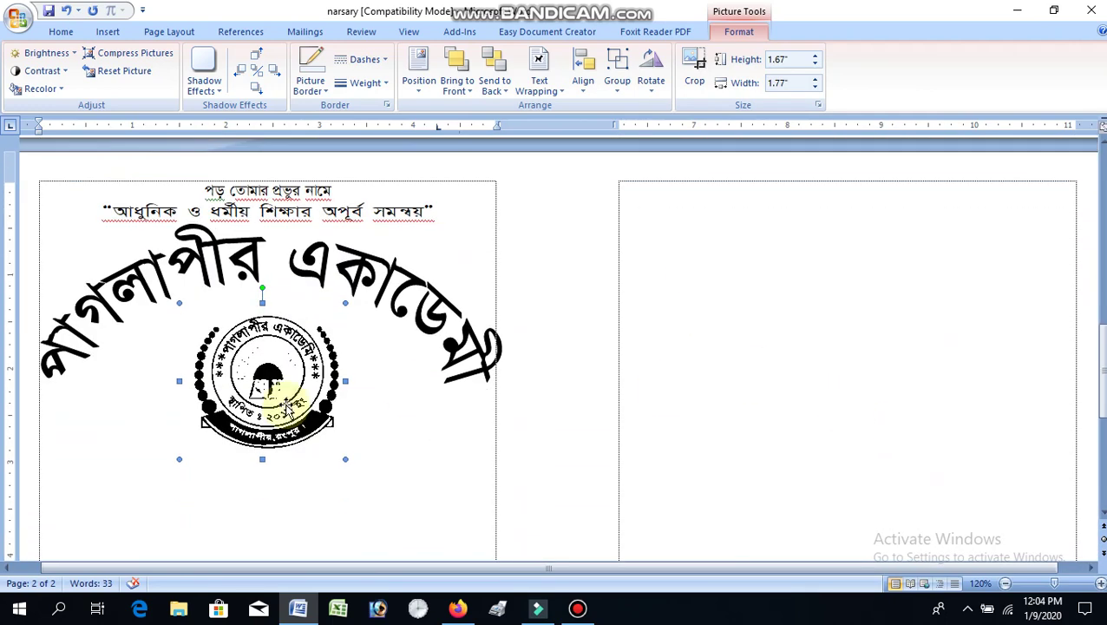
- Lower the logo's brightness to -10% and nudge it slightly right and down
click(44, 53)
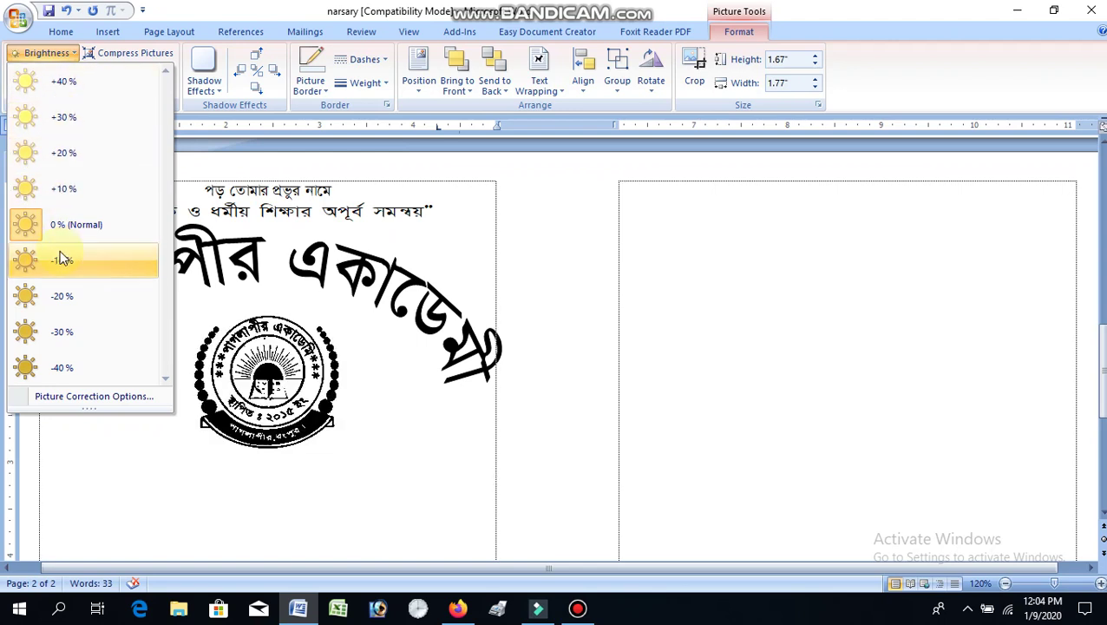
click(57, 261)
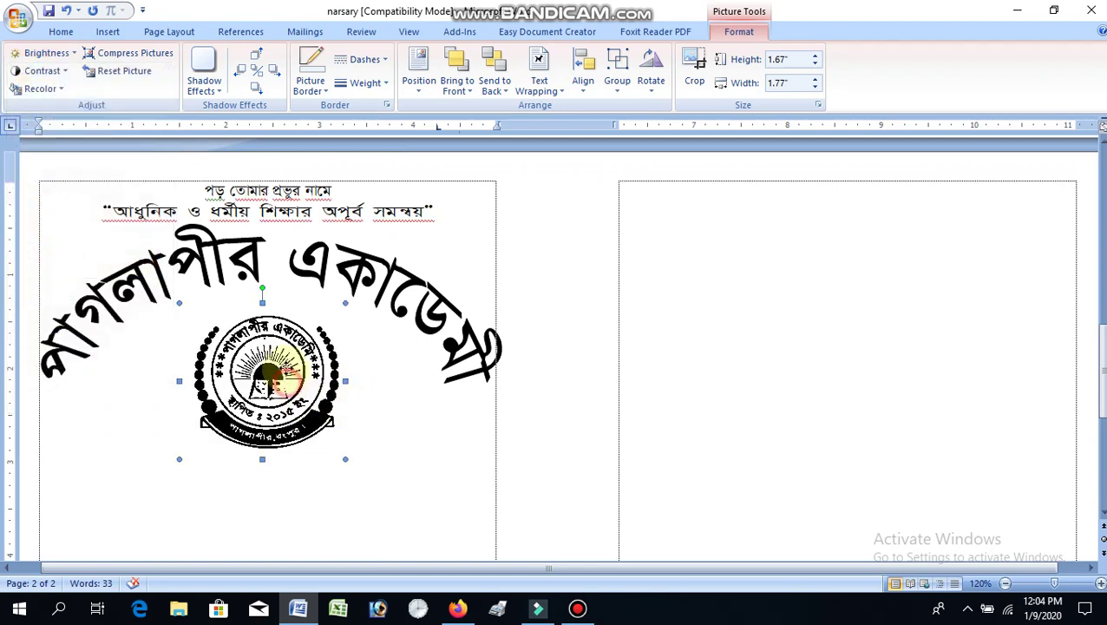
mouse_move(278, 356)
mouse_down()
mouse_move(287, 371)
mouse_move(445, 420)
mouse_up()
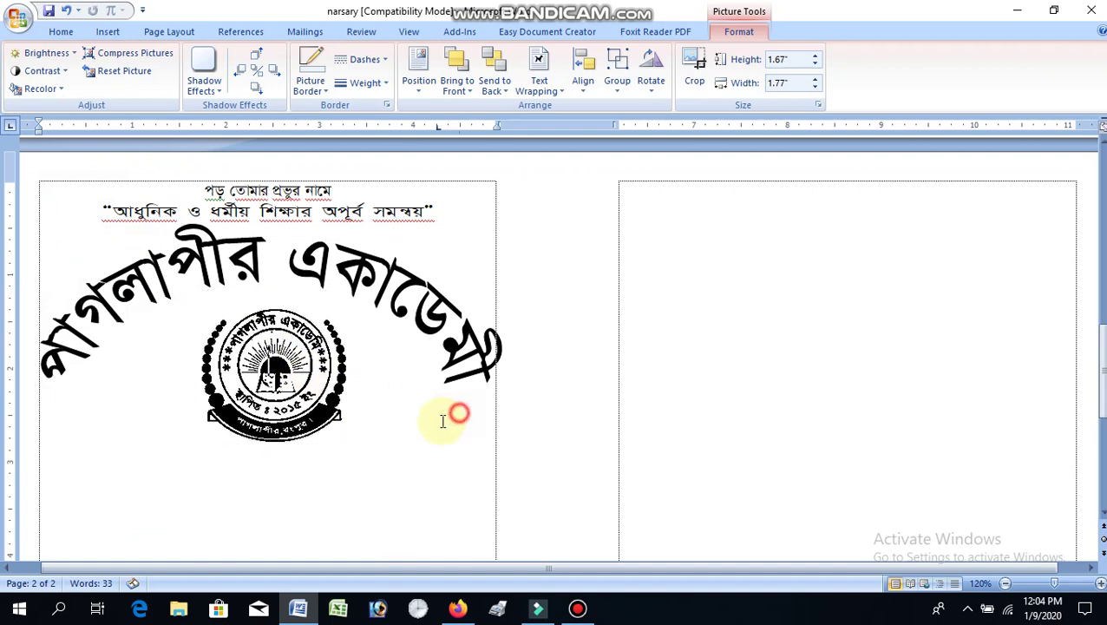
- Deselect the logo and place the insertion point just below it
scroll(338, 242, down, 2)
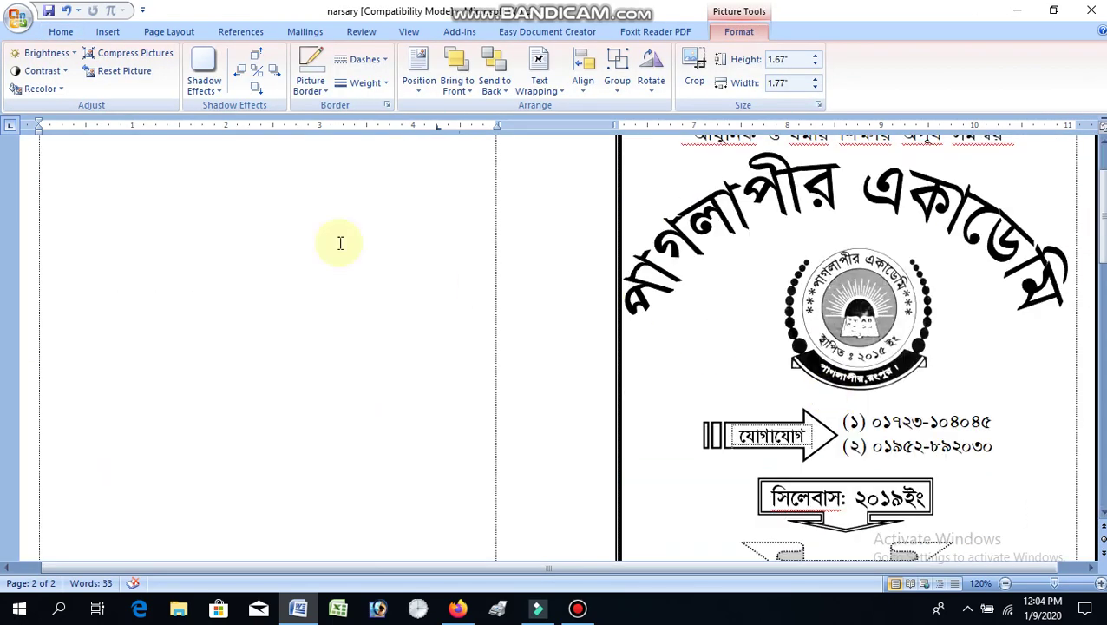
scroll(260, 254, down, 10)
scroll(259, 254, down, 1)
scroll(367, 323, down, 3)
scroll(366, 322, down, 3)
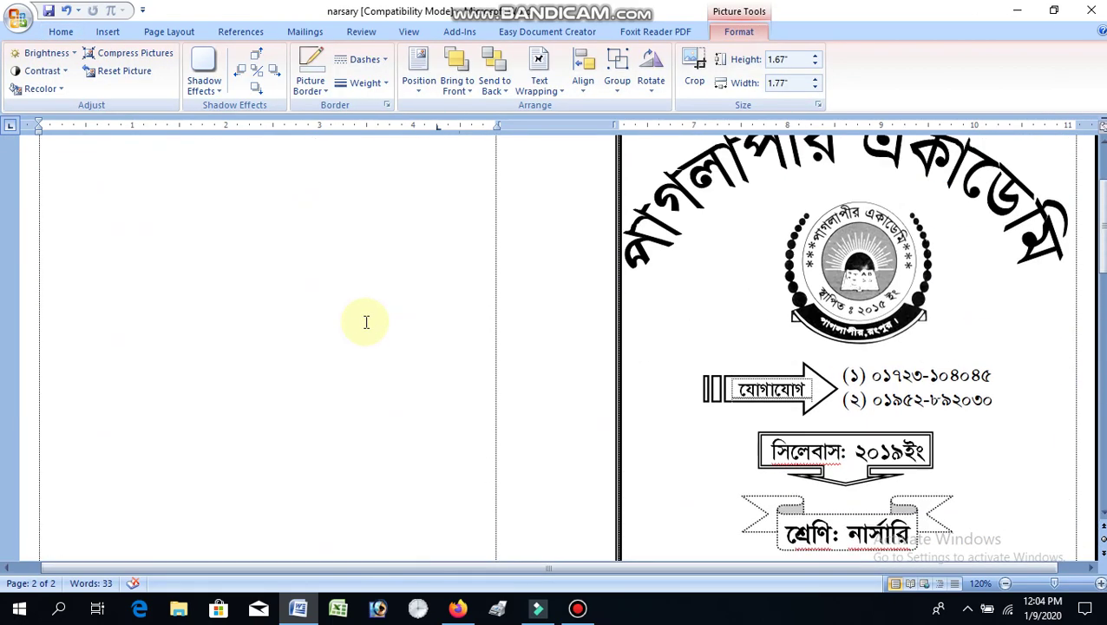
scroll(413, 334, down, 1)
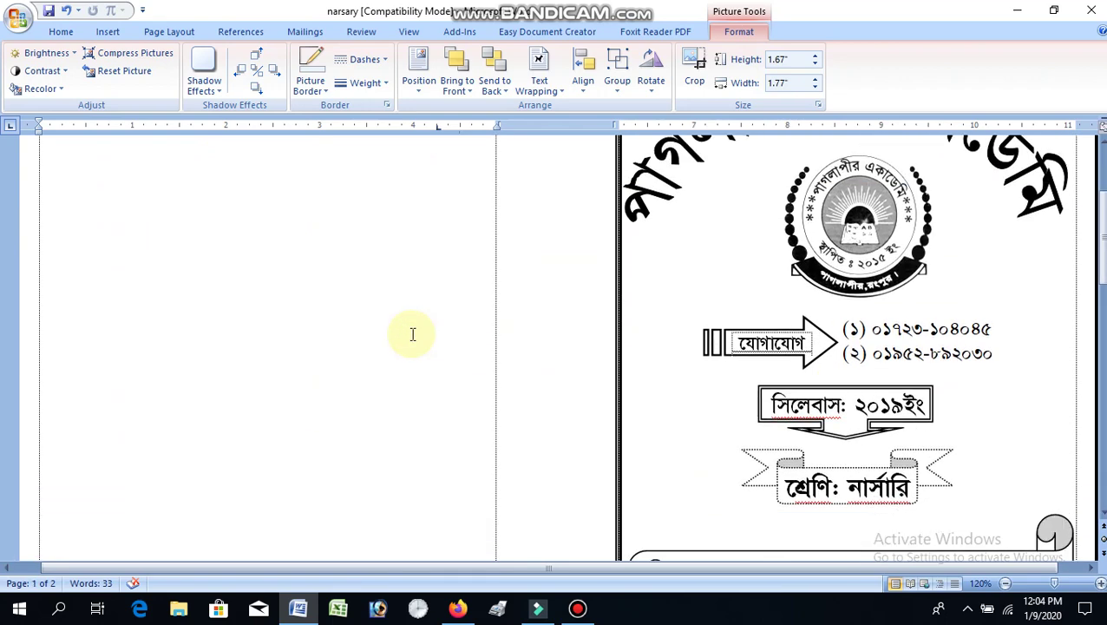
scroll(413, 334, down, 5)
scroll(410, 328, down, 5)
scroll(347, 304, down, 3)
click(145, 249)
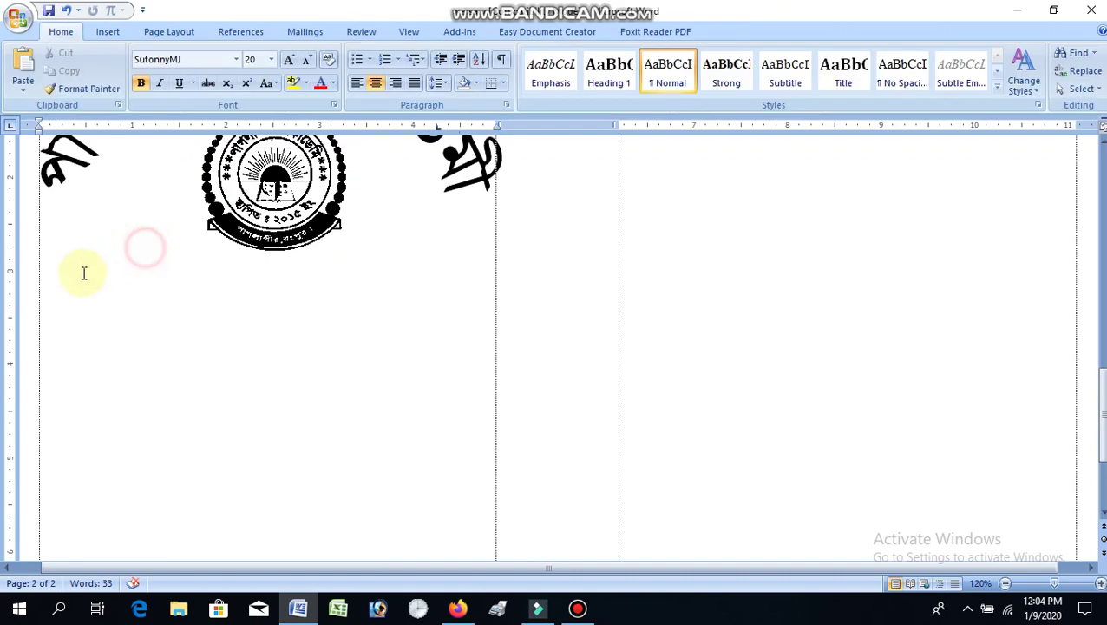
click(46, 291)
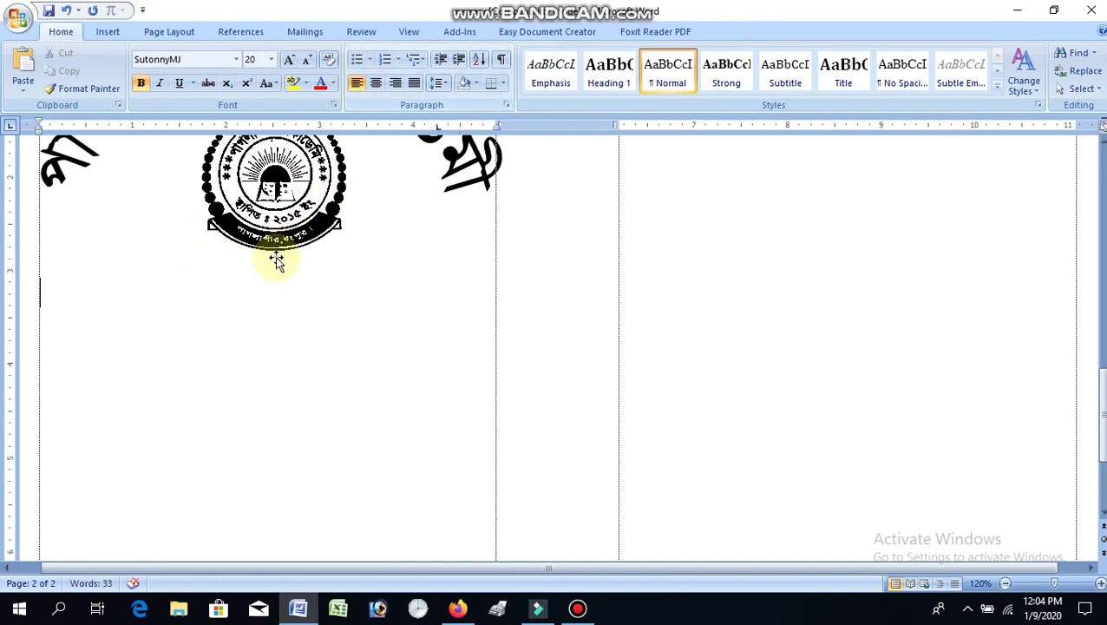
- Draw a narrow rectangle below the logo and give it a 1 pt outline
scroll(277, 260, up, 3)
click(108, 32)
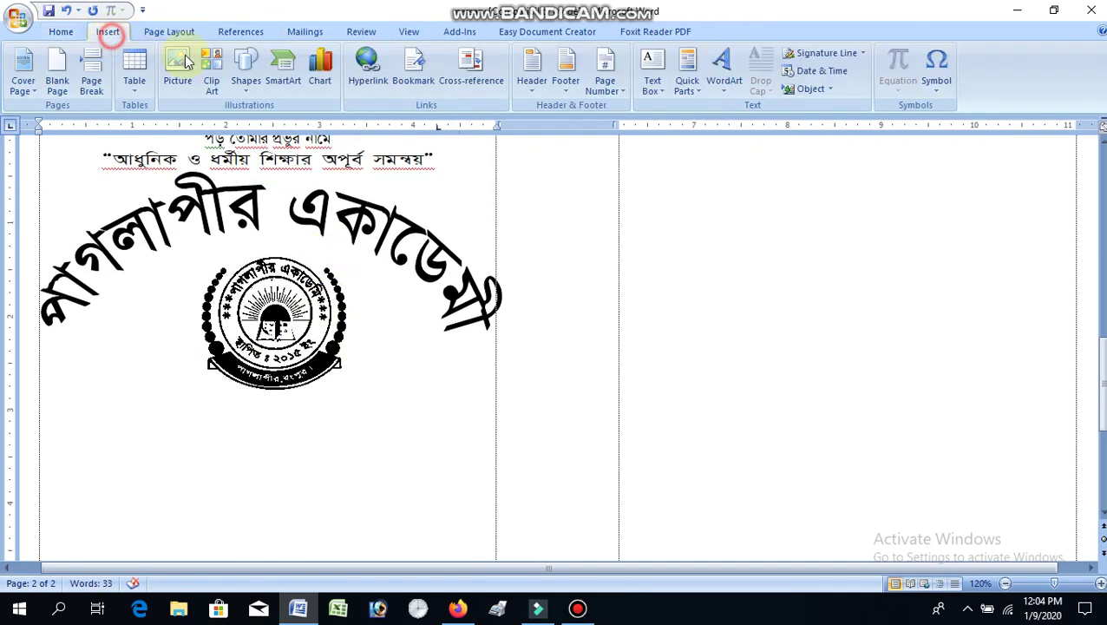
click(245, 69)
click(287, 124)
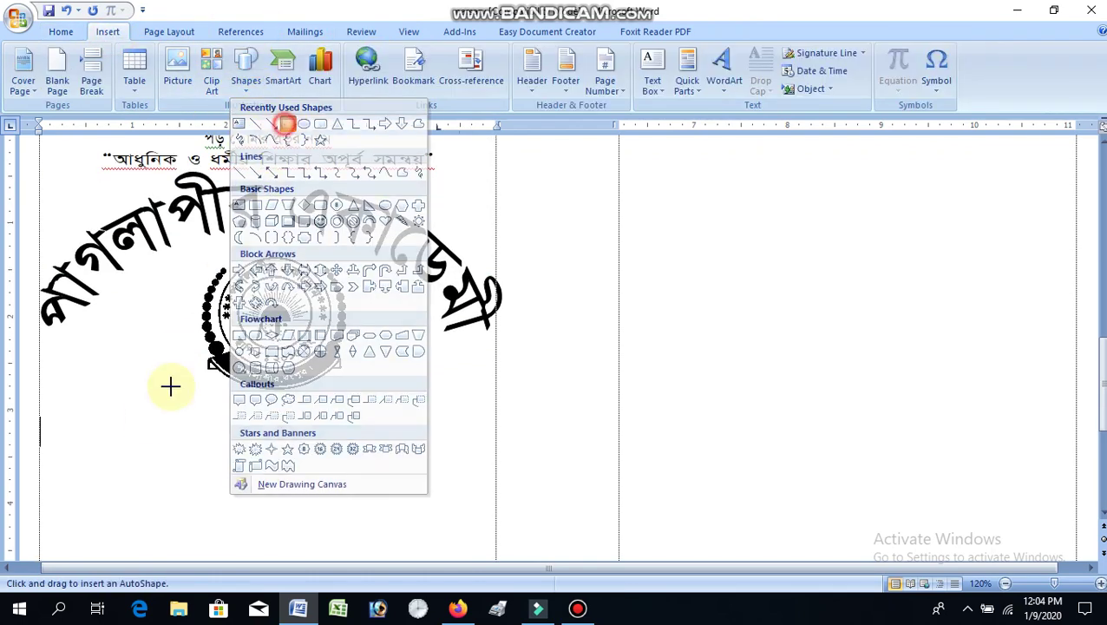
drag(120, 419, 136, 458)
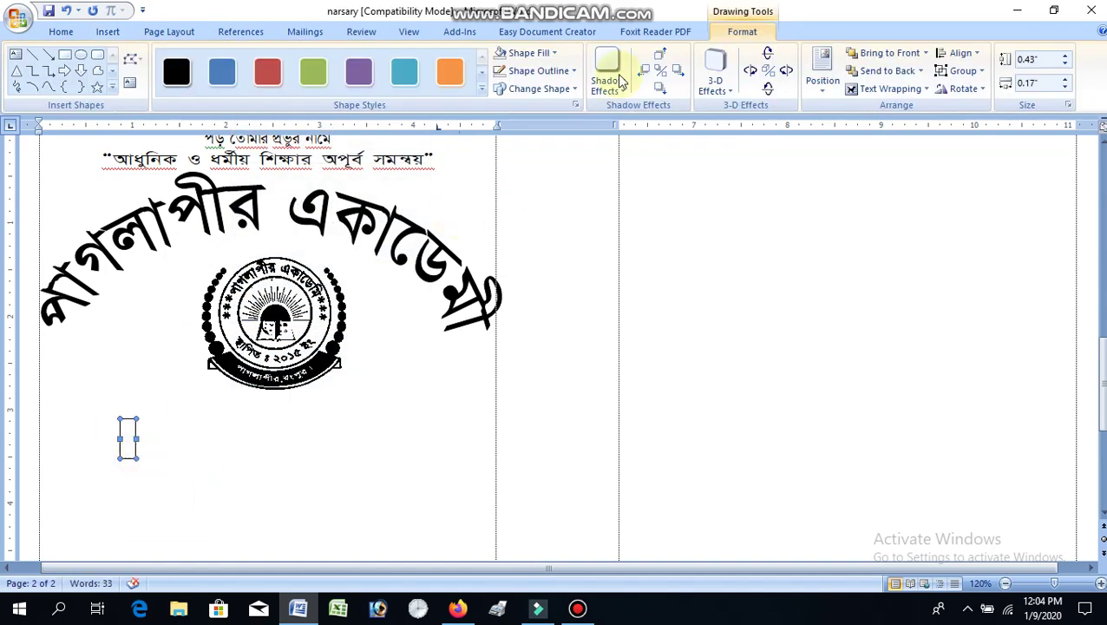
click(572, 70)
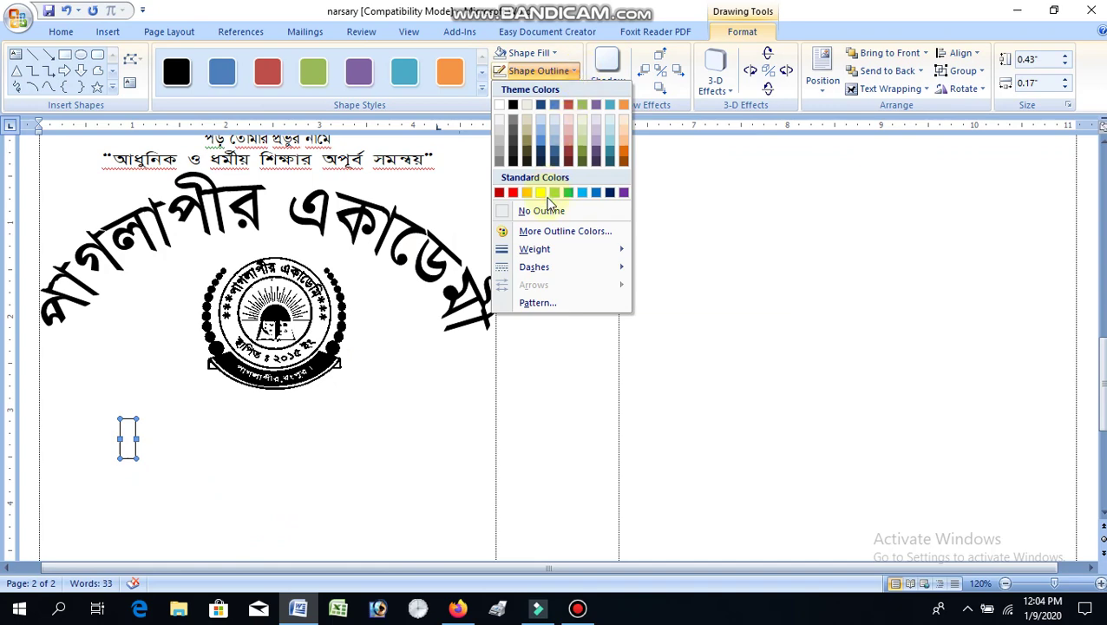
click(681, 310)
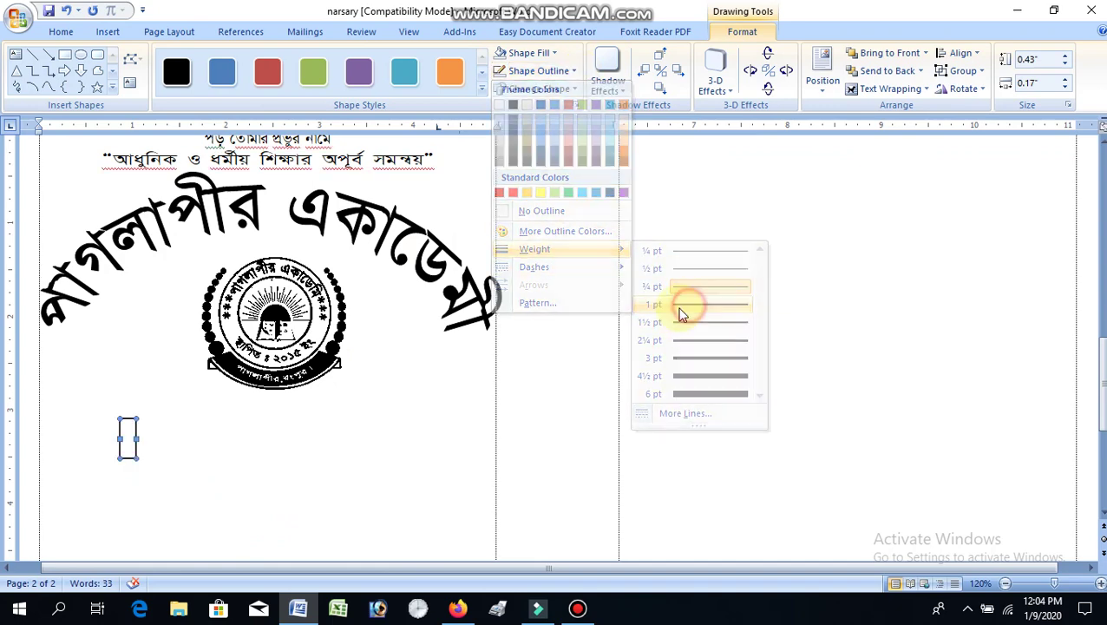
- Make the bar thinner and place a copy of it just to its right
scroll(342, 366, up, 6)
scroll(342, 366, up, 6)
scroll(342, 367, down, 2)
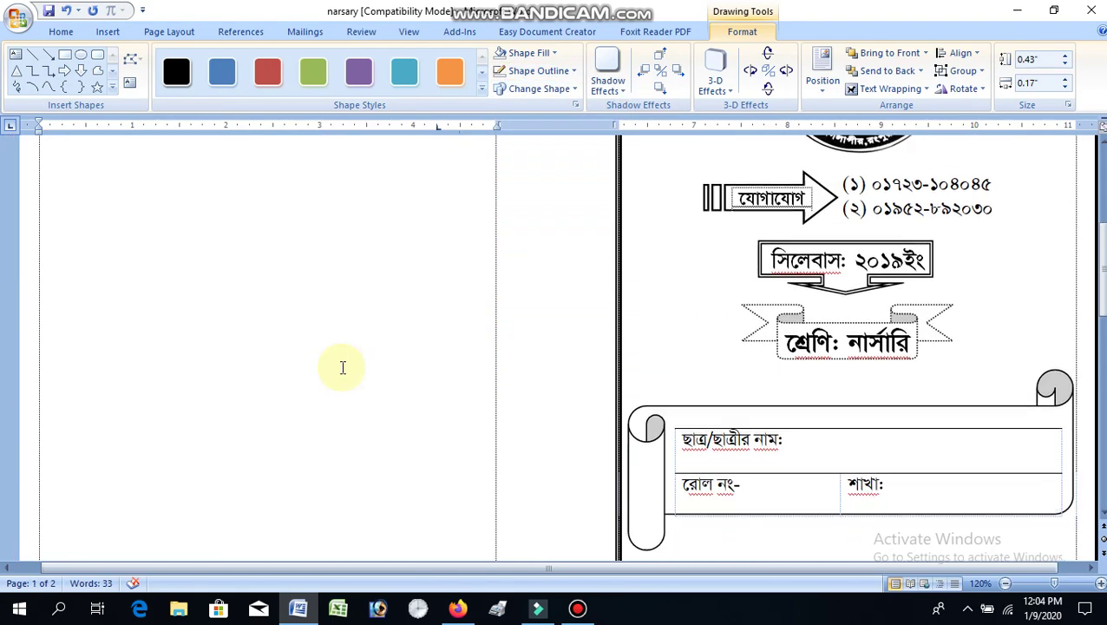
scroll(343, 367, down, 5)
scroll(126, 462, down, 3)
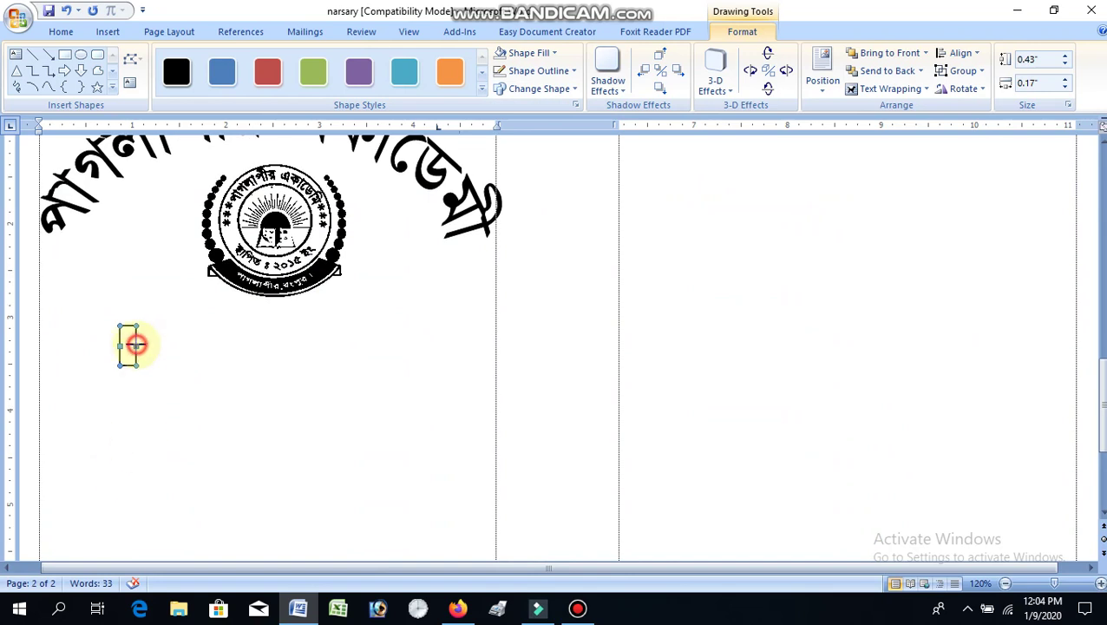
drag(128, 356, 130, 358)
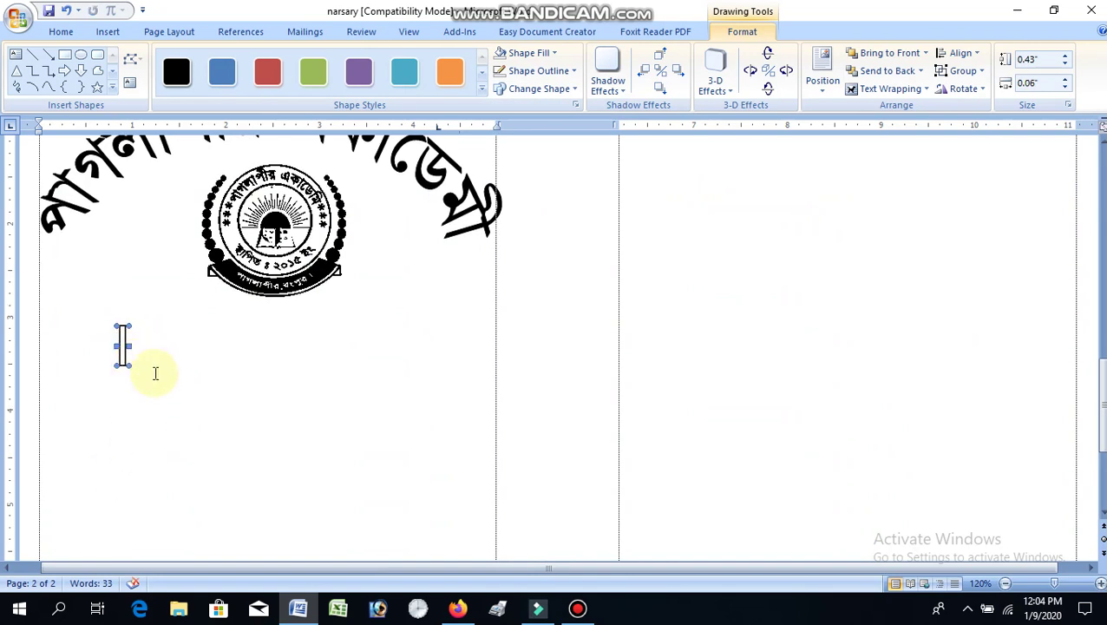
key(alt)
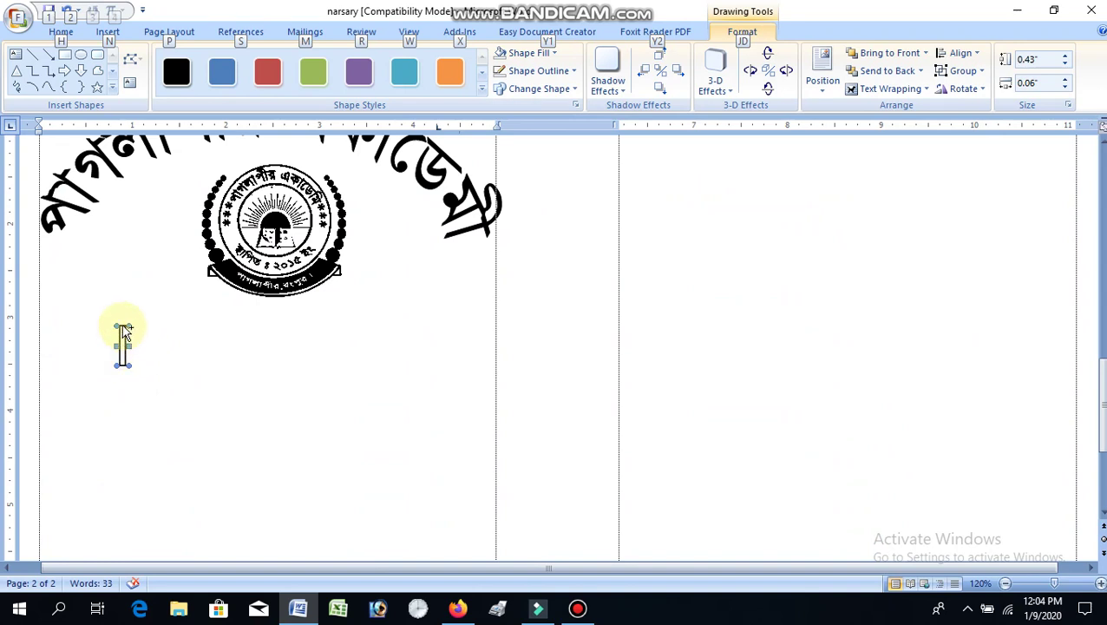
drag(124, 331, 150, 345)
- Deselect the two bars and save the document
scroll(222, 363, up, 15)
scroll(219, 365, down, 1)
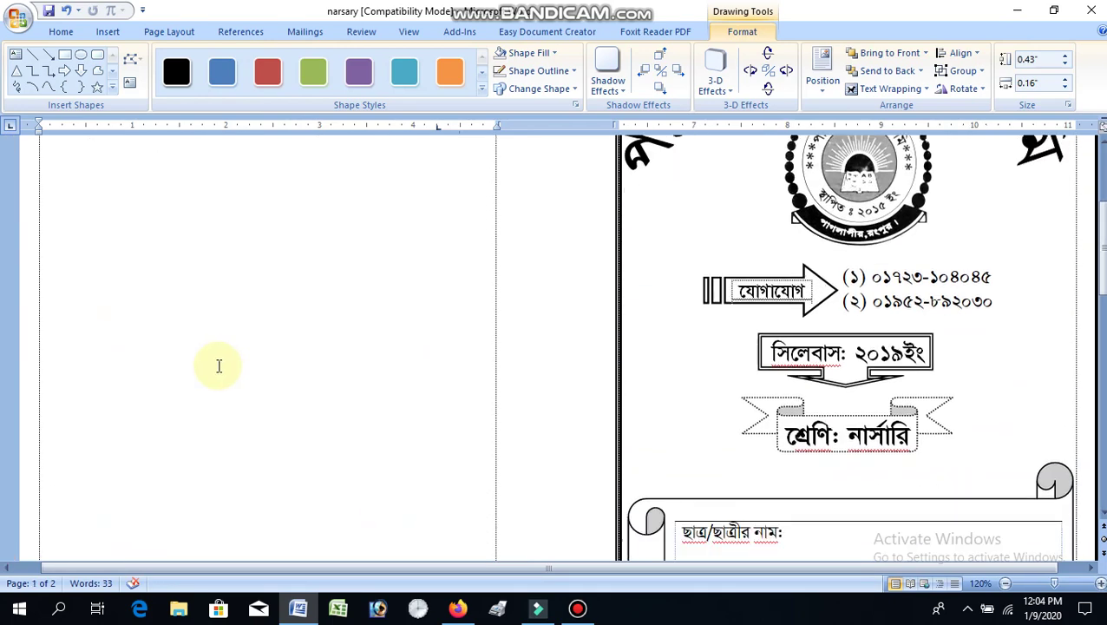
scroll(219, 365, down, 8)
scroll(219, 366, down, 5)
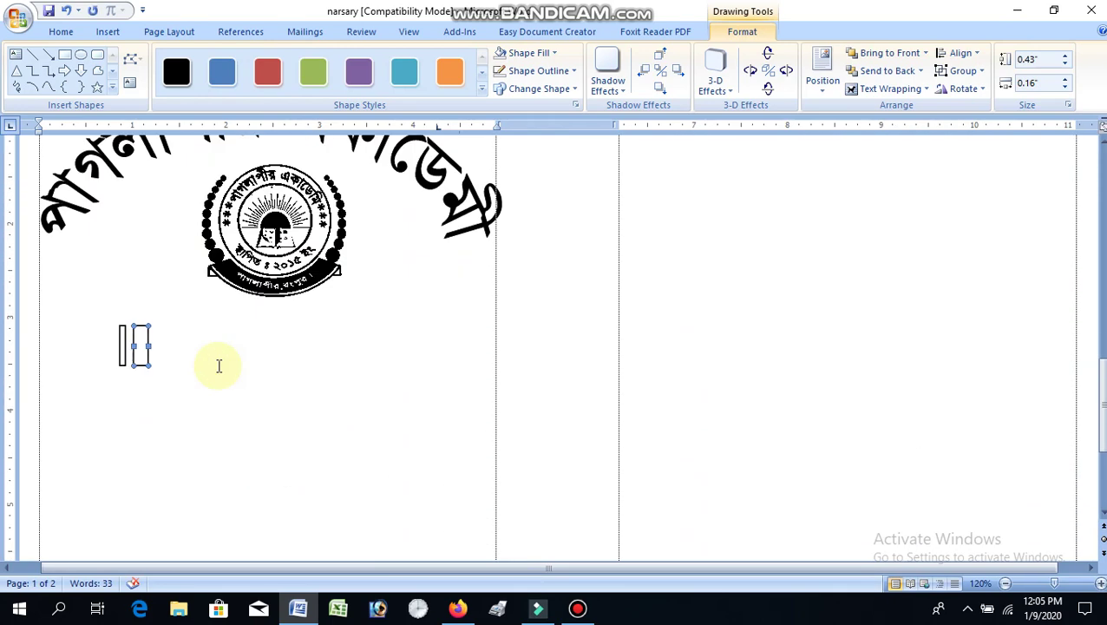
scroll(297, 363, up, 6)
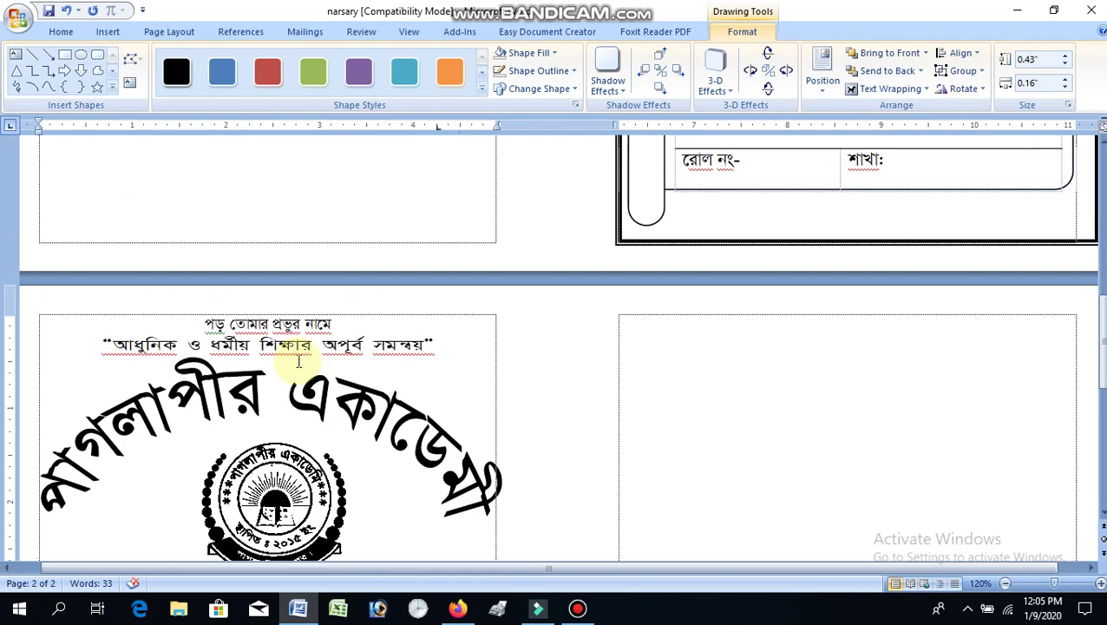
scroll(298, 363, down, 5)
click(187, 416)
key(ctrl+s)
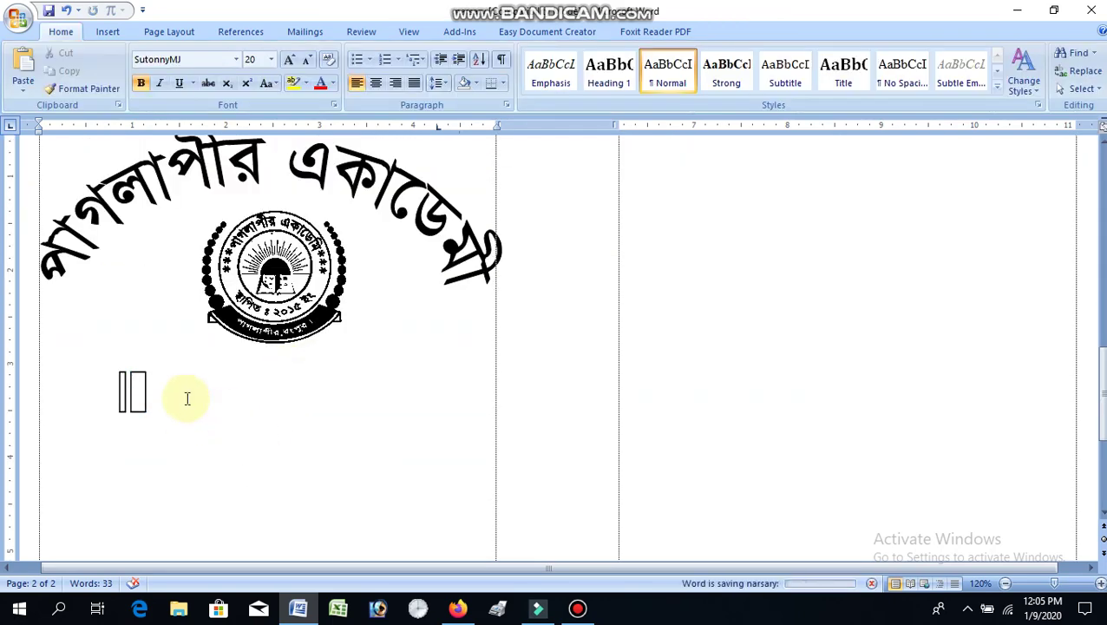
- Draw a right-pointing block arrow to the right of the two bars
scroll(321, 279, up, 10)
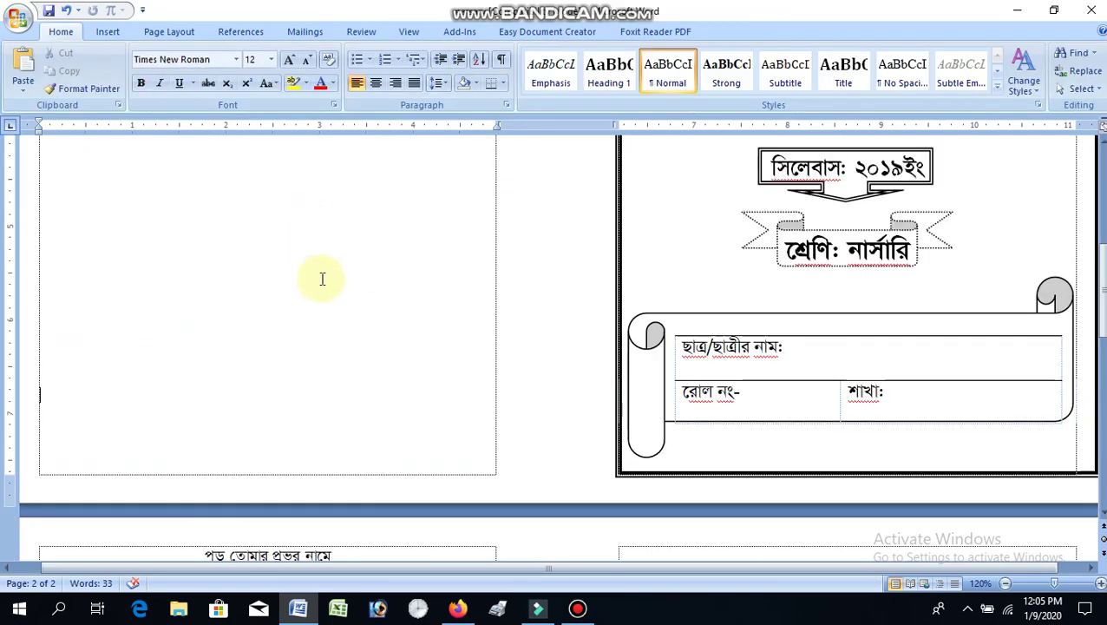
scroll(321, 353, down, 6)
scroll(123, 512, down, 3)
click(157, 444)
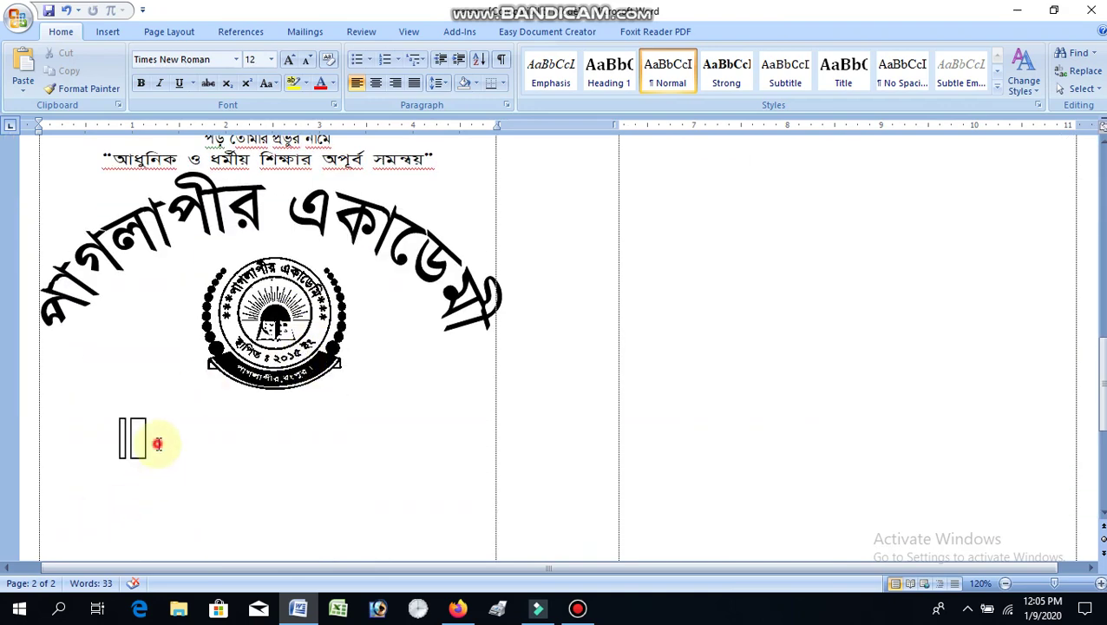
click(107, 35)
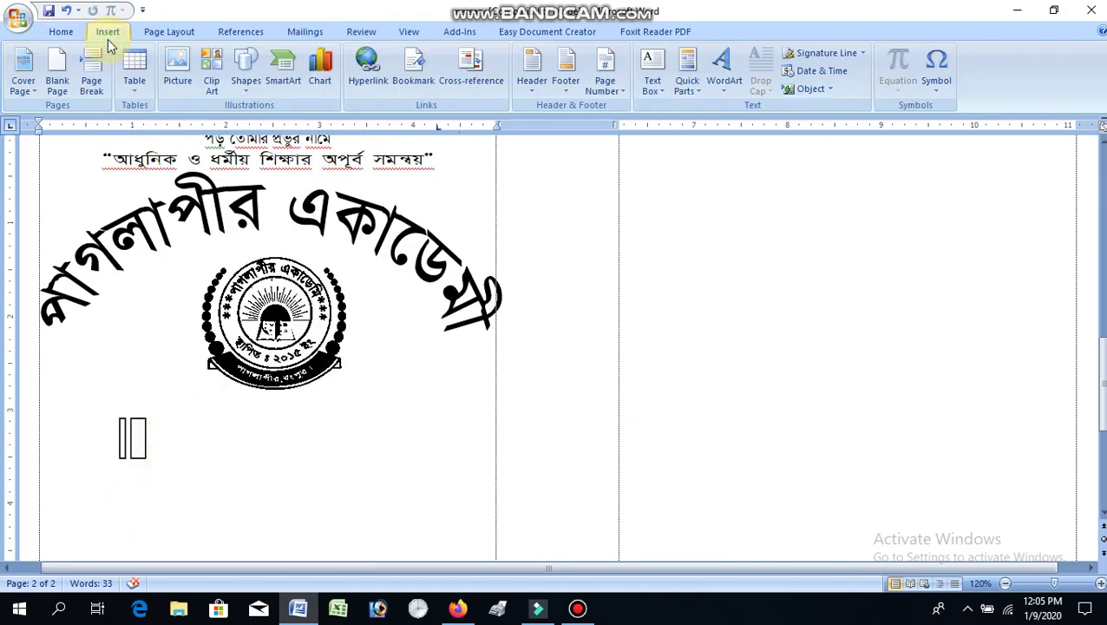
click(248, 71)
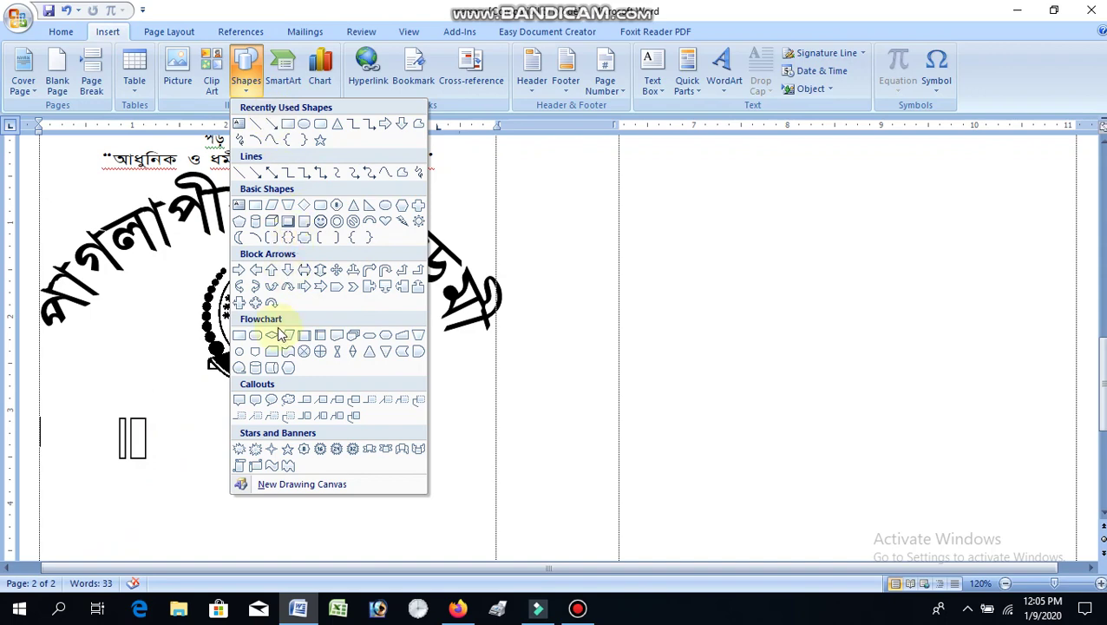
click(247, 274)
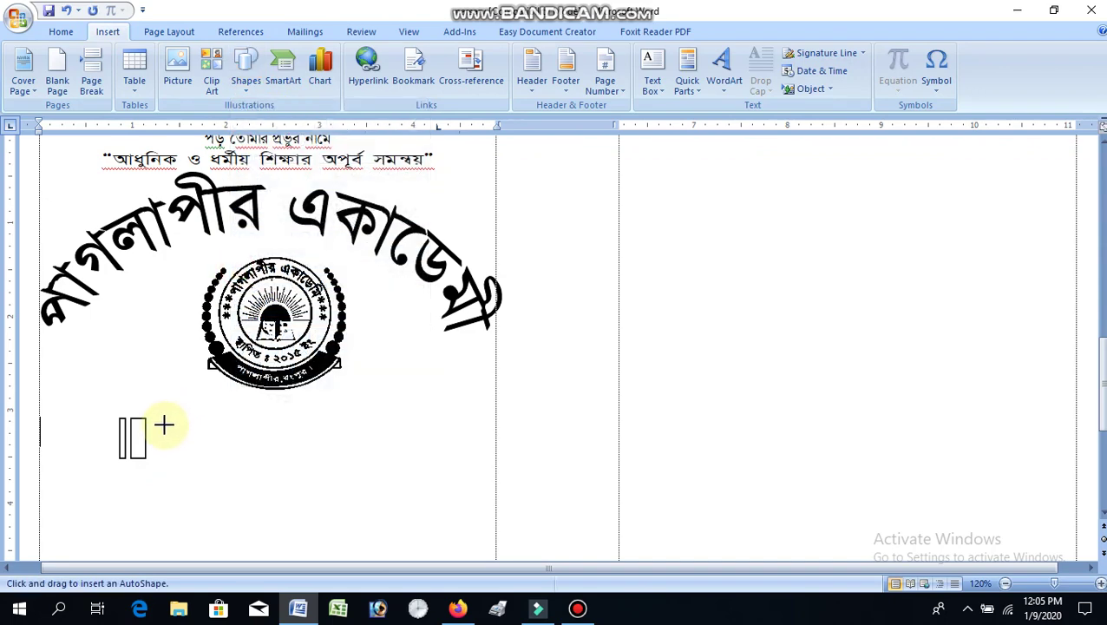
mouse_move(154, 421)
mouse_down()
mouse_move(270, 481)
mouse_move(238, 466)
mouse_up()
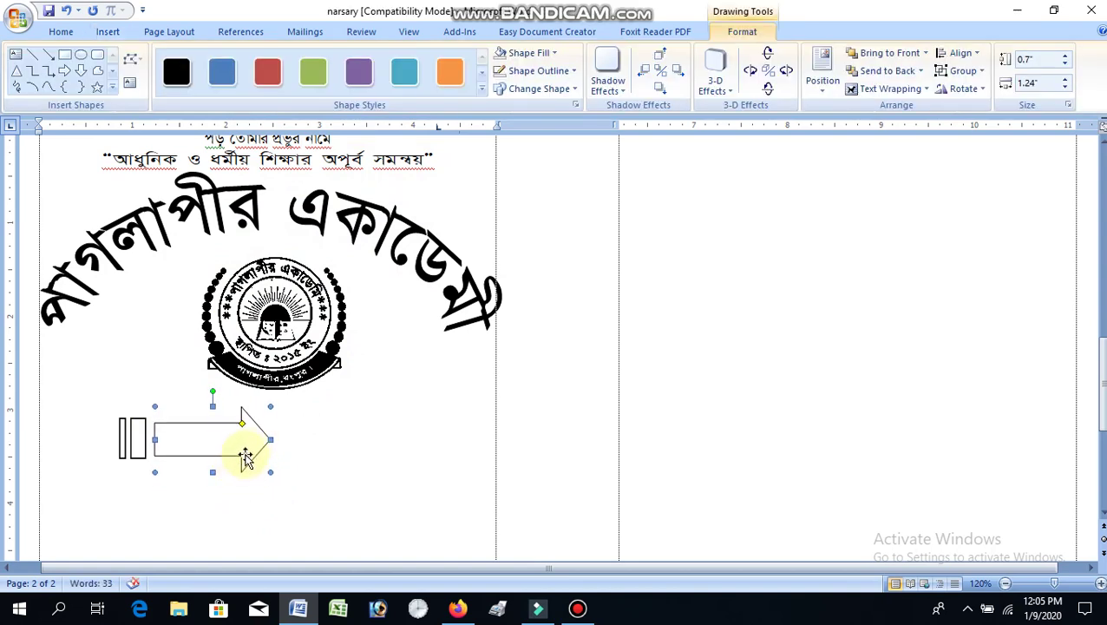
- Move the arrow up against the bars, make it slightly taller, and give it a 1 pt outline
drag(211, 406, 214, 396)
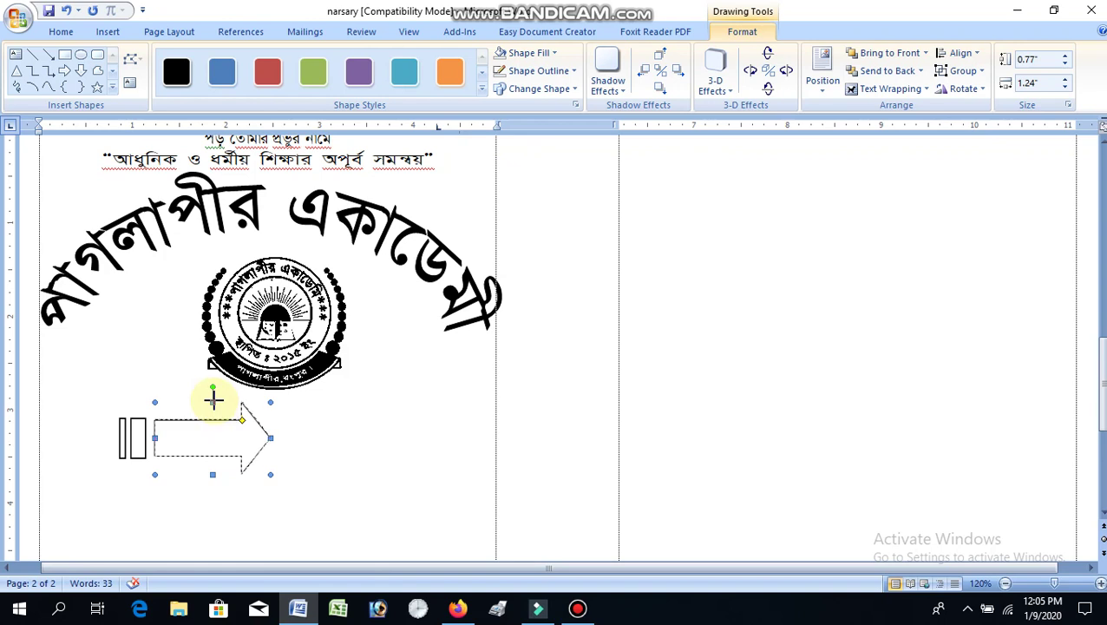
drag(214, 400, 213, 398)
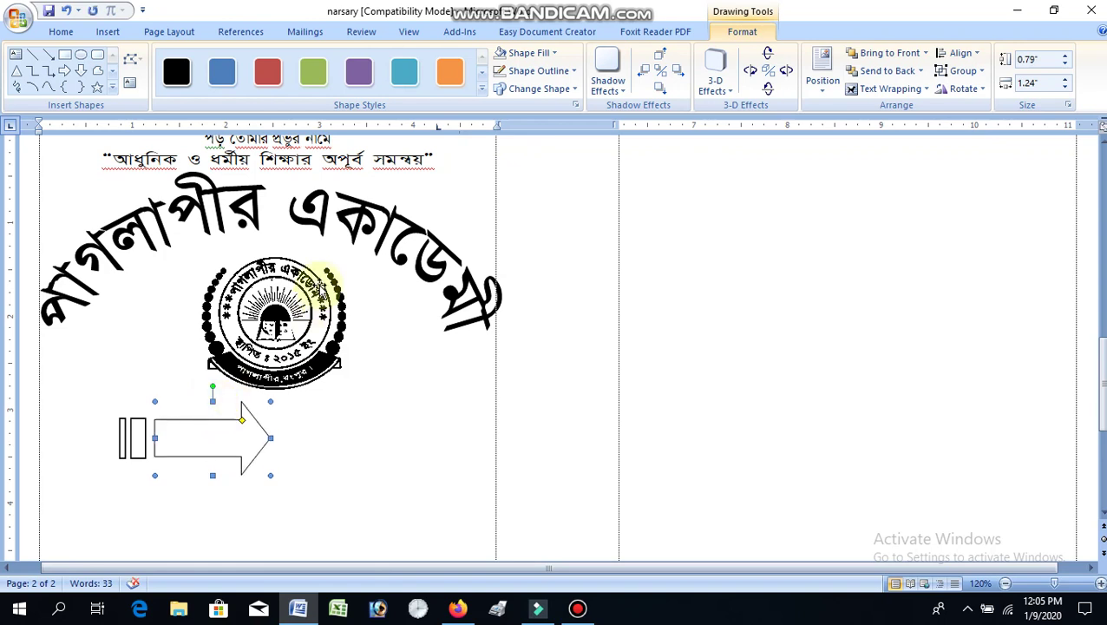
click(573, 70)
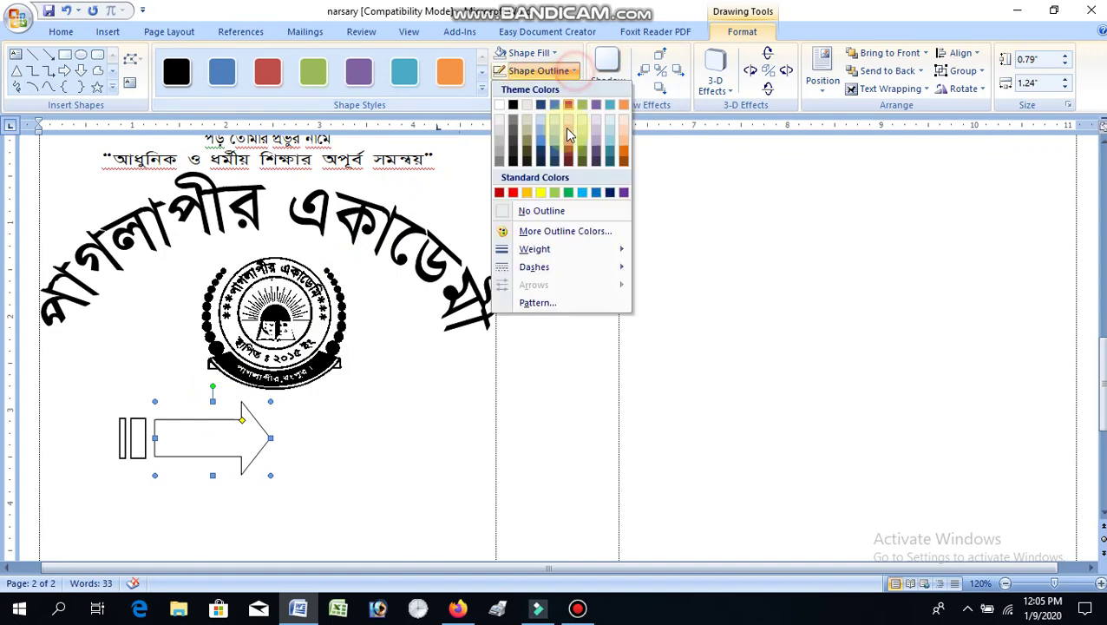
mouse_move(534, 250)
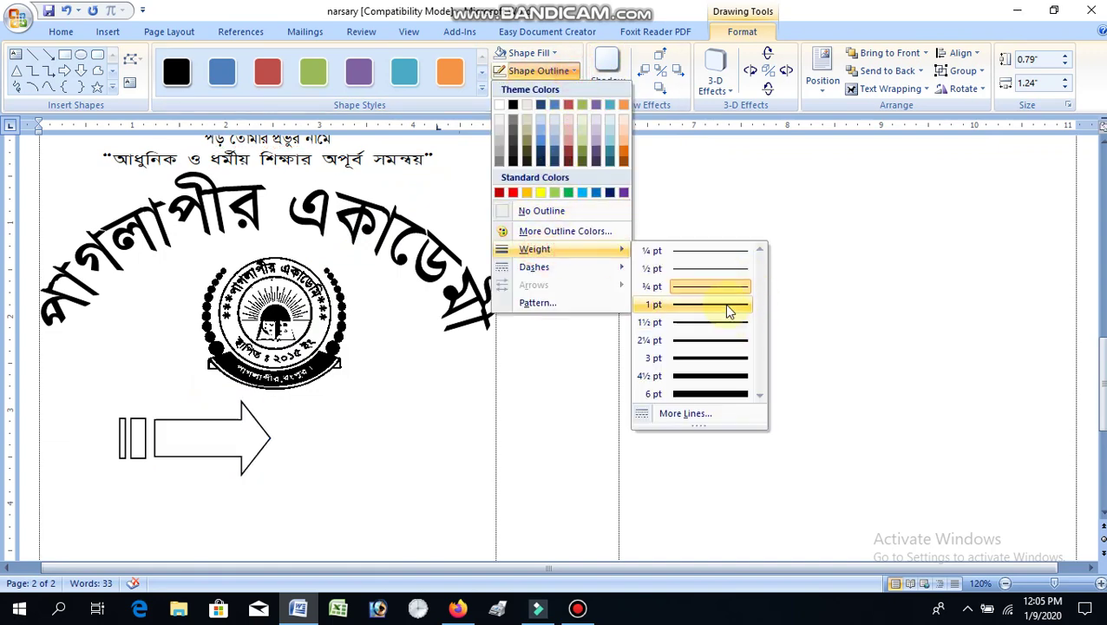
click(729, 305)
scroll(512, 353, up, 5)
scroll(514, 356, up, 5)
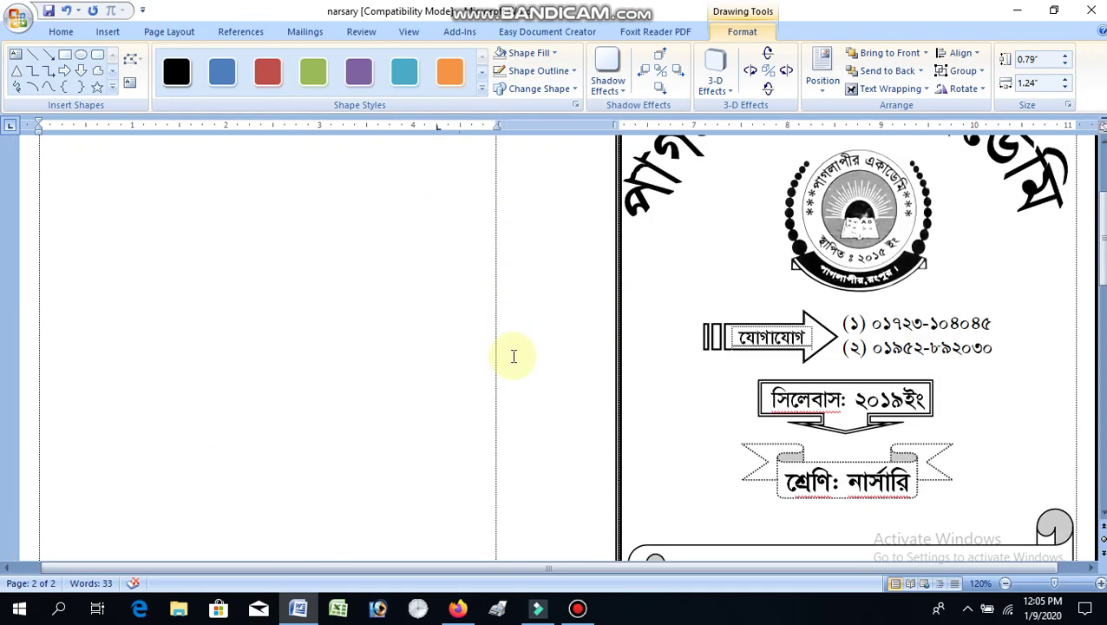
scroll(469, 332, down, 5)
scroll(312, 434, down, 5)
scroll(260, 391, down, 4)
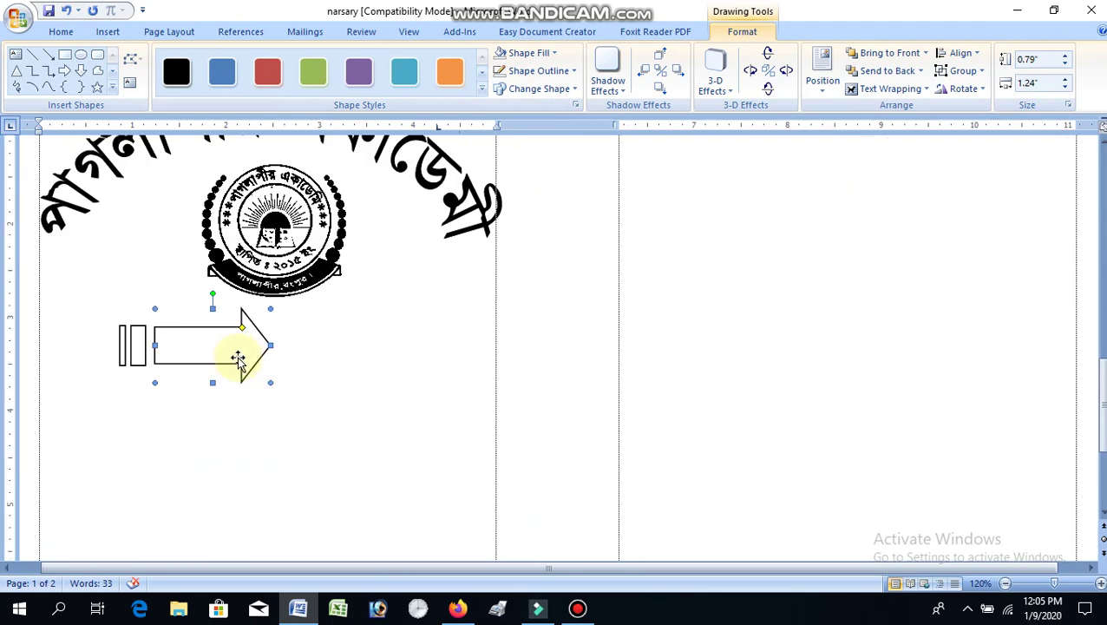
- Review the arrow's Alt Text and wrapping settings in Format AutoShape, then cancel
right_click(227, 356)
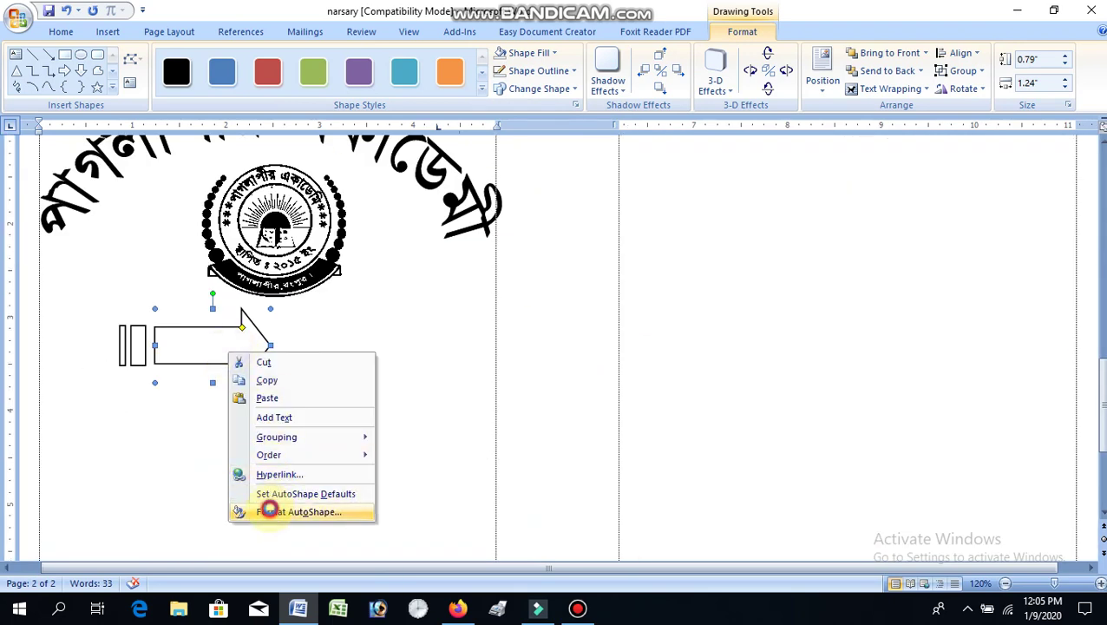
click(267, 512)
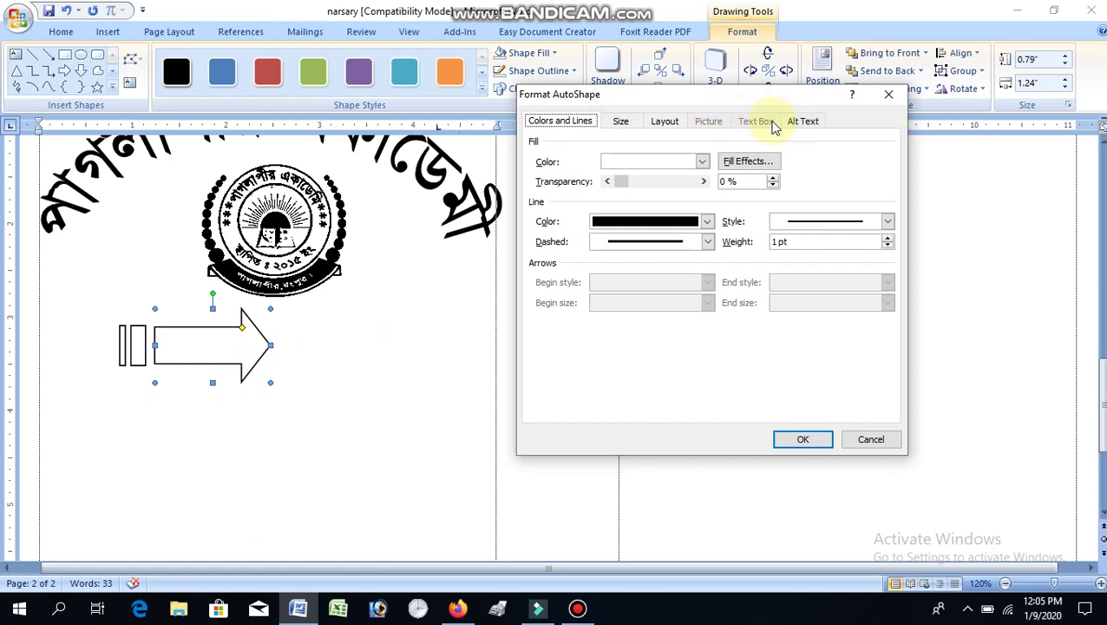
click(800, 122)
click(667, 121)
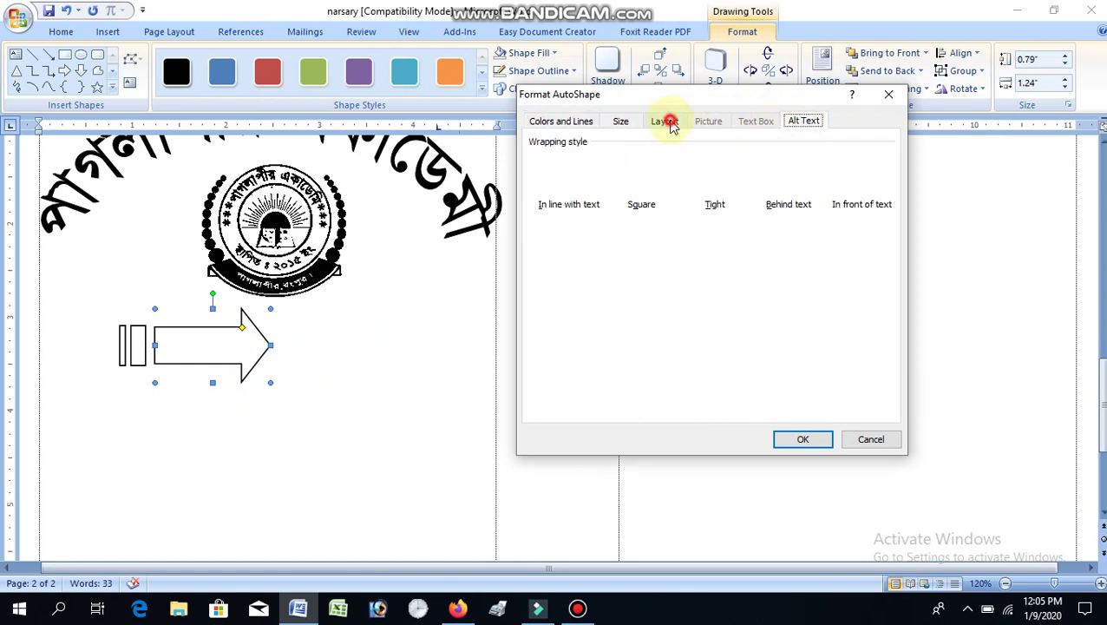
click(849, 440)
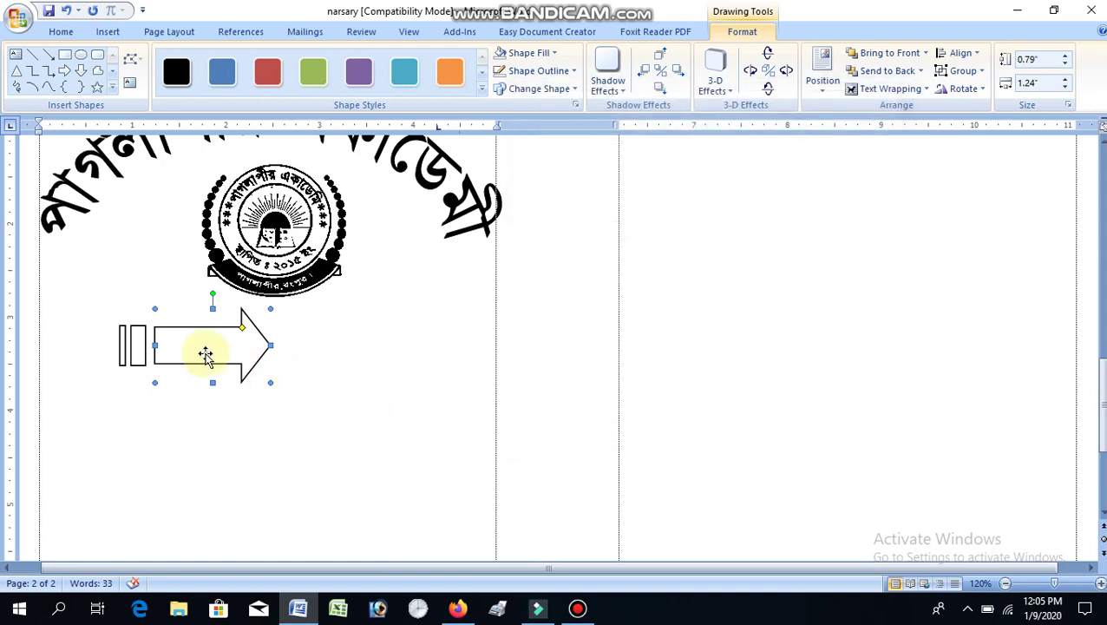
- Add text inside the contact arrow, adjust its font settings, and save the document
right_click(200, 354)
click(259, 419)
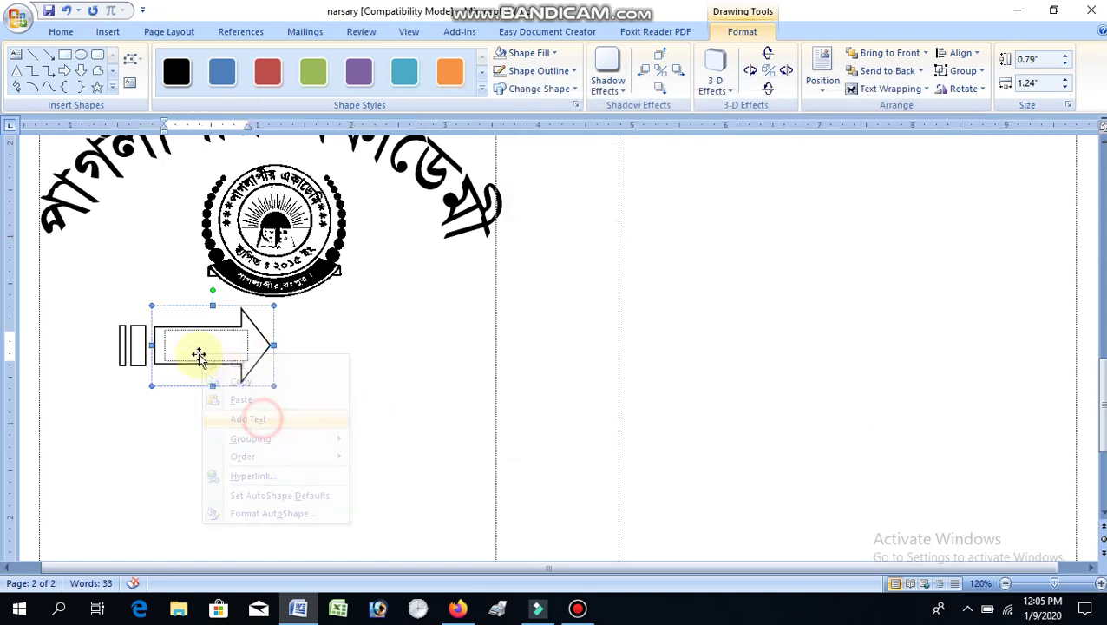
right_click(195, 352)
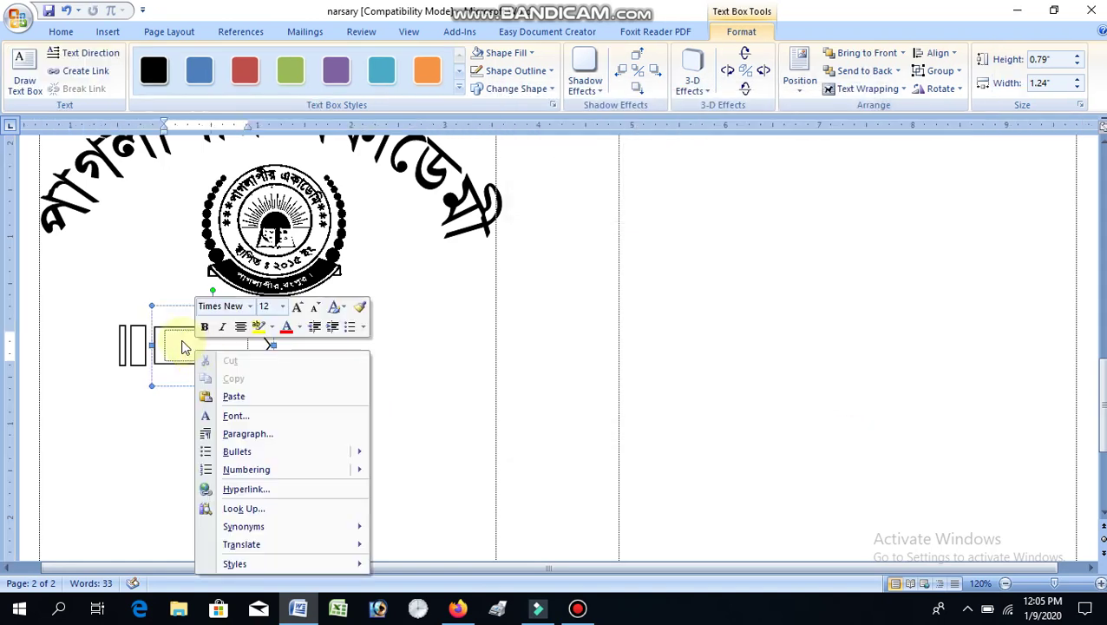
click(121, 21)
click(61, 32)
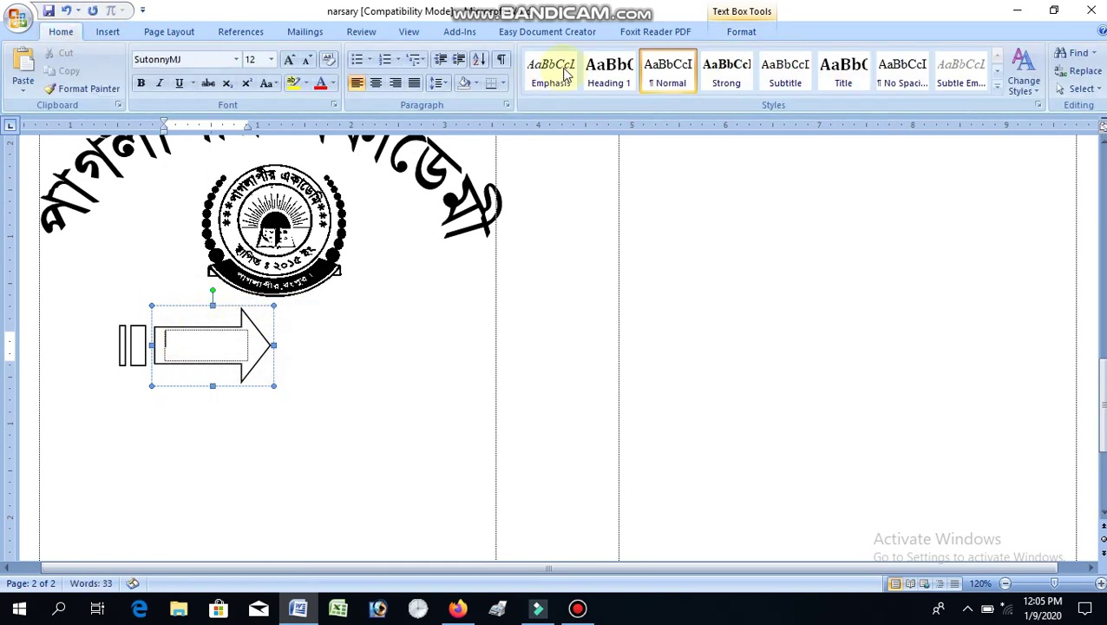
text(ce)
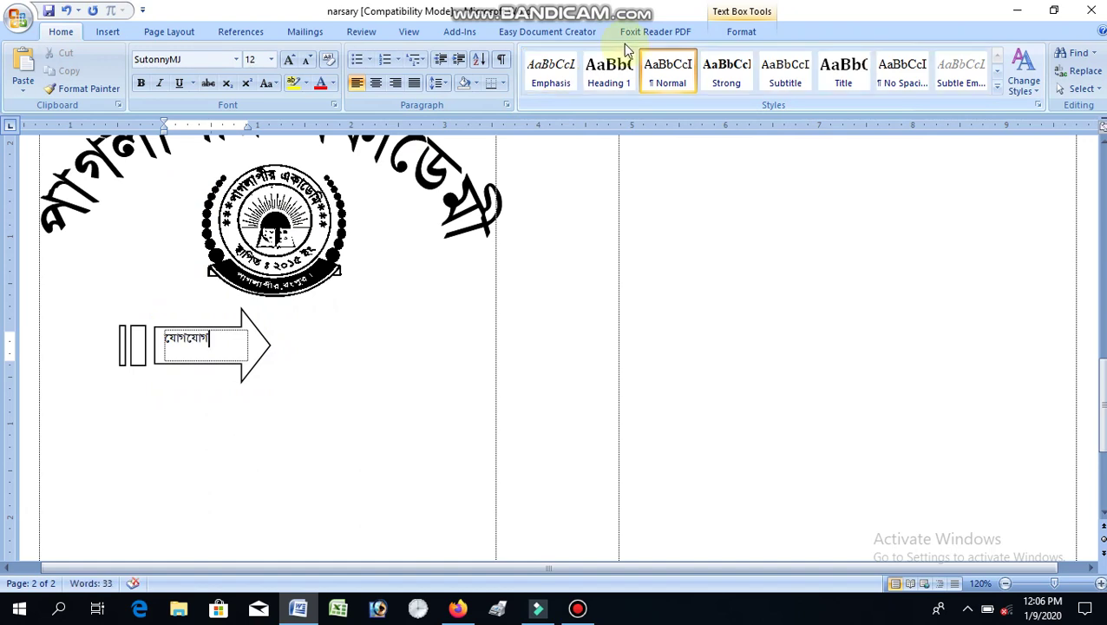
key(ctrl+s)
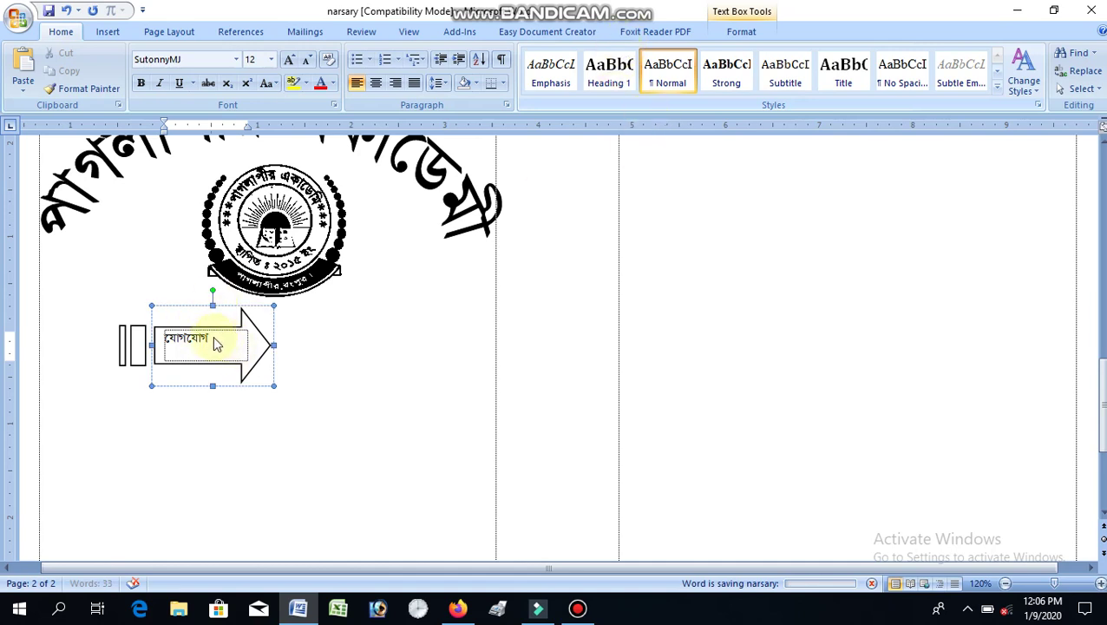
- Select the word যোগাযোগ in the arrow and enlarge it two steps with Ctrl+]
click(336, 414)
double_click(178, 340)
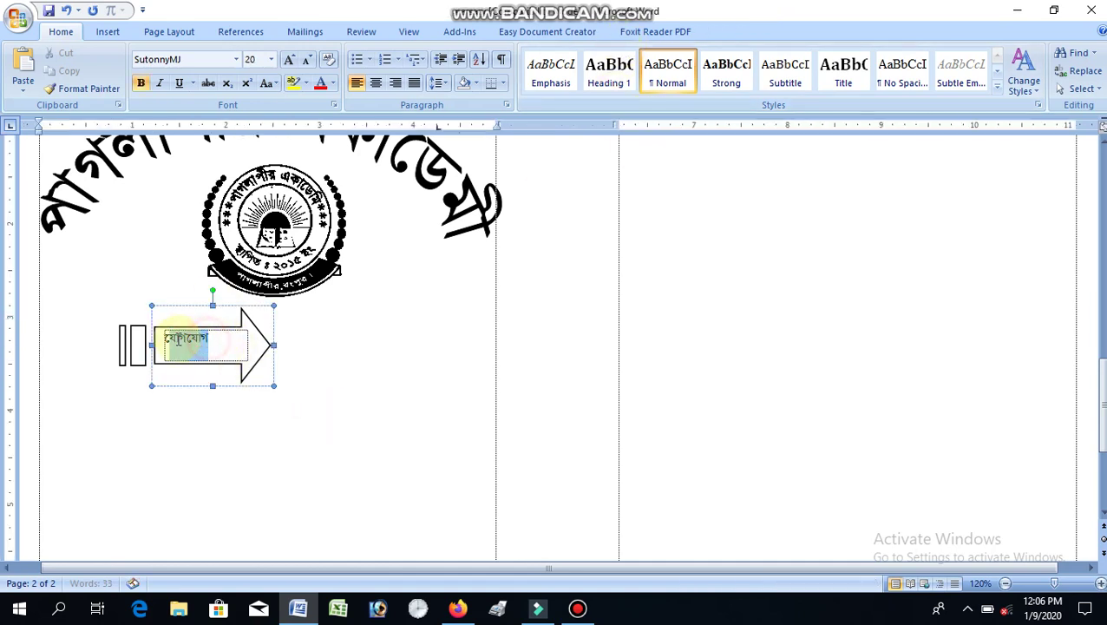
drag(178, 340, 156, 344)
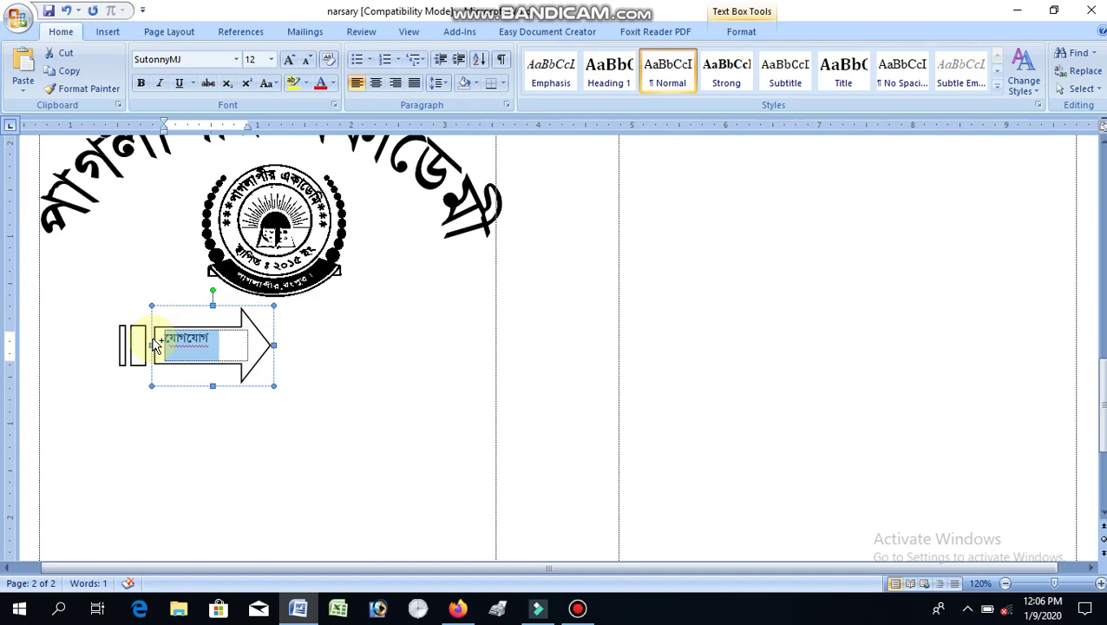
key(ctrl+bracketright)
key(ctrl+bracketright)
key(ctrl+bracketright)
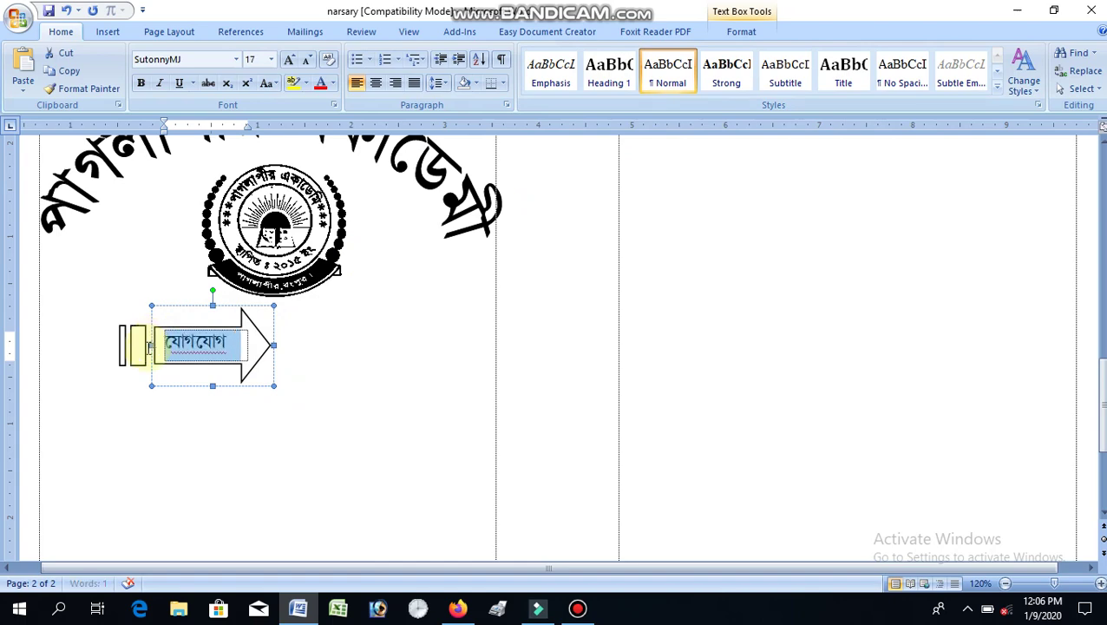
key(ctrl+bracketright)
key(ctrl+bracketright)
key(ctrl+bracketright)
click(380, 358)
scroll(440, 342, up, 5)
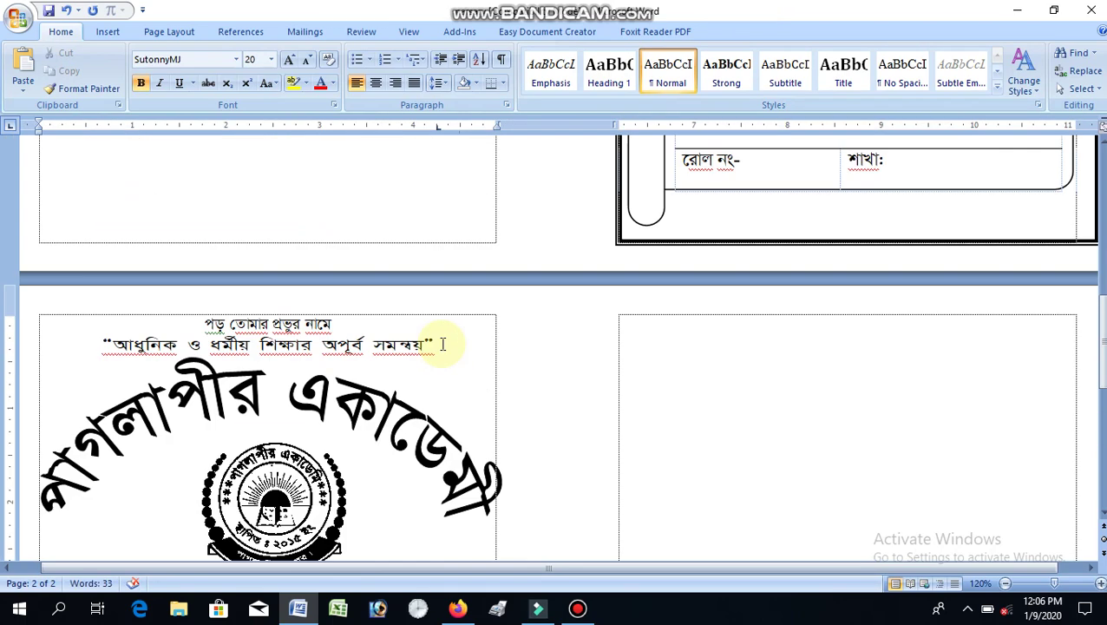
scroll(443, 345, down, 10)
scroll(443, 345, down, 2)
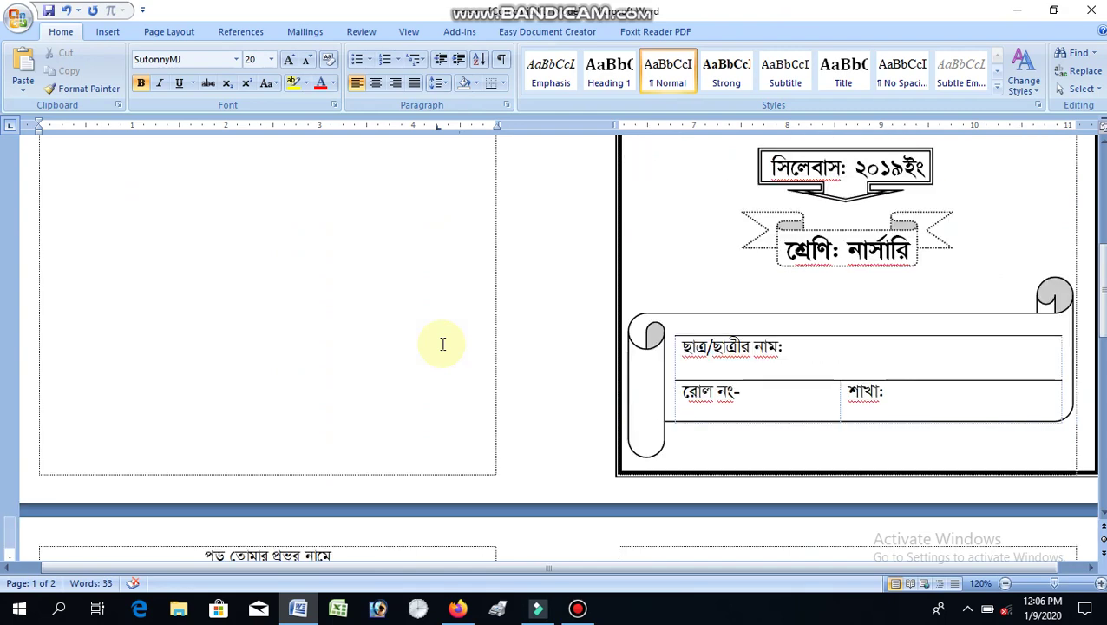
scroll(440, 344, down, 4)
scroll(443, 343, down, 2)
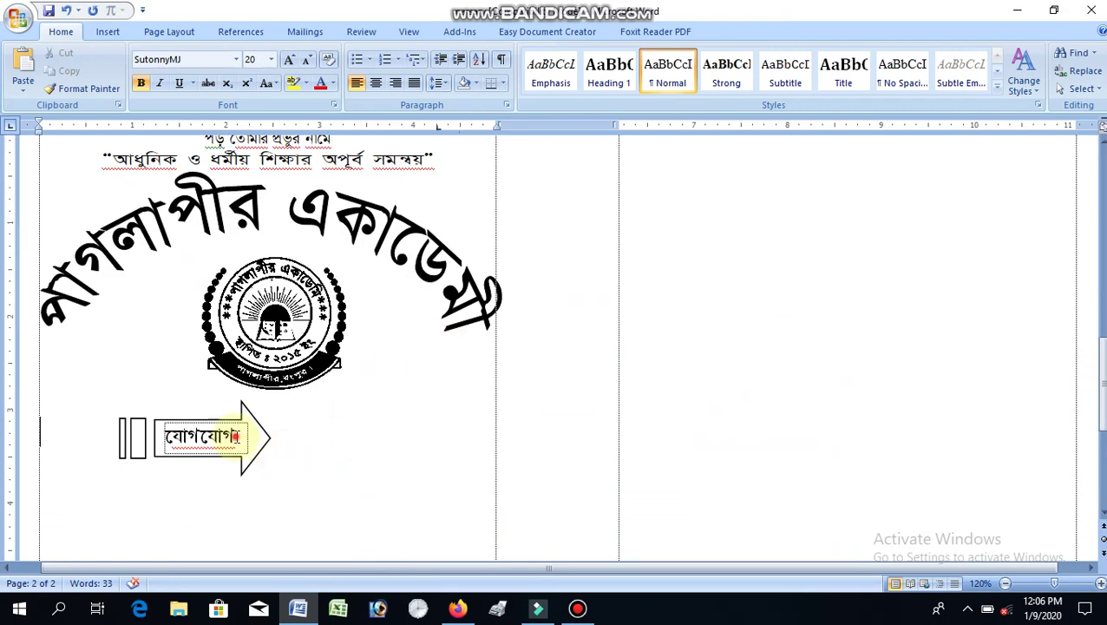
- Make যোগাযোগ bold, then select the small double-bar shape beside the arrow
double_click(236, 435)
key(ctrl+b)
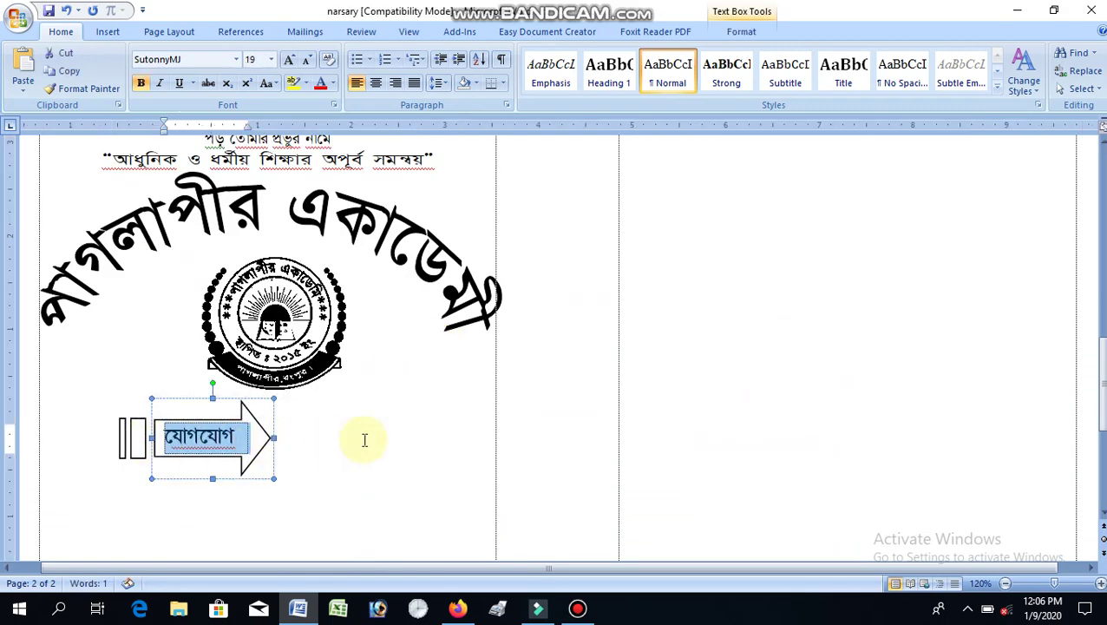
click(326, 405)
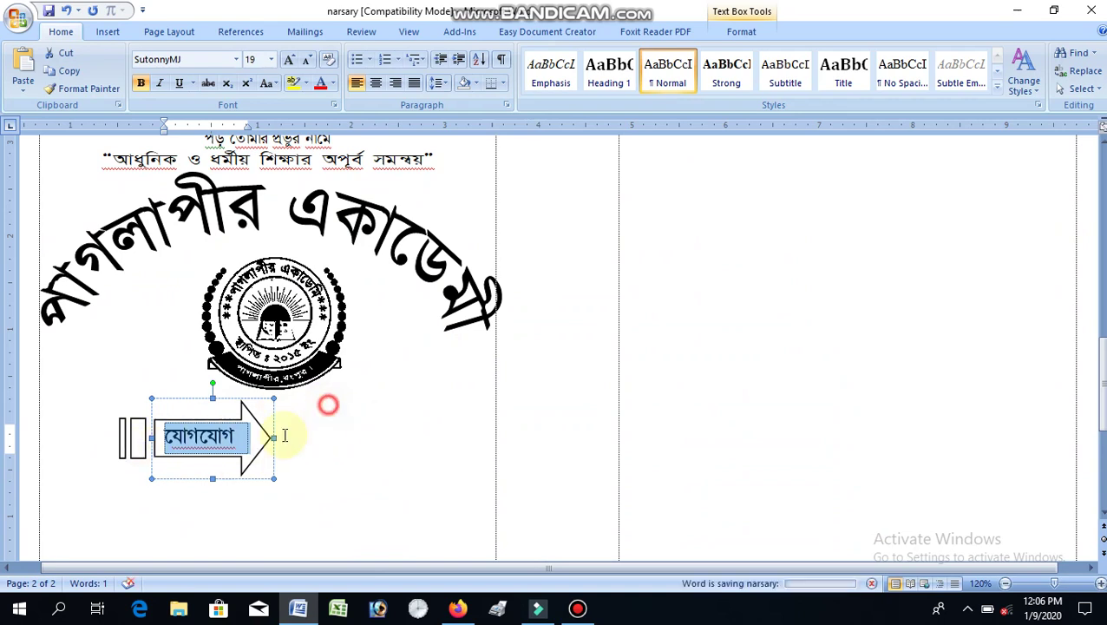
click(125, 434)
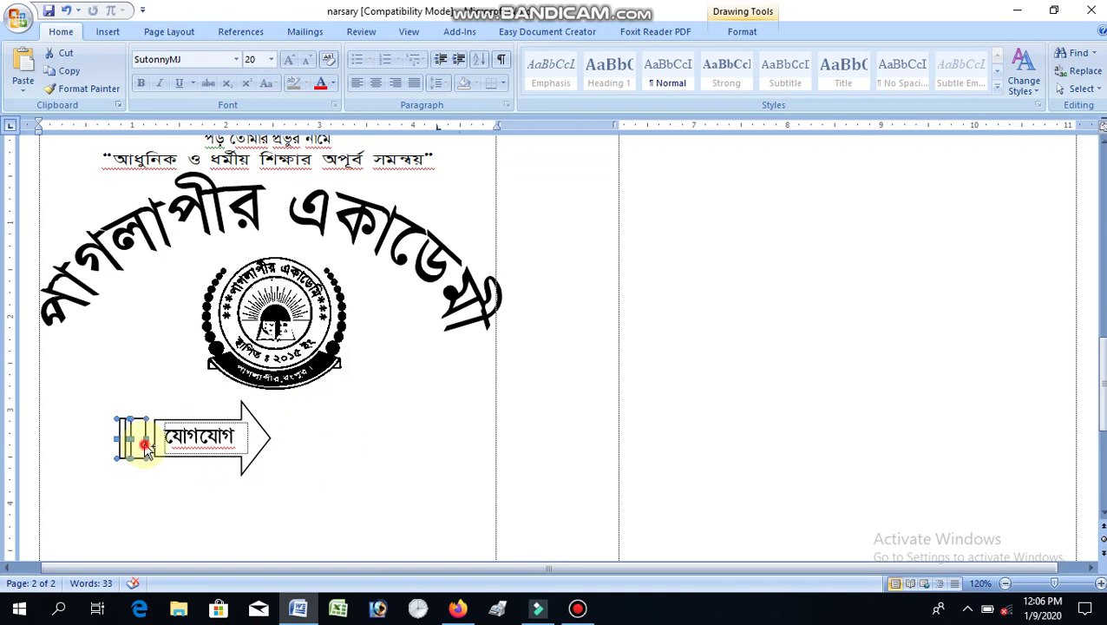
- Select the double-bar shape and the arrow together and group them
click(145, 447)
shift+click(200, 422)
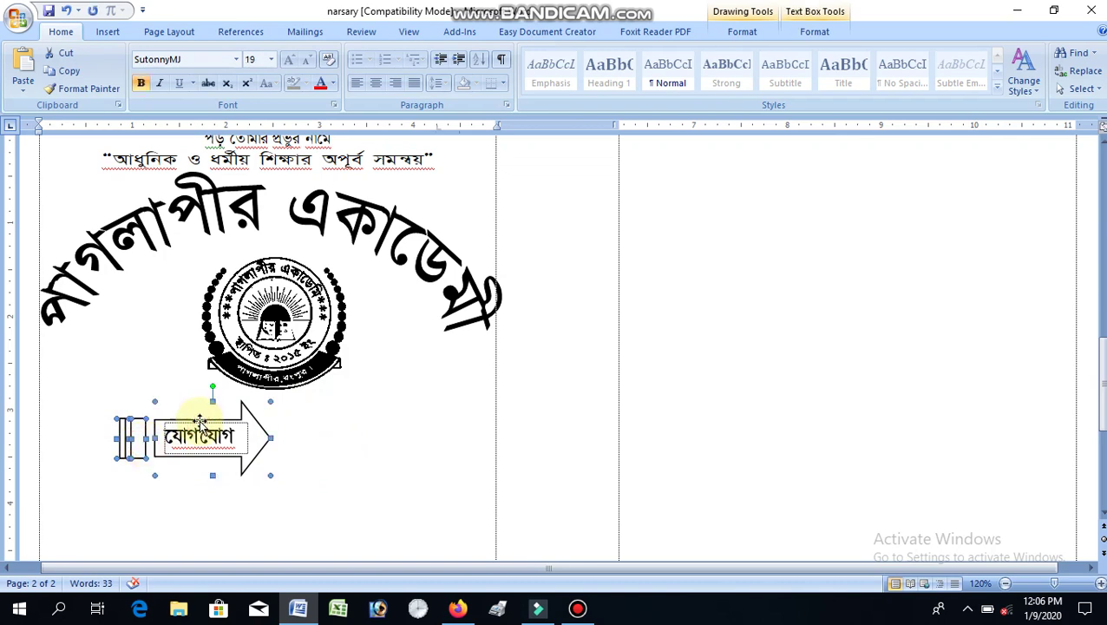
right_click(200, 422)
mouse_move(249, 487)
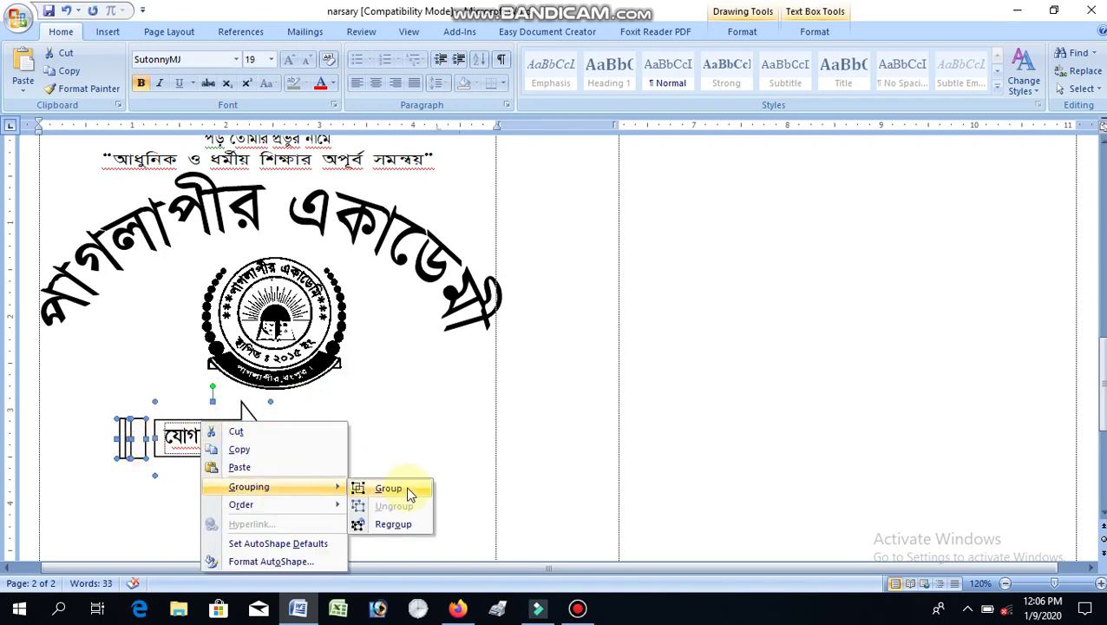
click(411, 491)
click(413, 426)
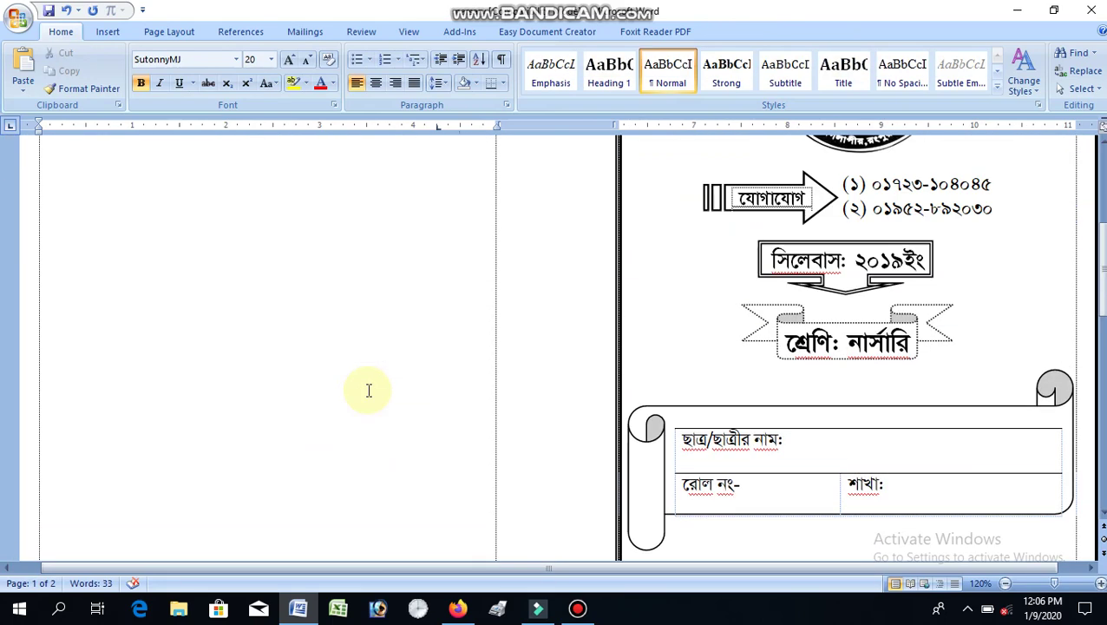
- Start a new empty paragraph below the grouped shapes and open the Shapes gallery
scroll(417, 408, down, 4)
scroll(174, 263, down, 4)
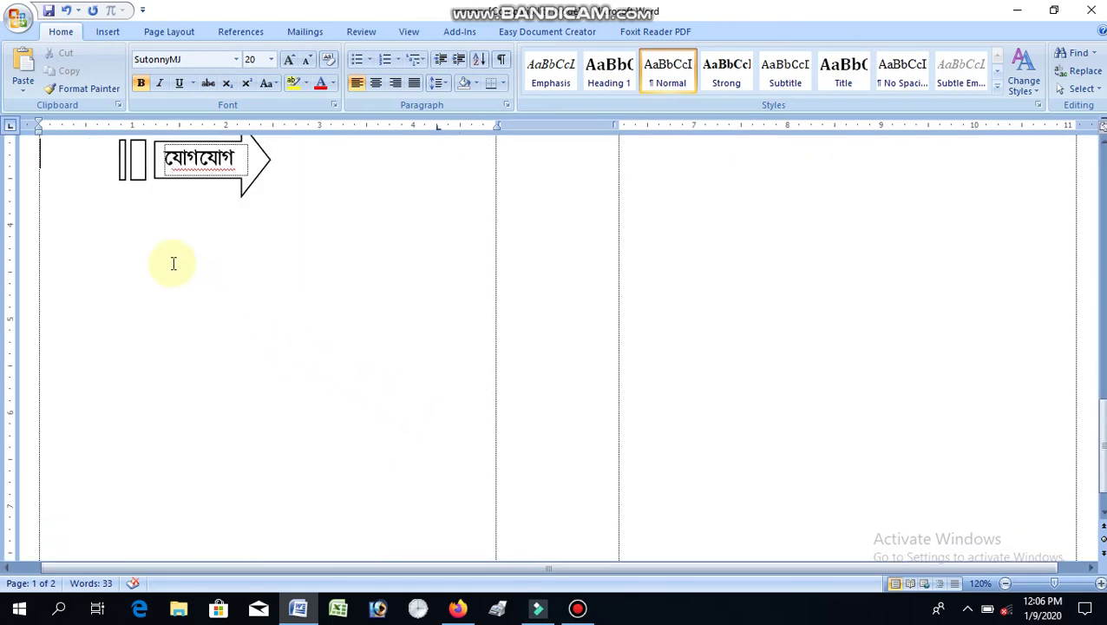
key(Return)
scroll(556, 348, up, 2)
scroll(555, 347, up, 3)
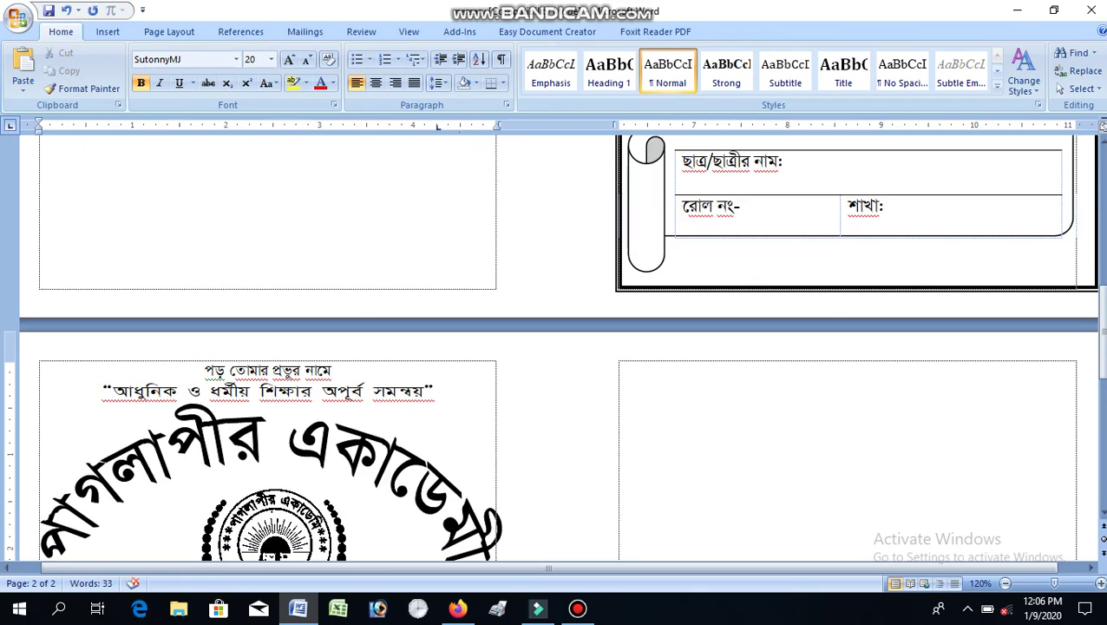
scroll(555, 347, up, 4)
scroll(556, 348, down, 3)
scroll(555, 347, down, 3)
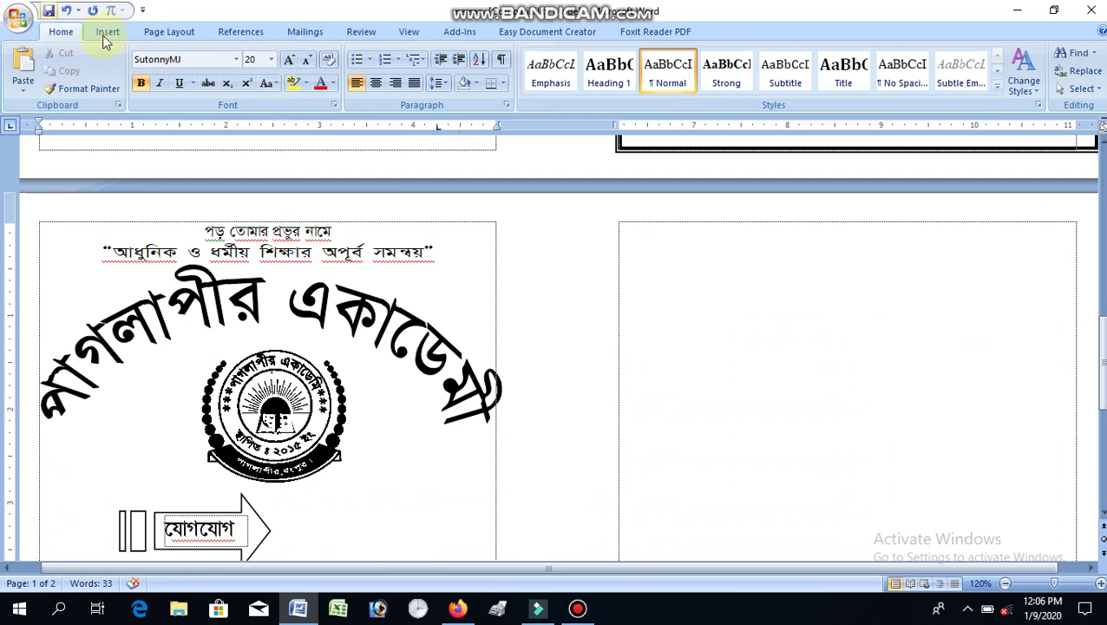
click(105, 33)
click(245, 68)
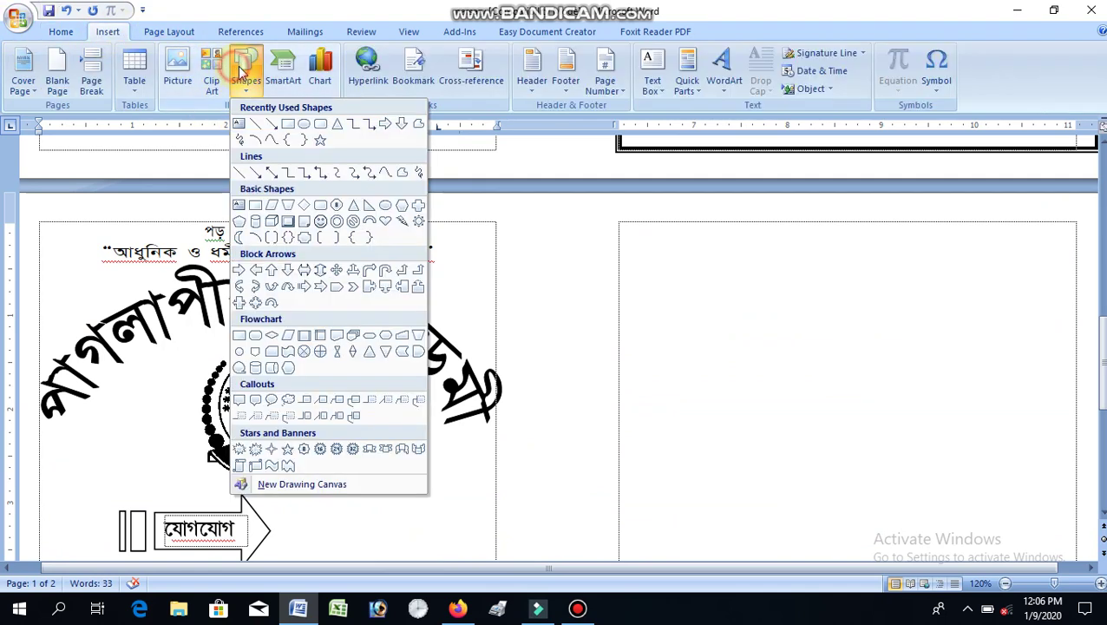
- Draw a ribbon banner from Stars and Banners below the contact arrow
click(370, 452)
scroll(556, 425, up, 5)
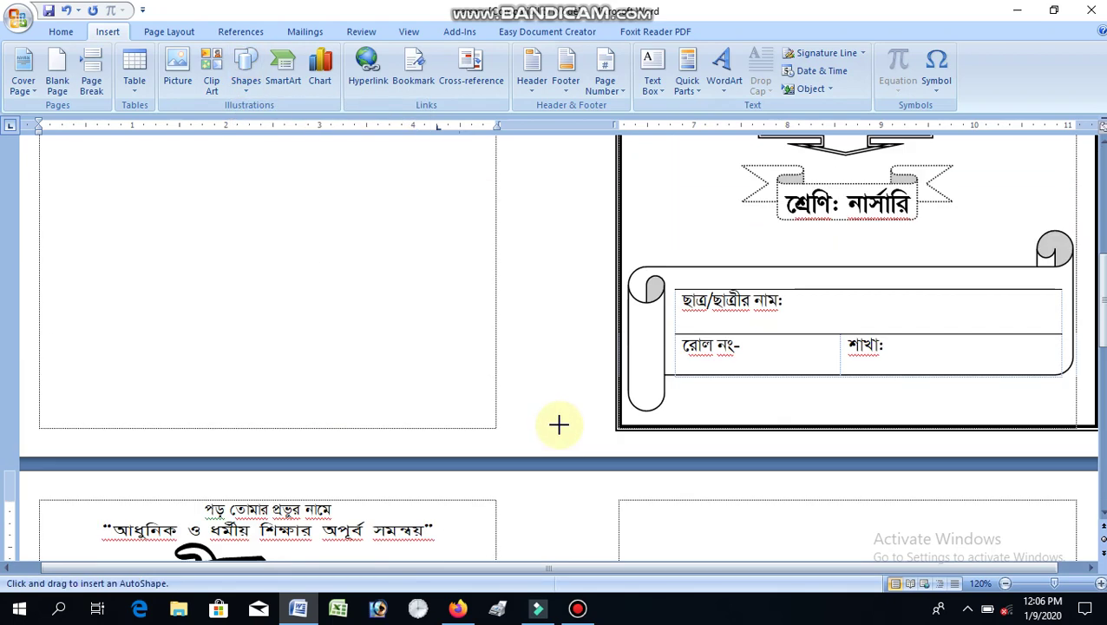
scroll(559, 422, up, 3)
scroll(267, 388, down, 5)
scroll(265, 389, down, 10)
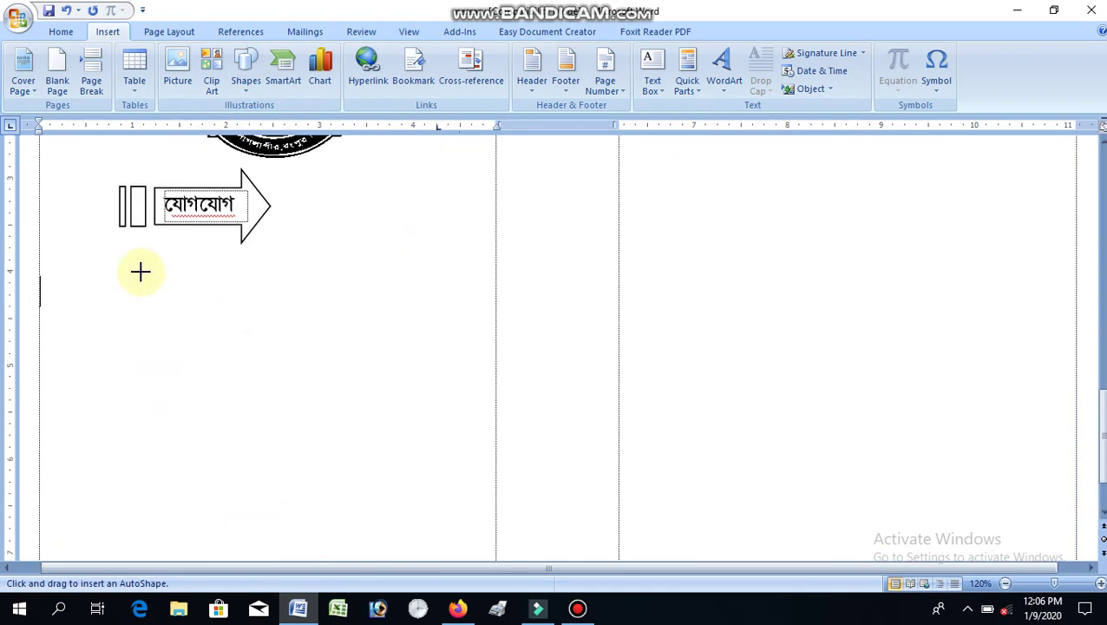
drag(141, 271, 438, 340)
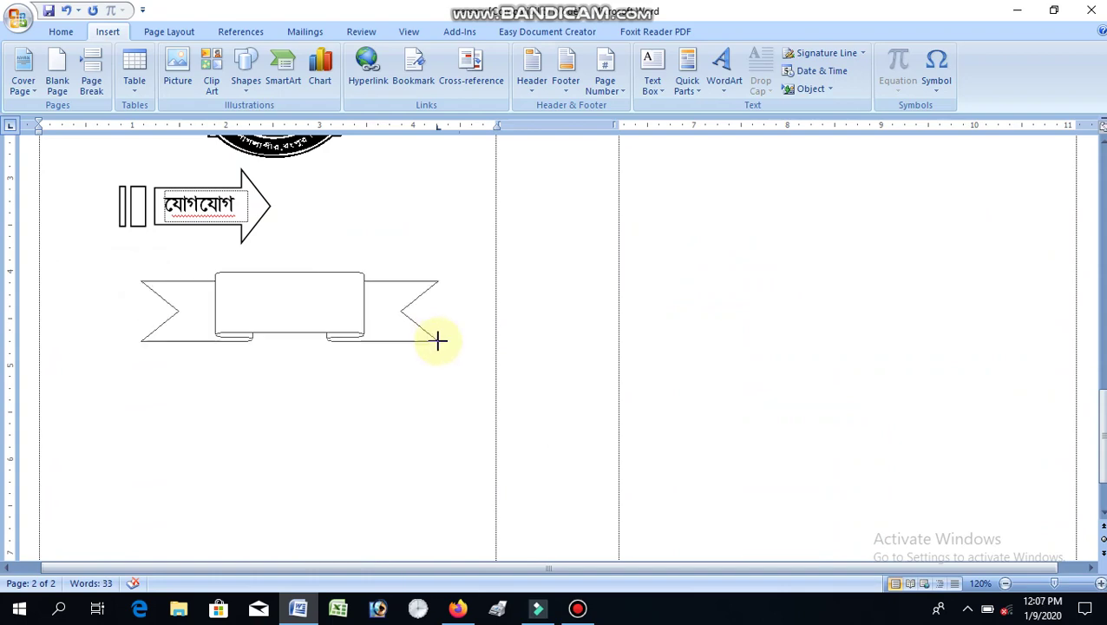
drag(438, 340, 440, 323)
scroll(494, 309, up, 3)
scroll(500, 312, up, 5)
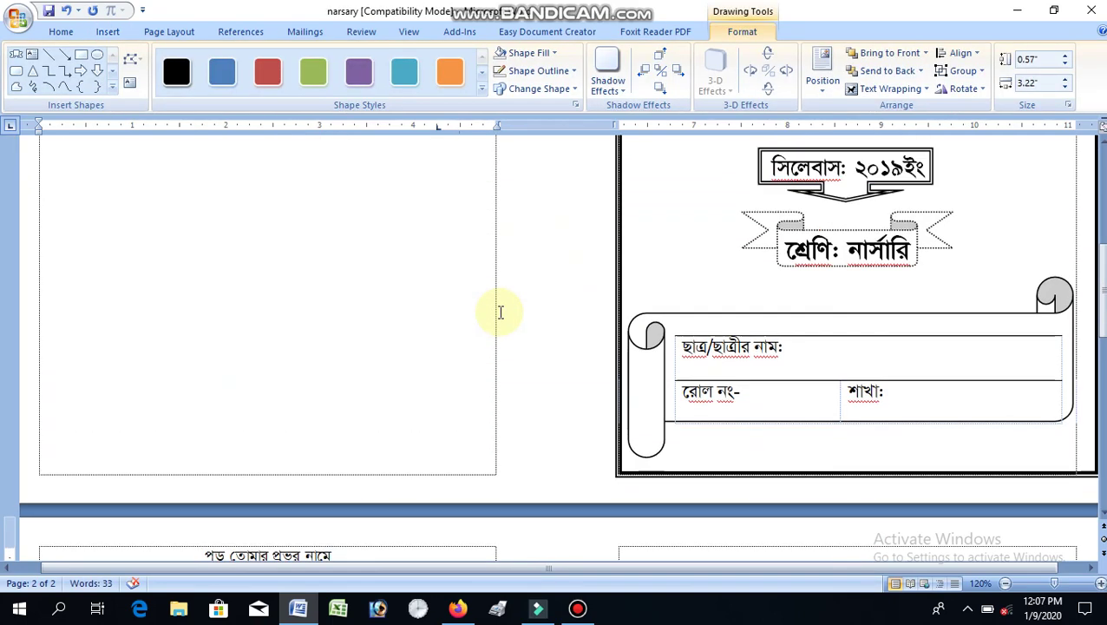
scroll(502, 313, down, 5)
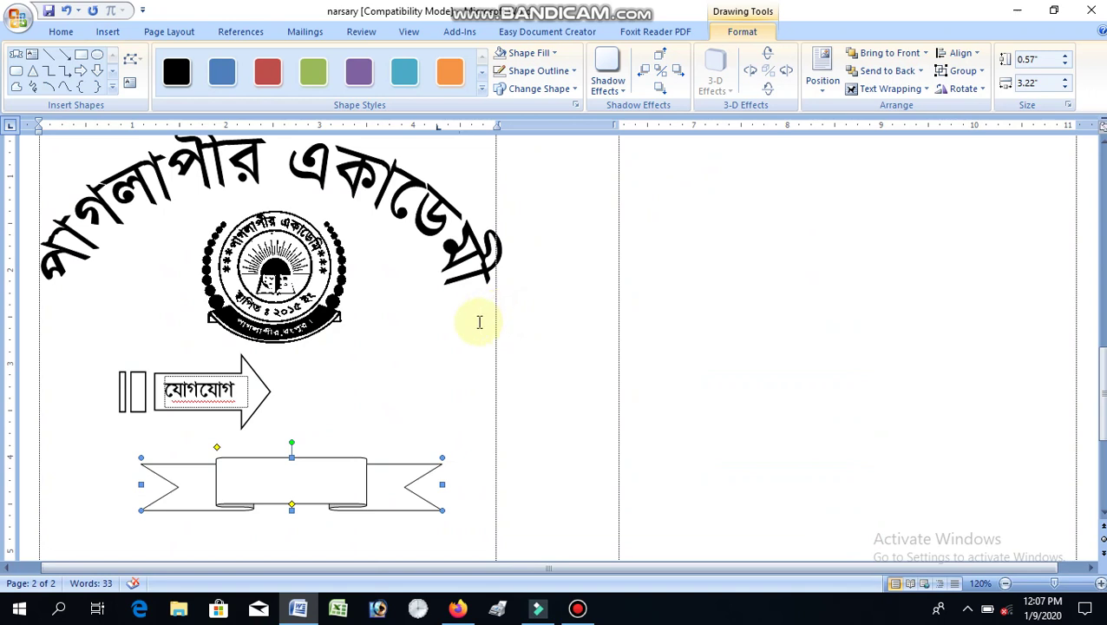
scroll(480, 322, down, 2)
- Give the banner a dashed outline and a drop shadow
click(577, 72)
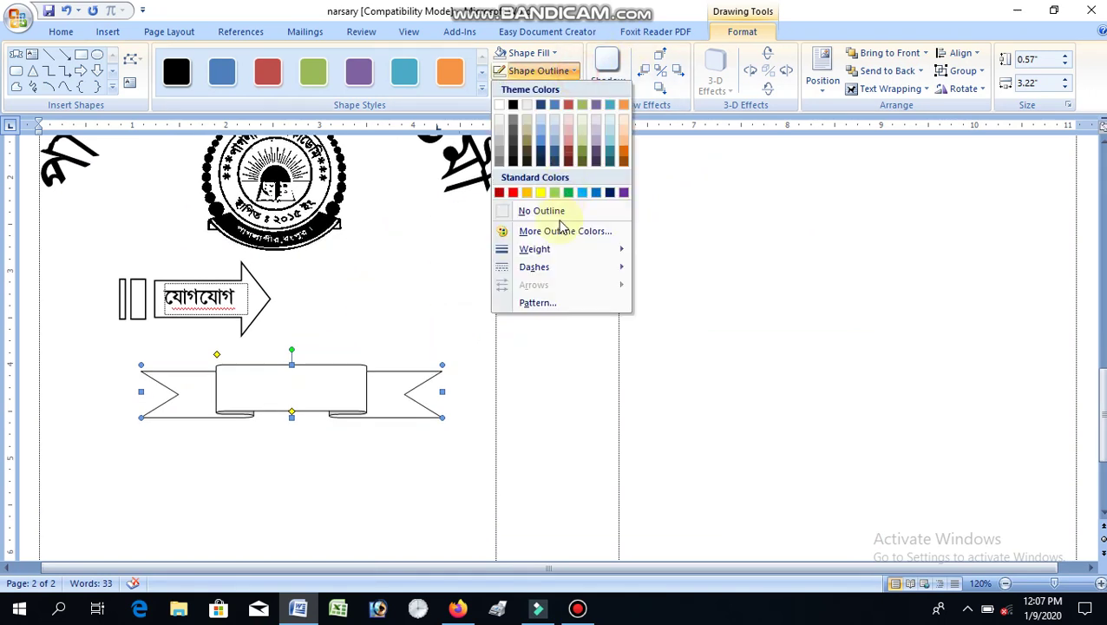
mouse_move(534, 267)
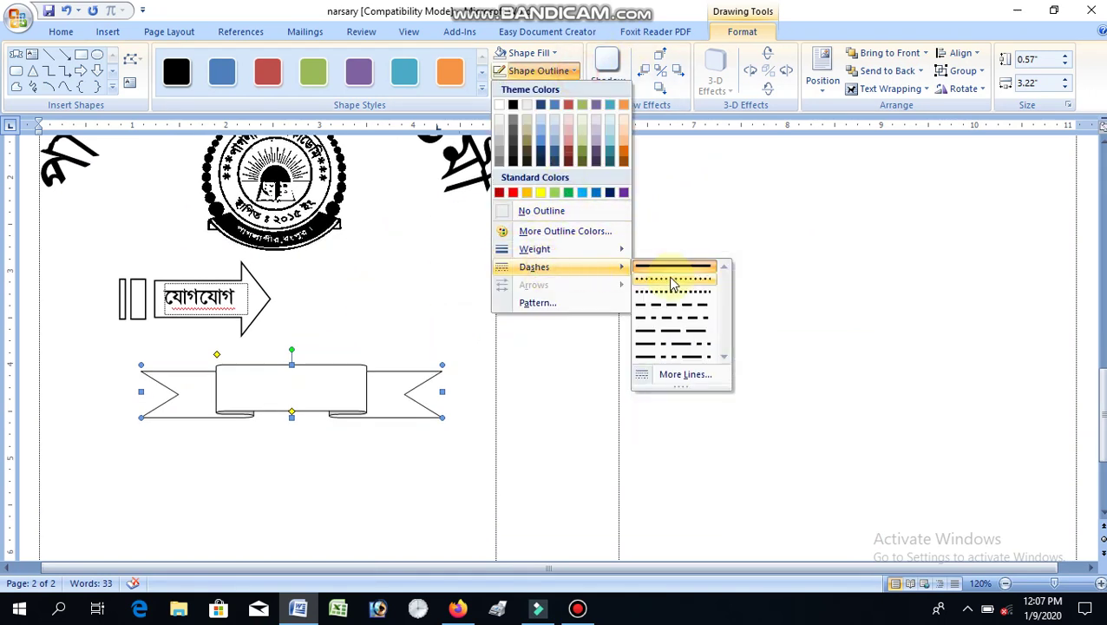
click(667, 280)
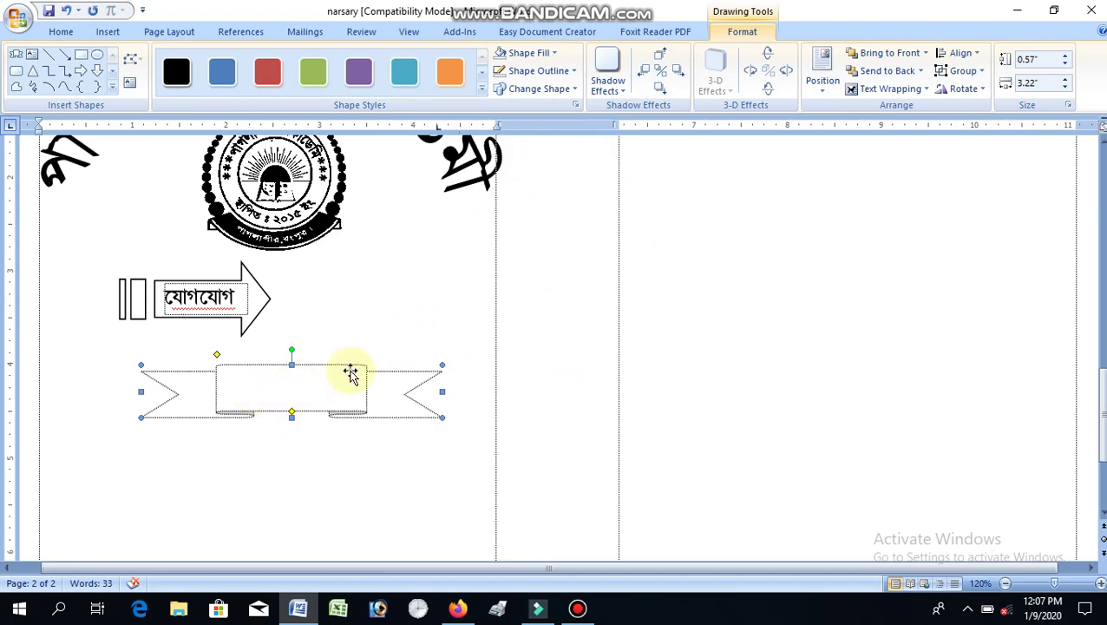
scroll(470, 329, up, 5)
scroll(468, 332, up, 3)
scroll(468, 332, down, 5)
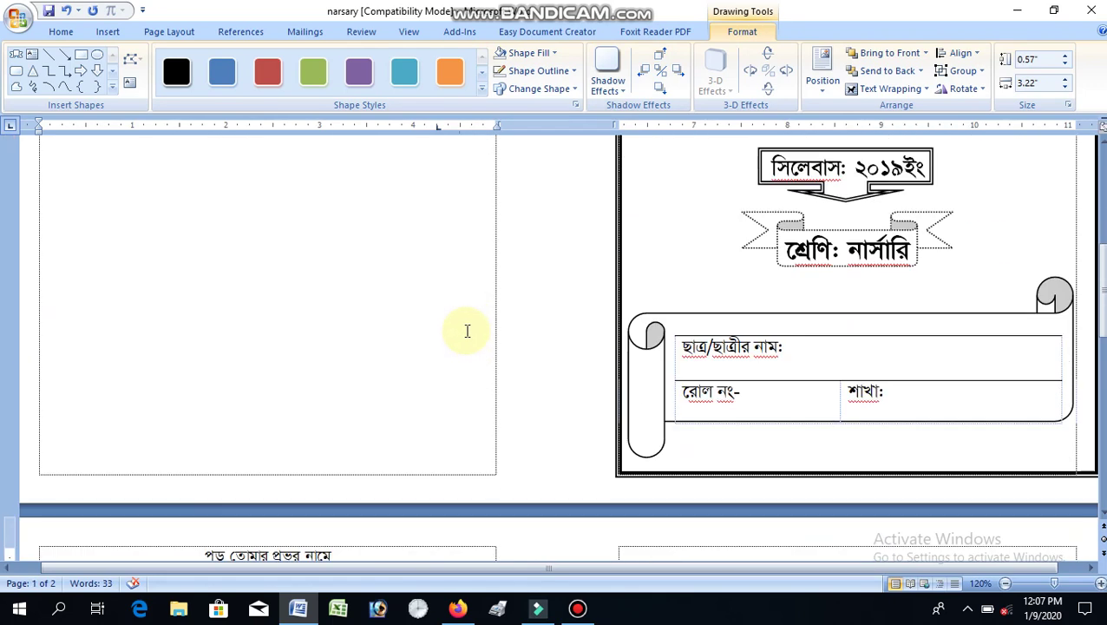
scroll(466, 327, down, 5)
scroll(435, 376, down, 6)
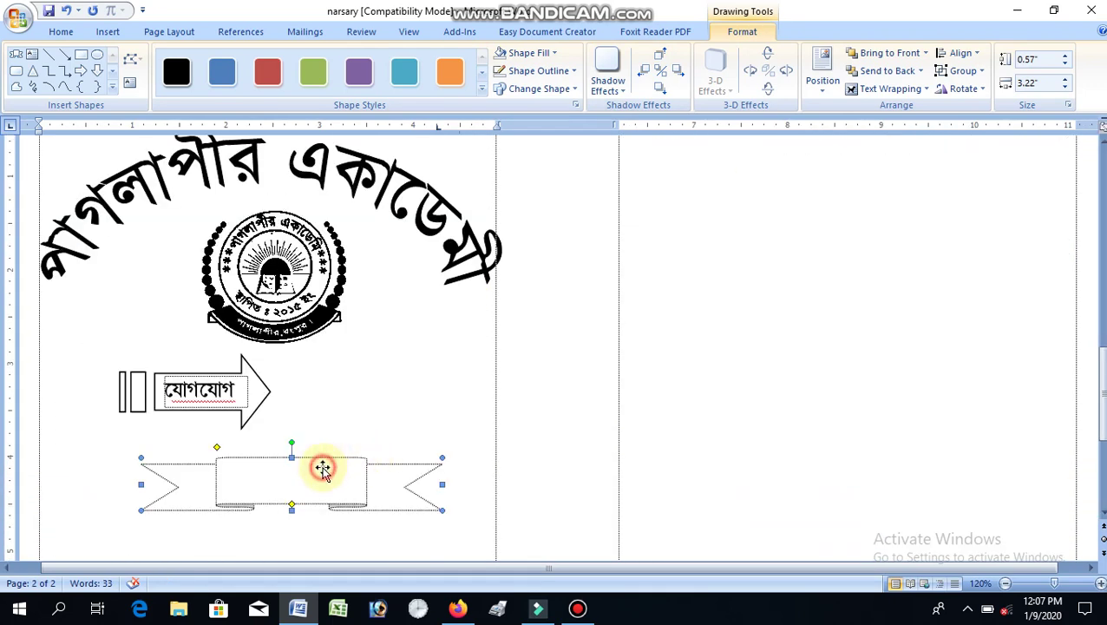
click(606, 80)
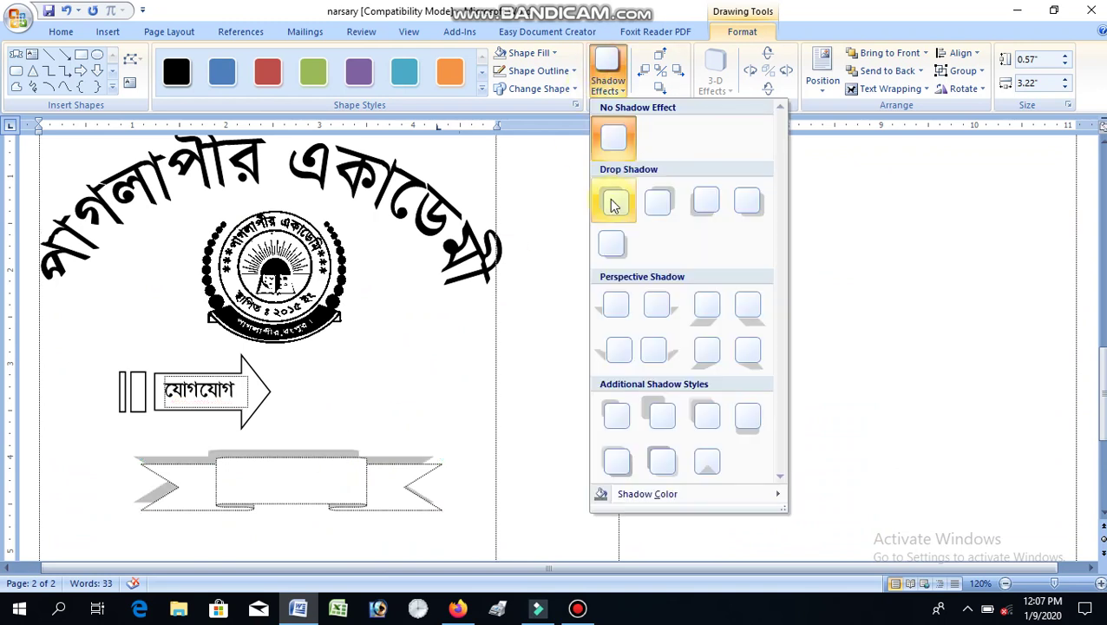
click(612, 244)
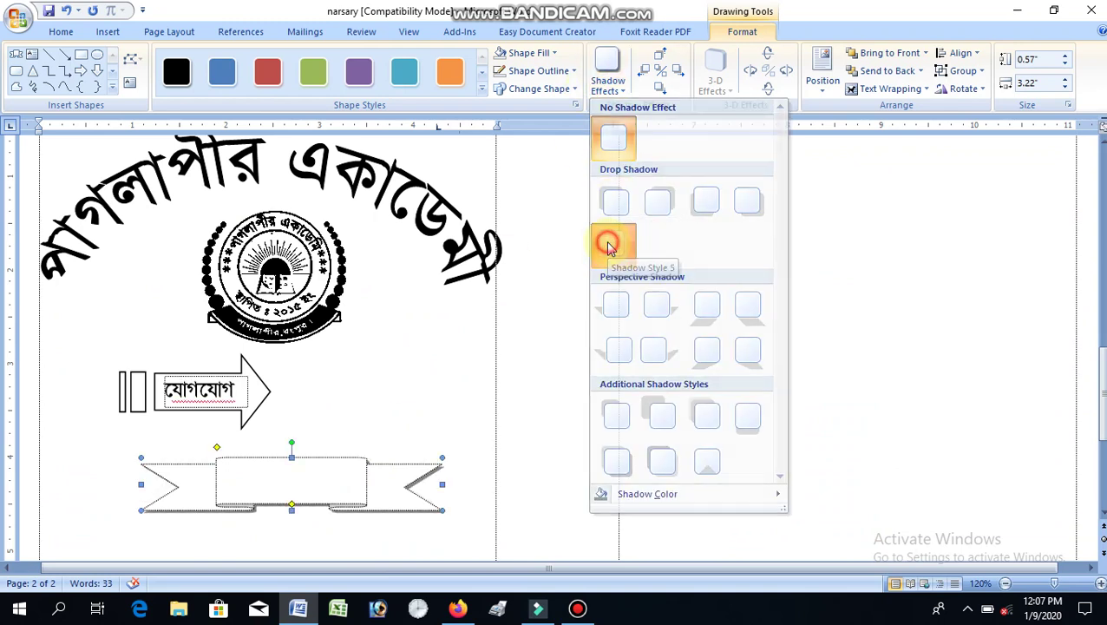
right_click(315, 483)
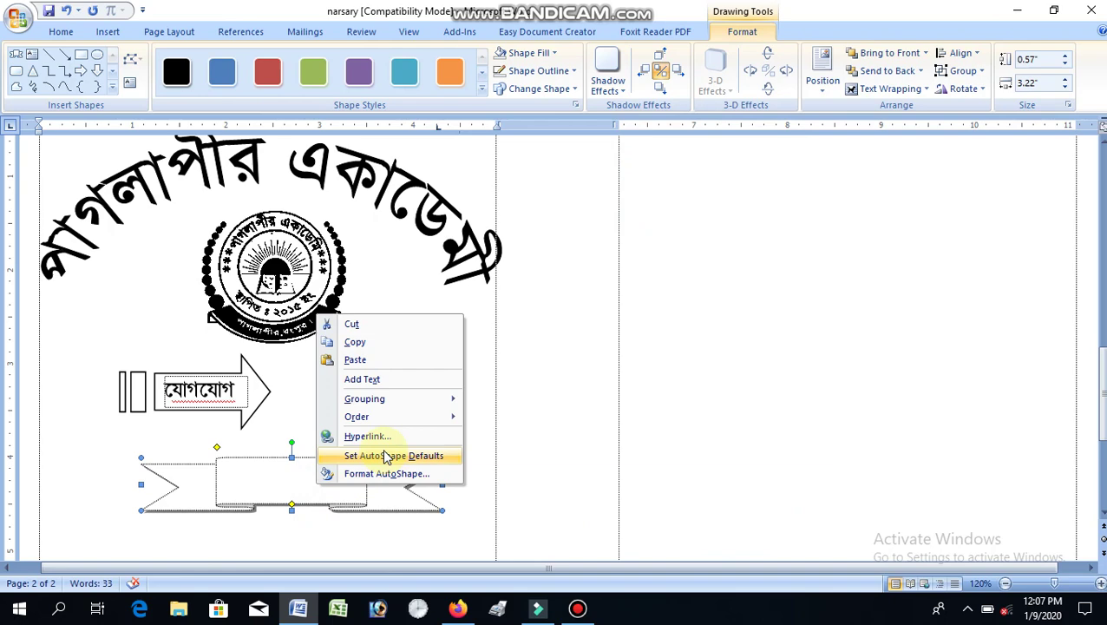
- Add a text area inside the class banner, set its font to SutonnyMJ, and start typing
click(371, 379)
click(279, 386)
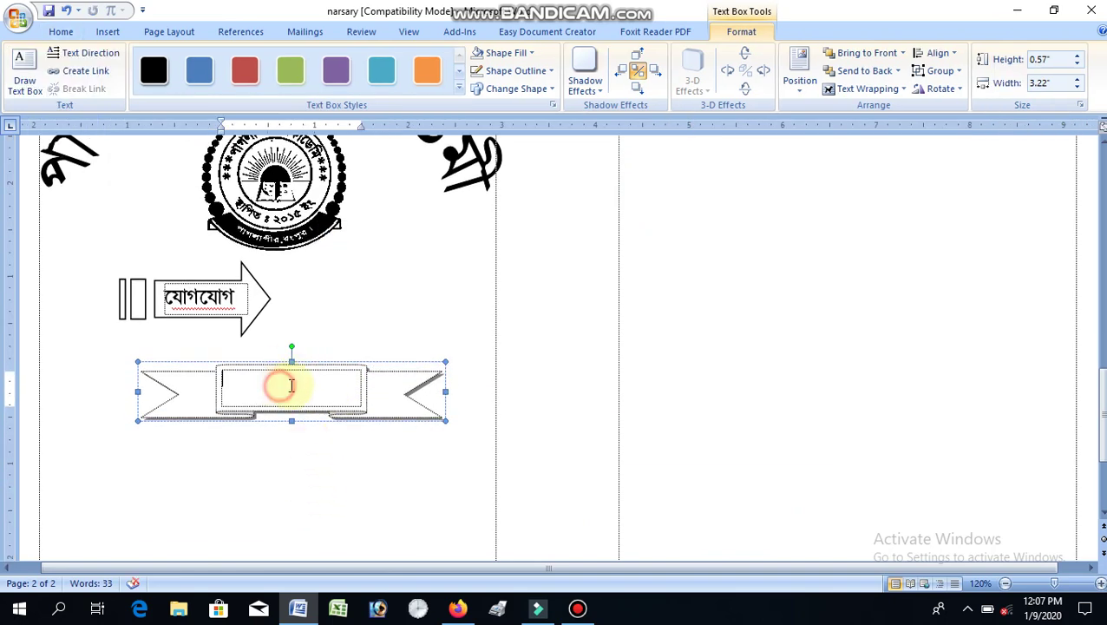
scroll(370, 339, up, 3)
scroll(366, 339, up, 3)
scroll(366, 339, down, 3)
scroll(364, 346, down, 3)
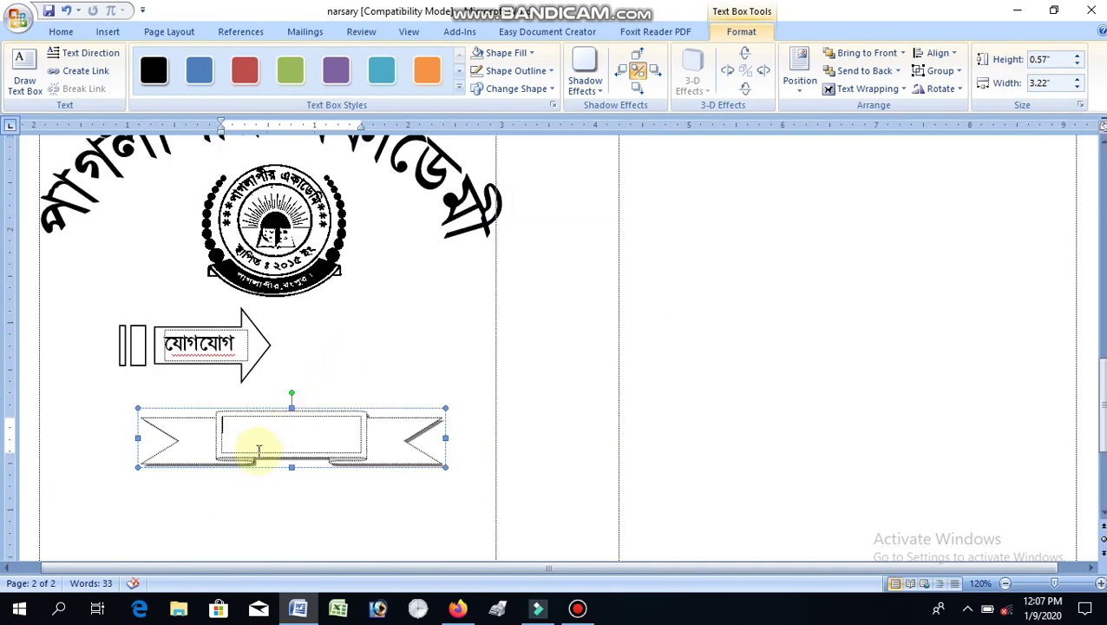
click(59, 31)
key(ctrl+alt+b)
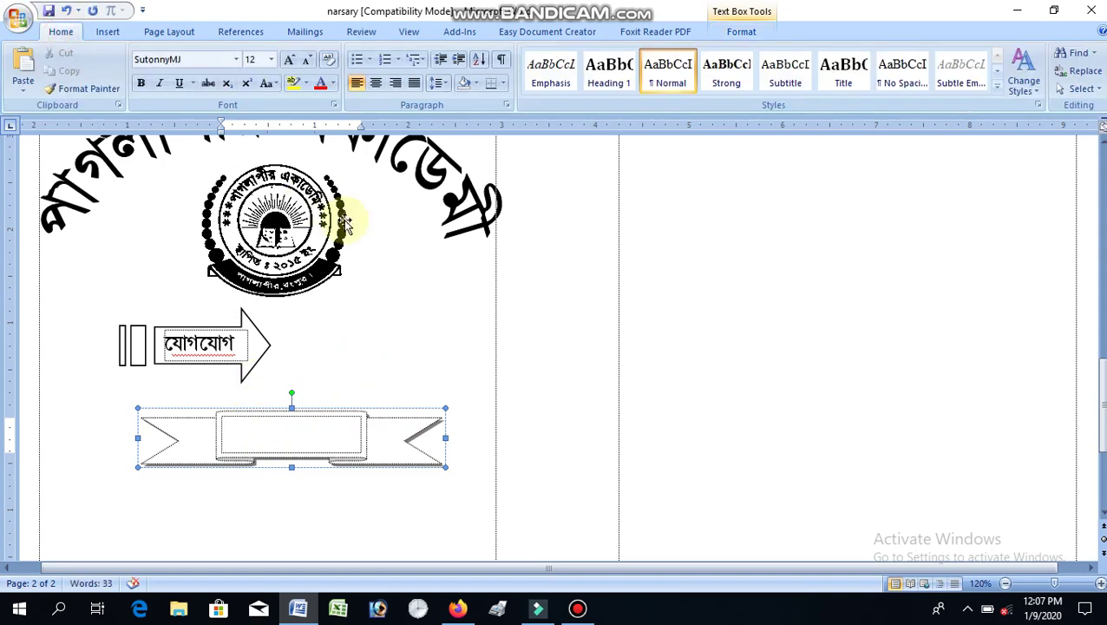
text(c)
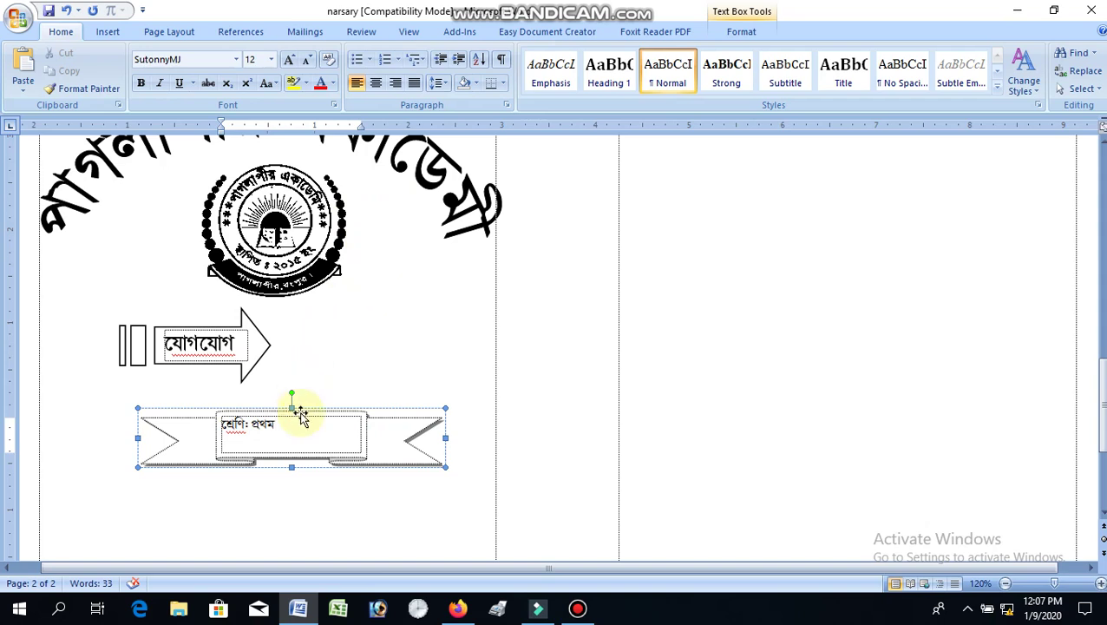
- Enlarge the শ্রেণি: প্রথম banner text to 26 pt, make it bold, and save the document
drag(279, 423, 200, 440)
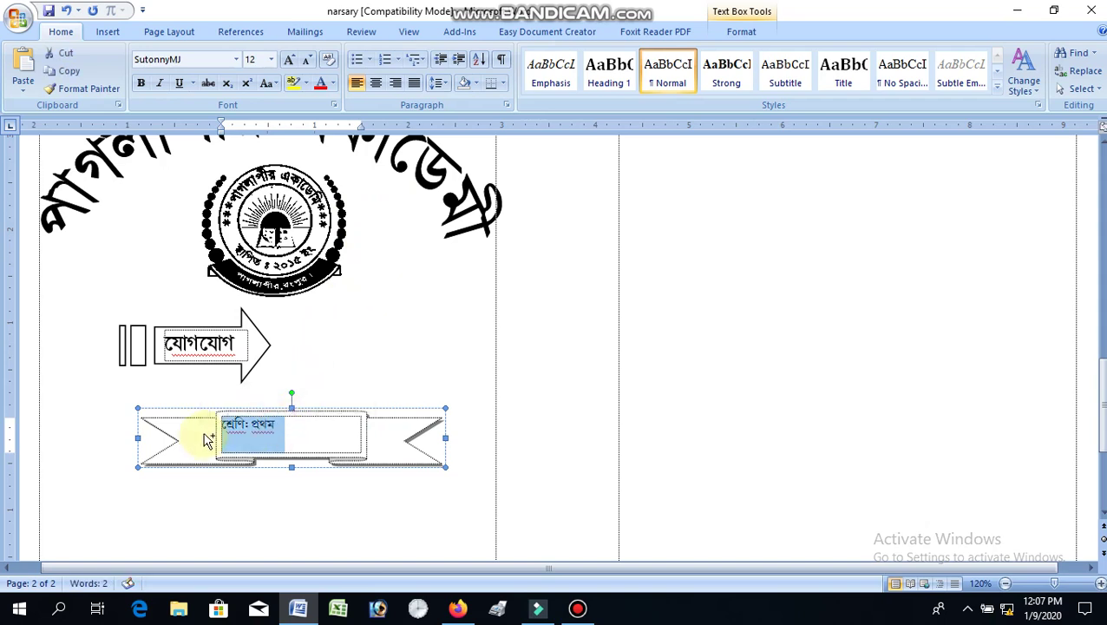
key(ctrl+bracketright)
key(ctrl+bracketright)
key(ctrl+bracketright)
key(ctrl+bracketright)
key(ctrl+bracketright)
key(ctrl+bracketright)
key(ctrl+bracketright)
key(ctrl+bracketright)
key(ctrl+bracketright)
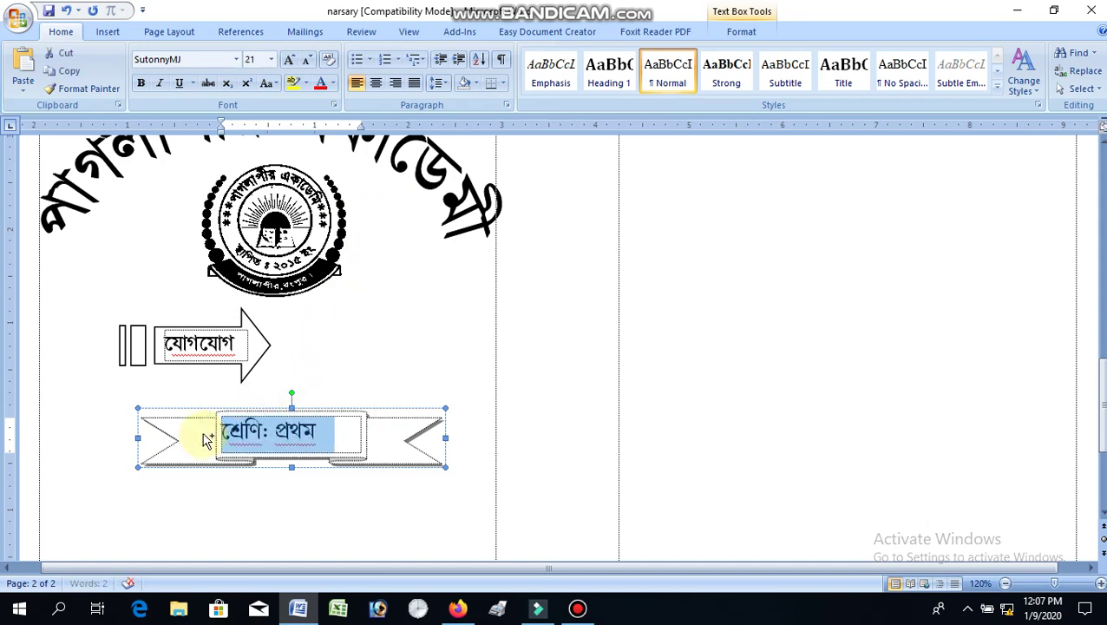
key(ctrl+bracketright)
key(ctrl+bracketright)
key(ctrl+bracketright)
key(ctrl+bracketright)
key(ctrl+bracketright)
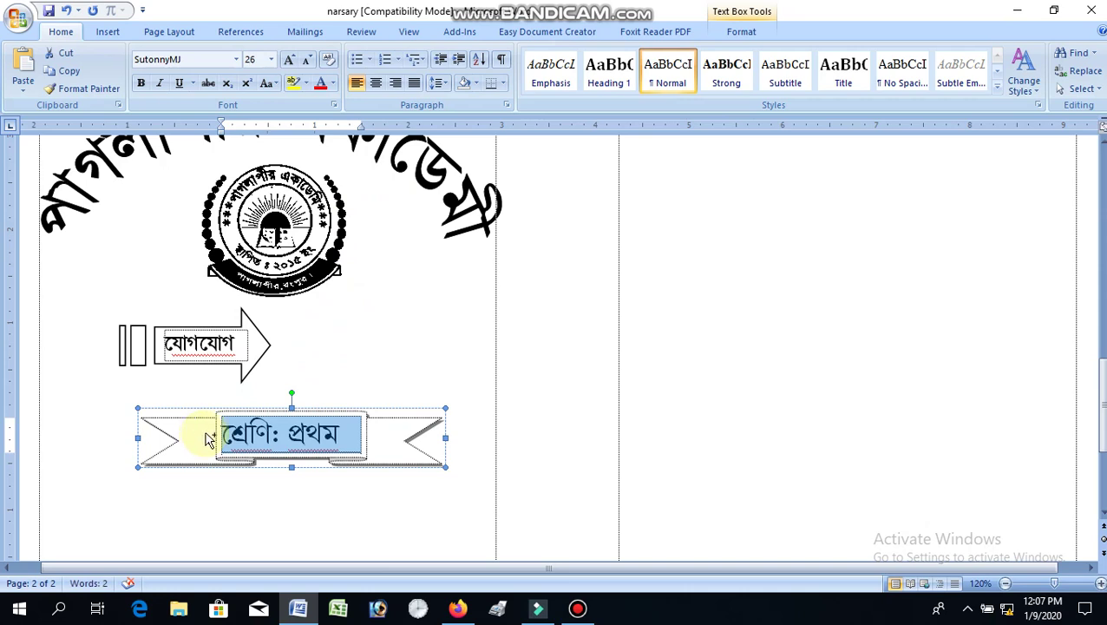
key(ctrl+b)
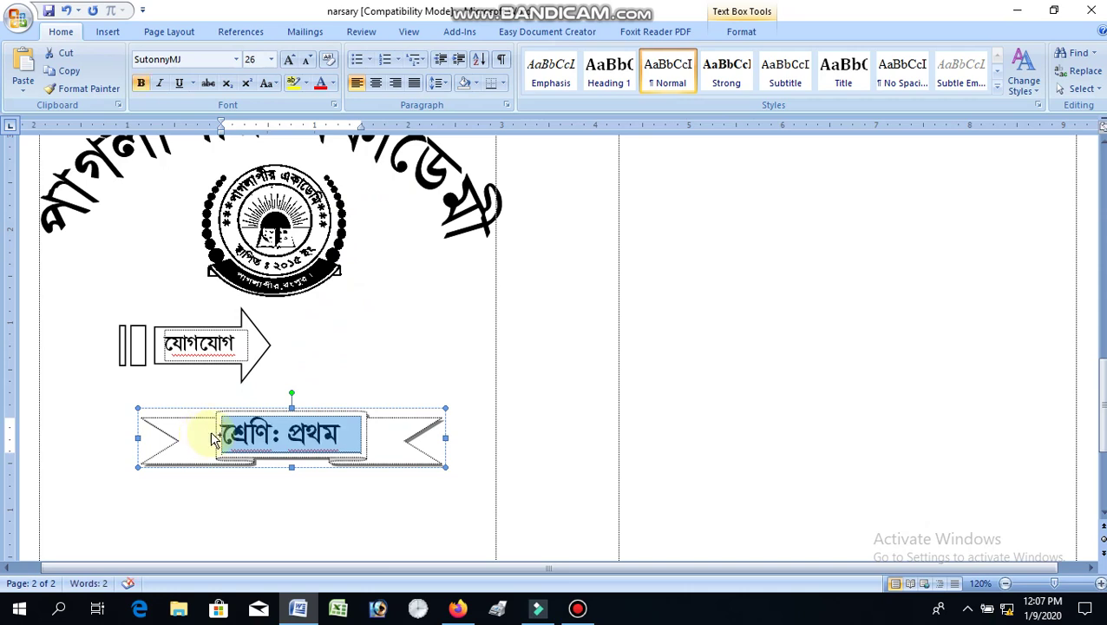
key(ctrl+s)
- Compare with the reference cover, then deselect the banner and place the insertion point in the empty page area
click(434, 323)
click(381, 443)
scroll(660, 256, up, 5)
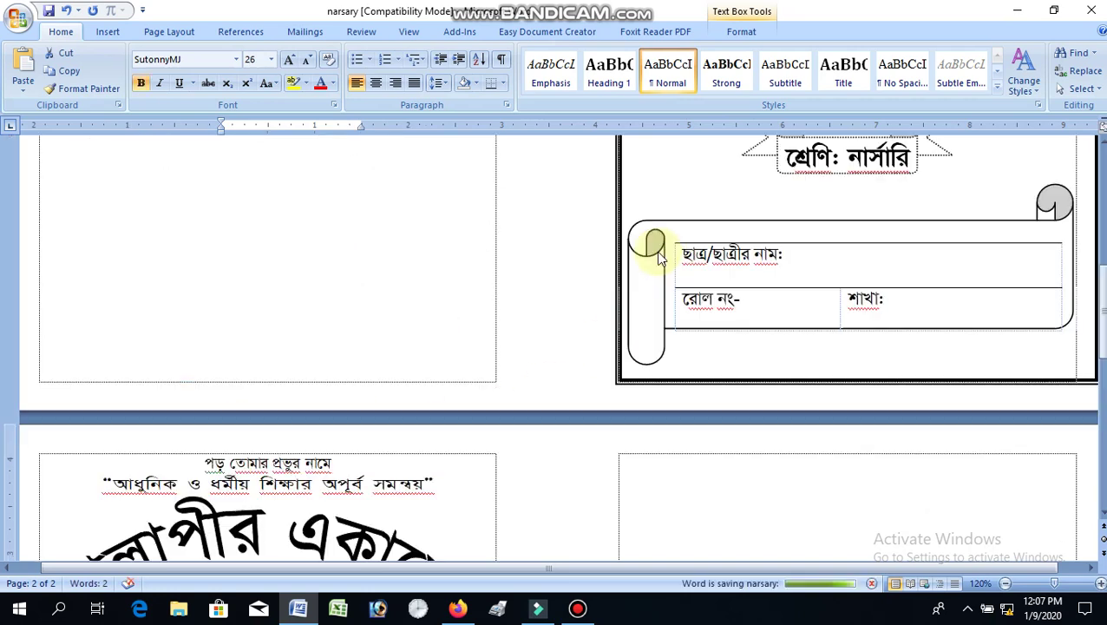
scroll(659, 256, down, 9)
scroll(659, 247, up, 5)
scroll(659, 243, up, 5)
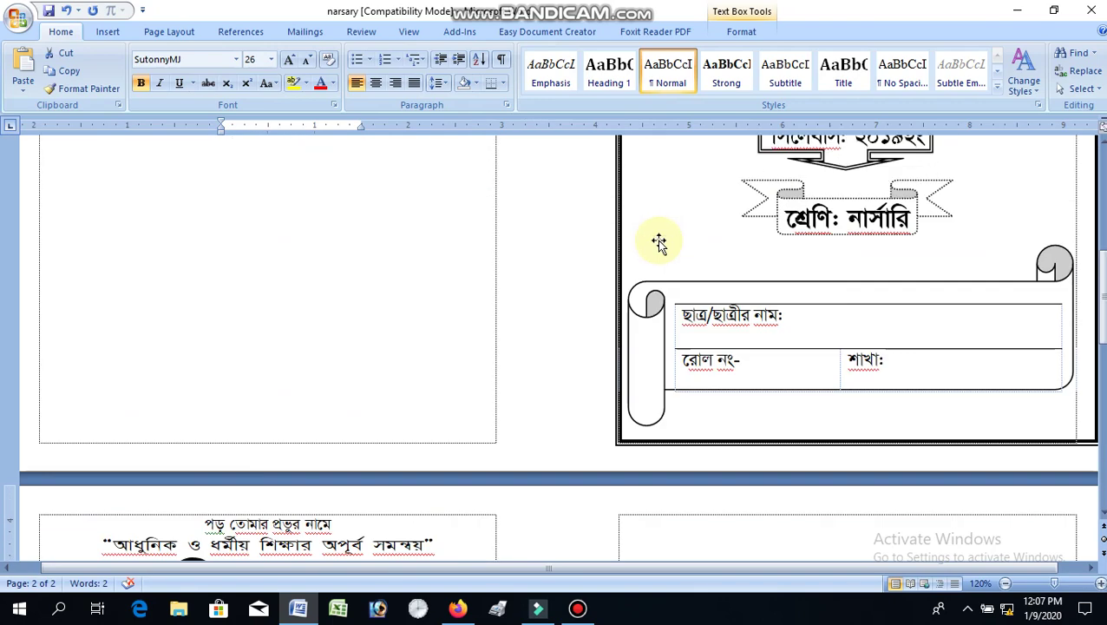
scroll(659, 245, down, 5)
scroll(656, 241, down, 5)
scroll(660, 247, up, 3)
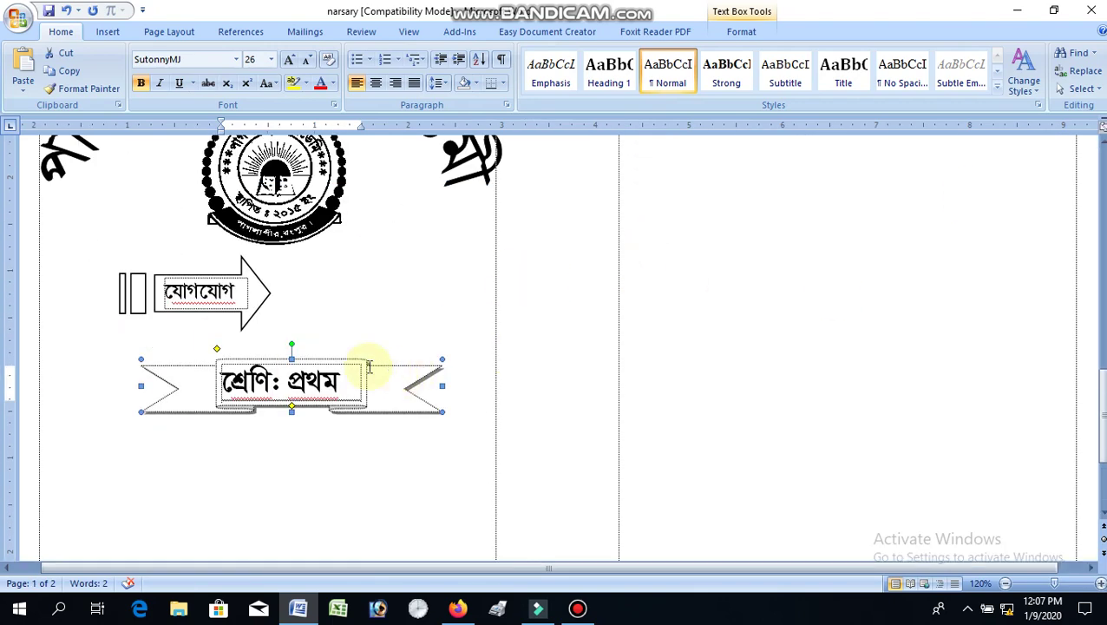
scroll(574, 390, down, 5)
scroll(570, 392, down, 5)
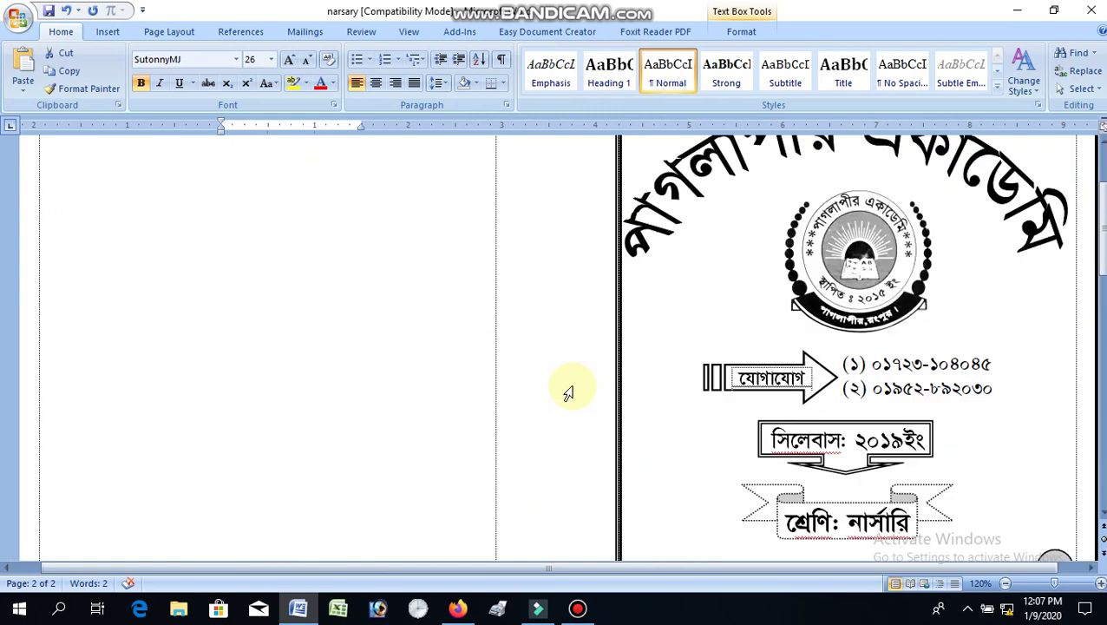
scroll(568, 390, down, 5)
scroll(566, 387, down, 5)
scroll(571, 390, down, 4)
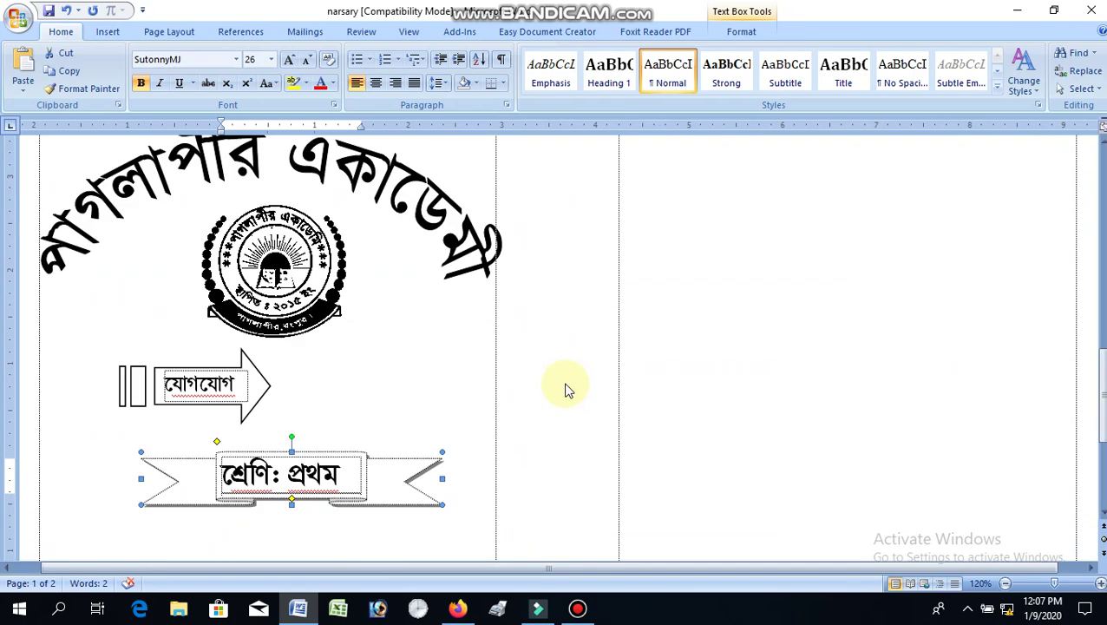
click(383, 456)
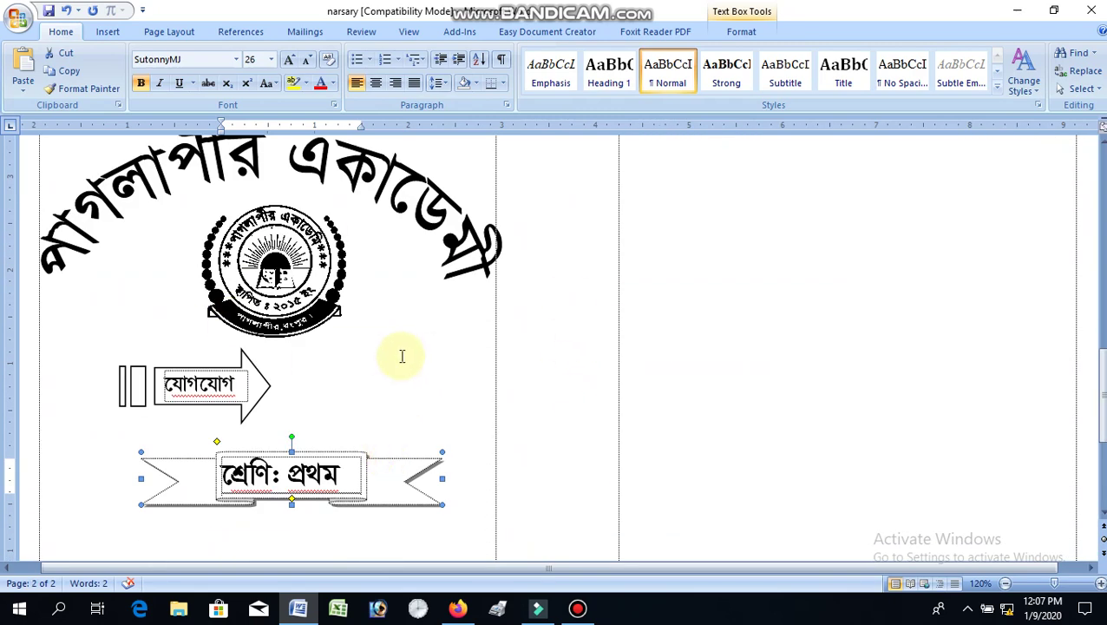
click(349, 395)
click(289, 364)
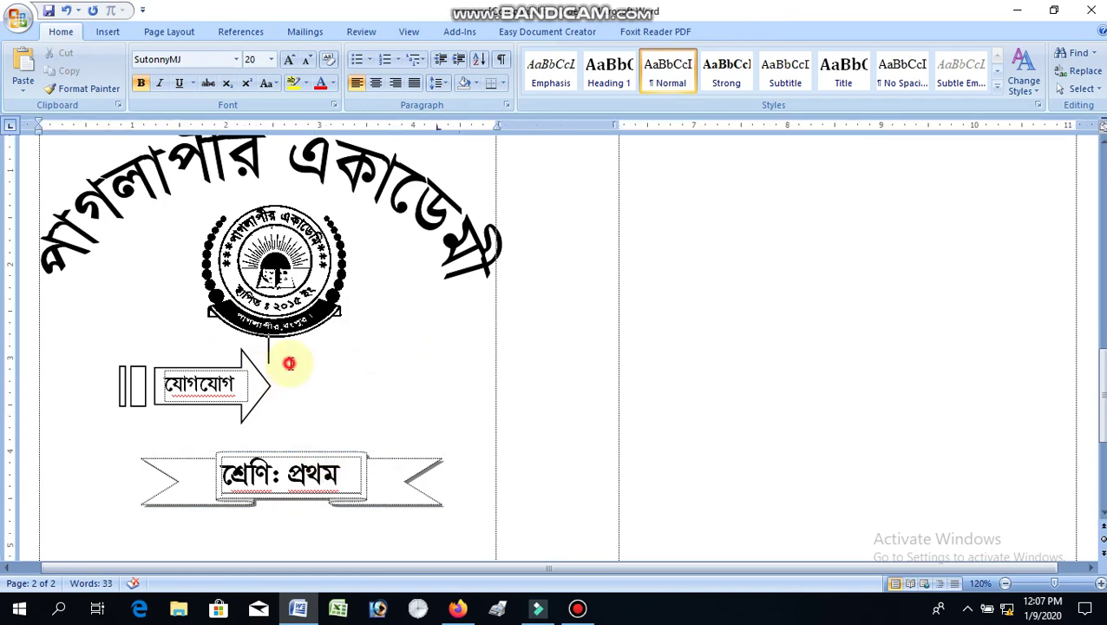
scroll(395, 353, down, 1)
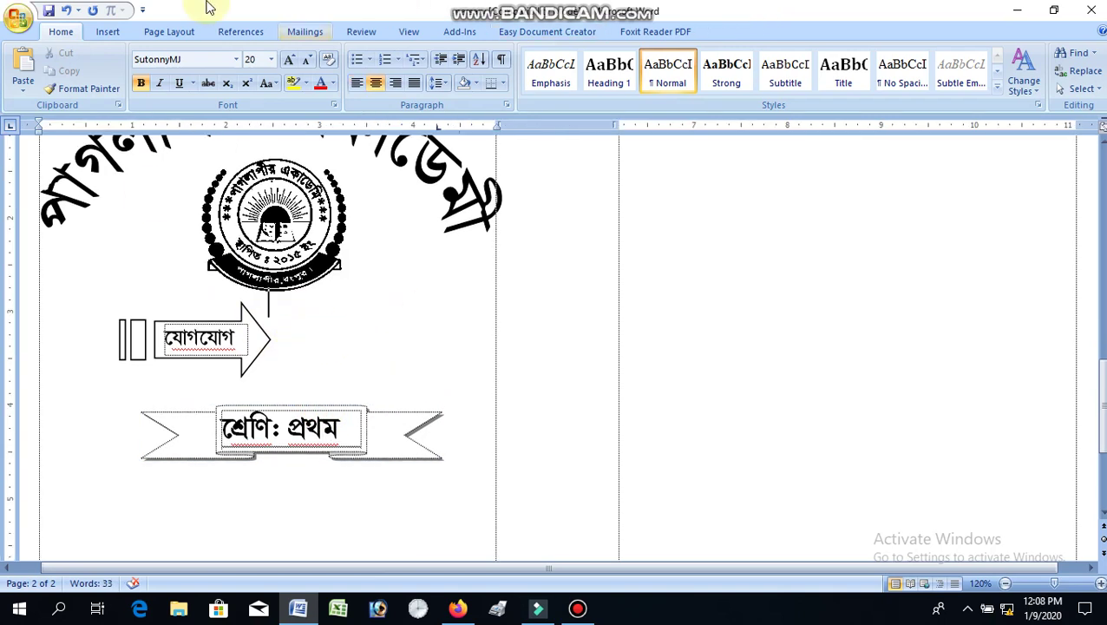
- Draw a text box to the right of the যোগাযোগ contact arrow
click(108, 32)
click(245, 68)
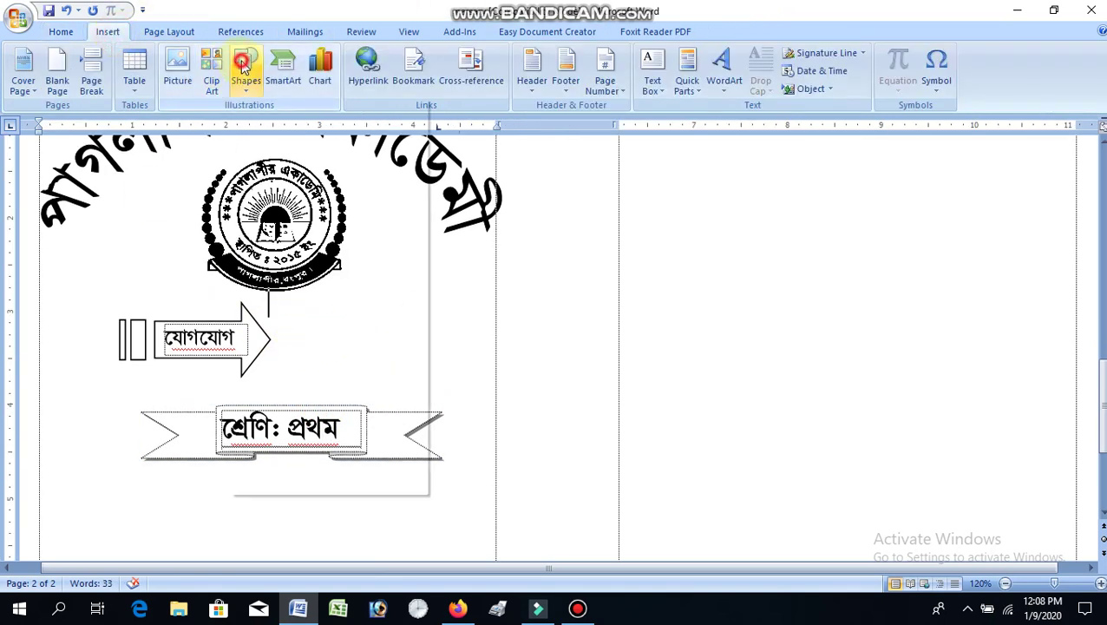
click(256, 125)
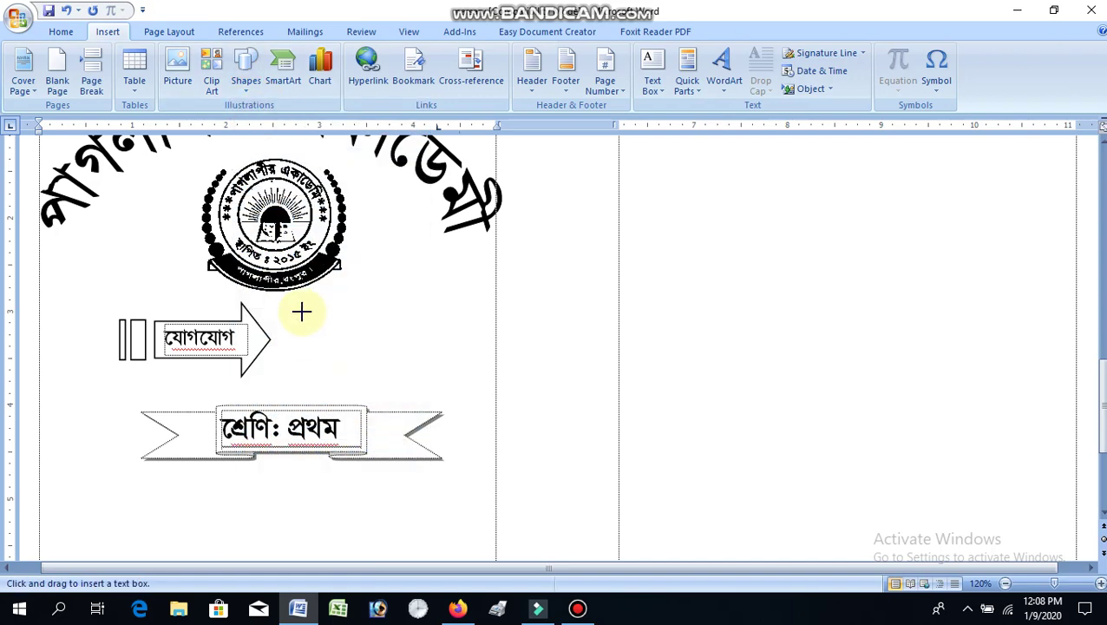
mouse_move(300, 311)
mouse_down()
mouse_move(433, 384)
mouse_move(481, 385)
mouse_up()
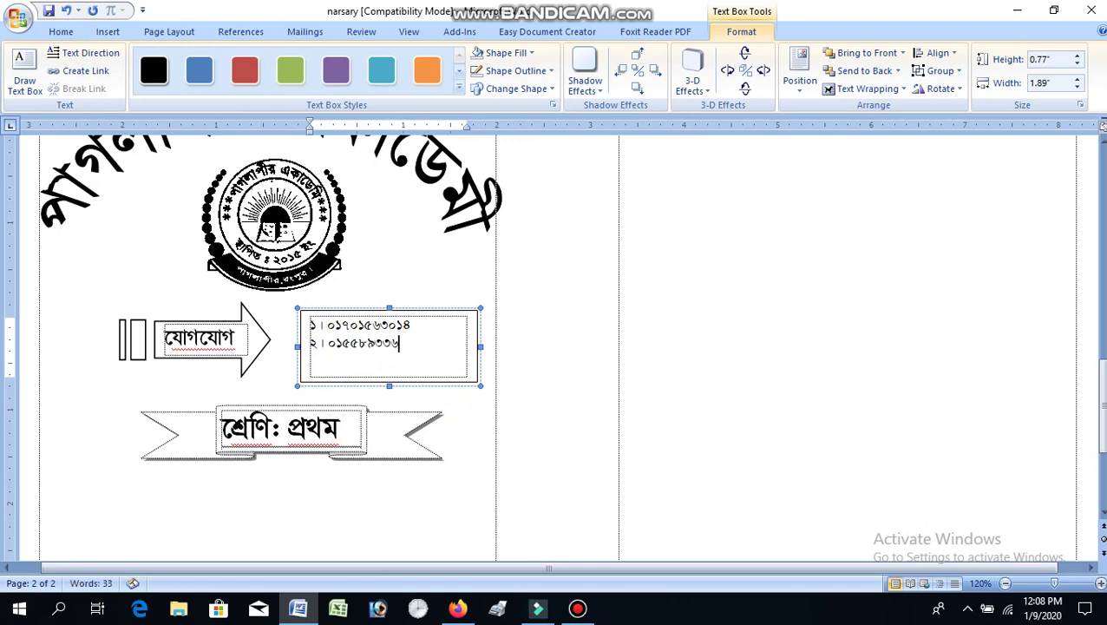
- Enlarge the two phone-number lines and remove the text box's border
drag(426, 342, 312, 324)
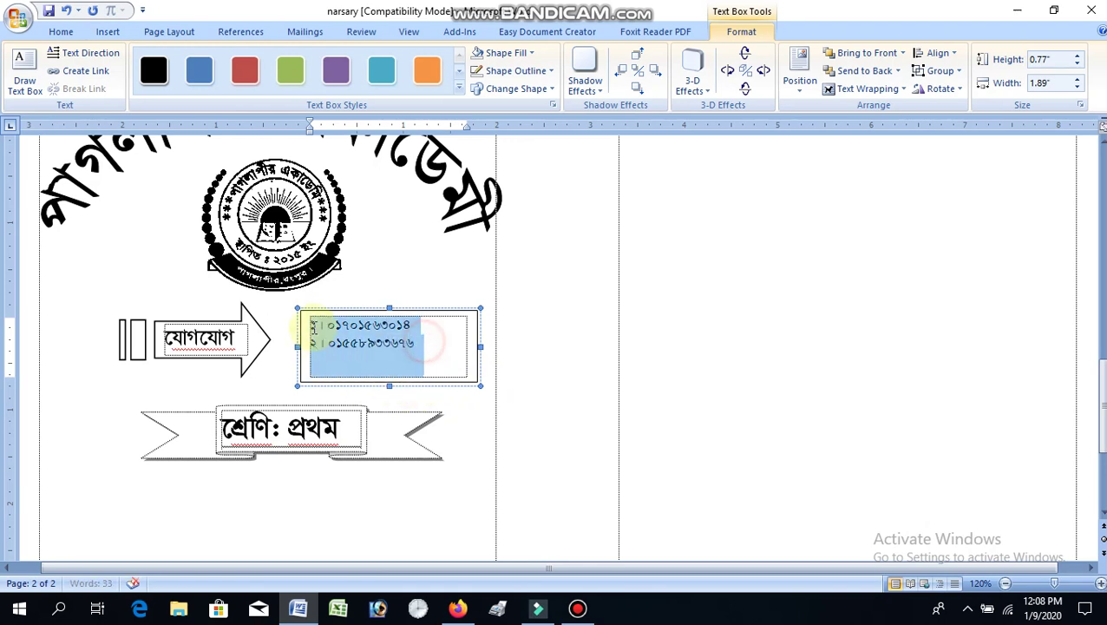
key(ctrl+bracketright)
key(ctrl+bracketright)
key(ctrl+bracketright)
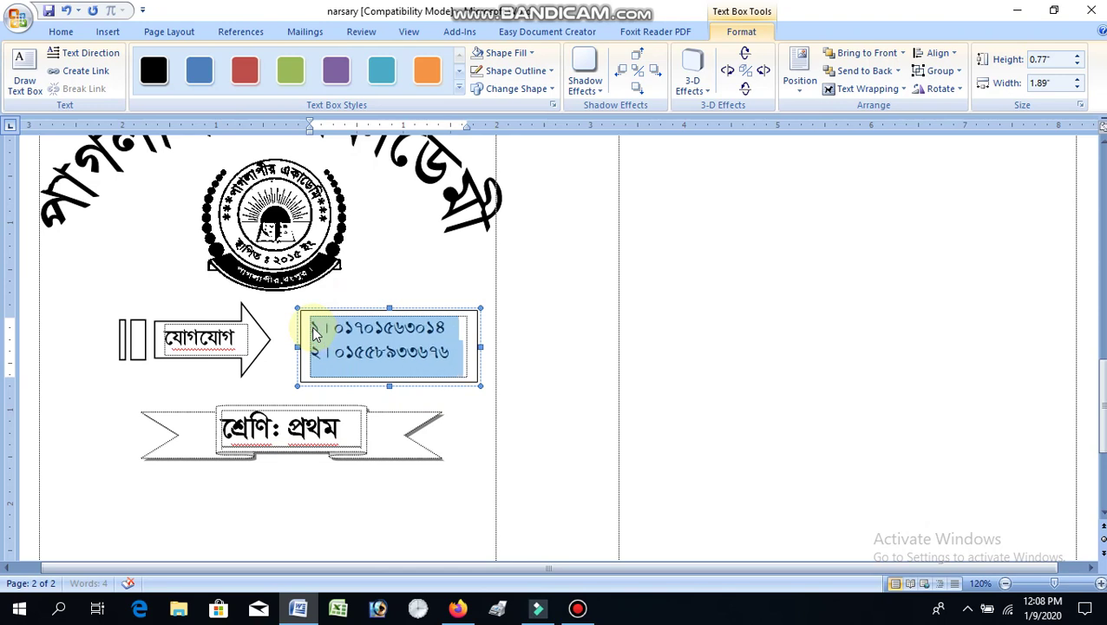
key(ctrl+bracketright)
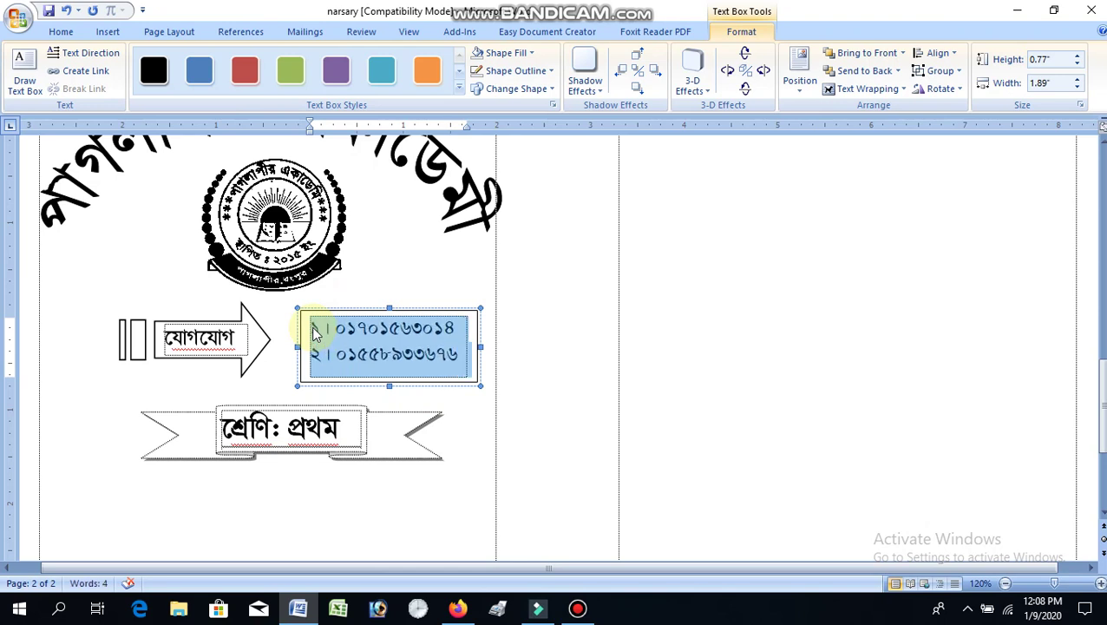
click(551, 70)
click(508, 211)
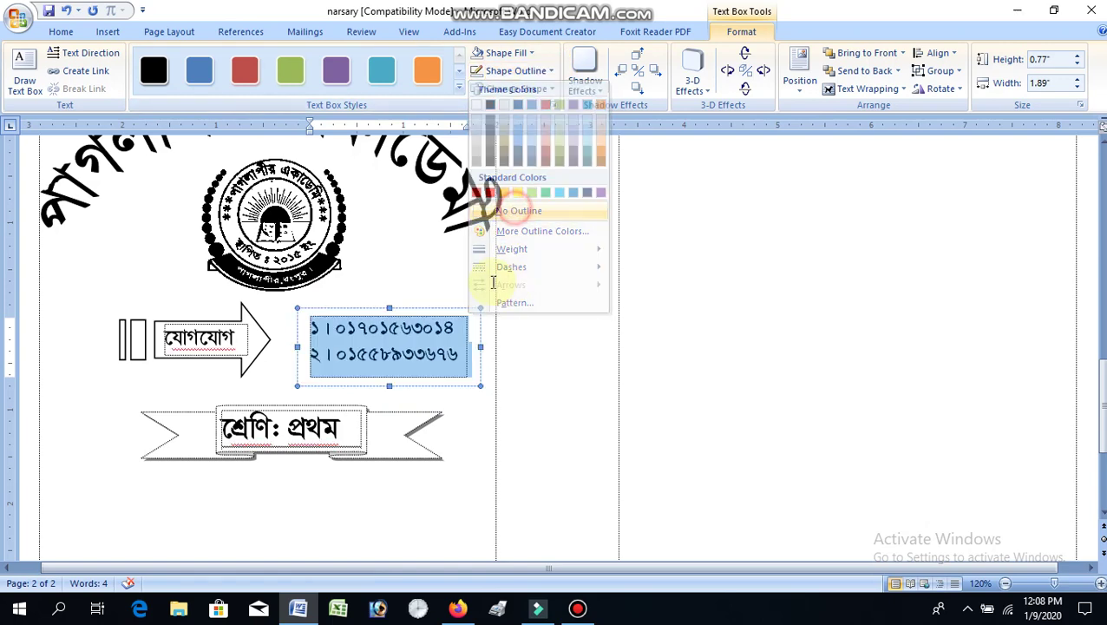
click(439, 251)
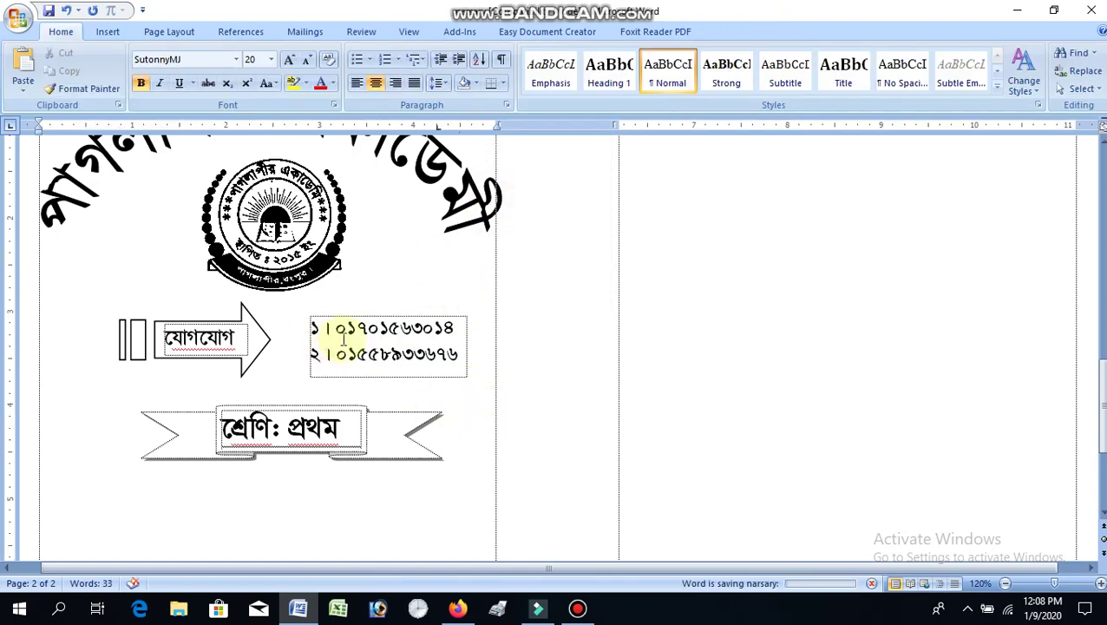
- Fix the phone-number numbering: use ')' as the separator and replace the automatic number with '১।'
scroll(774, 314, down, 5)
scroll(774, 314, up, 2)
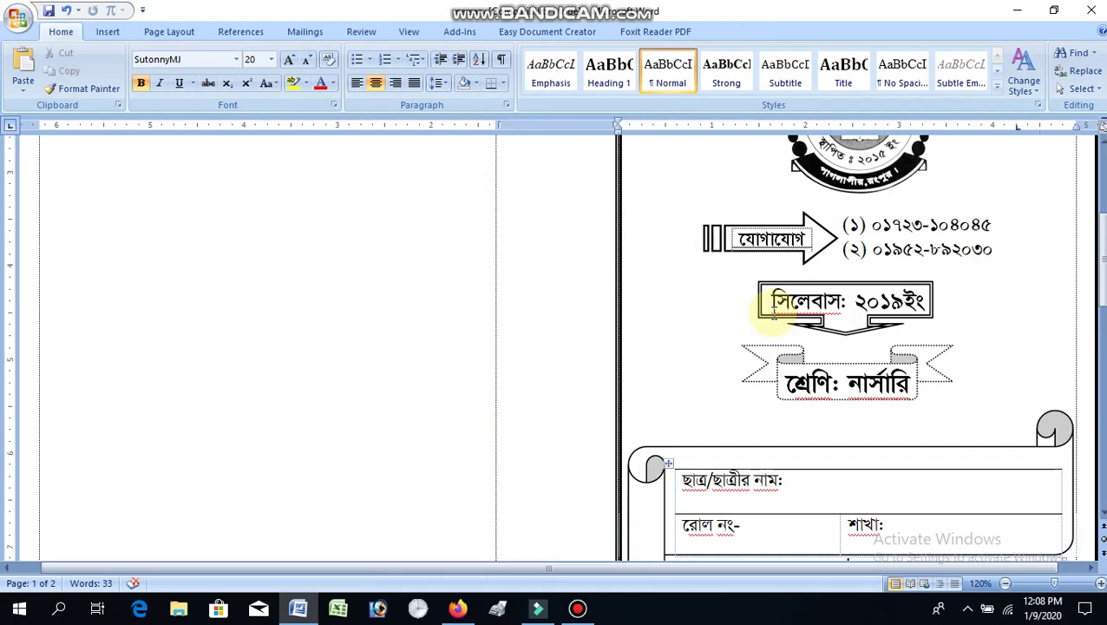
scroll(774, 315, down, 6)
scroll(655, 329, down, 6)
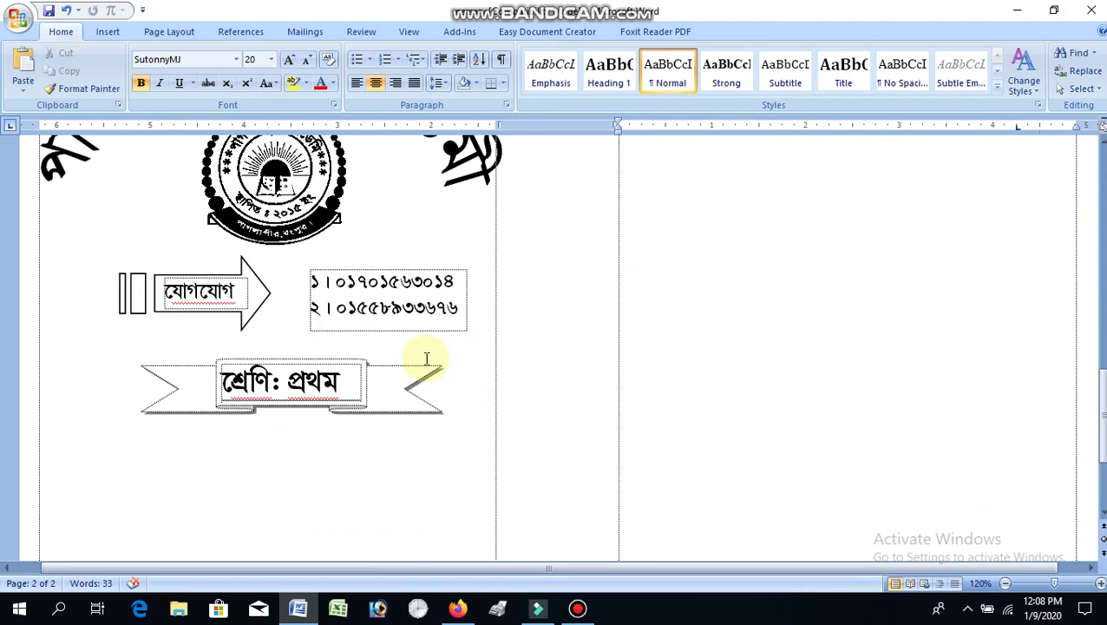
click(334, 280)
key(BackSpace)
key(BackSpace)
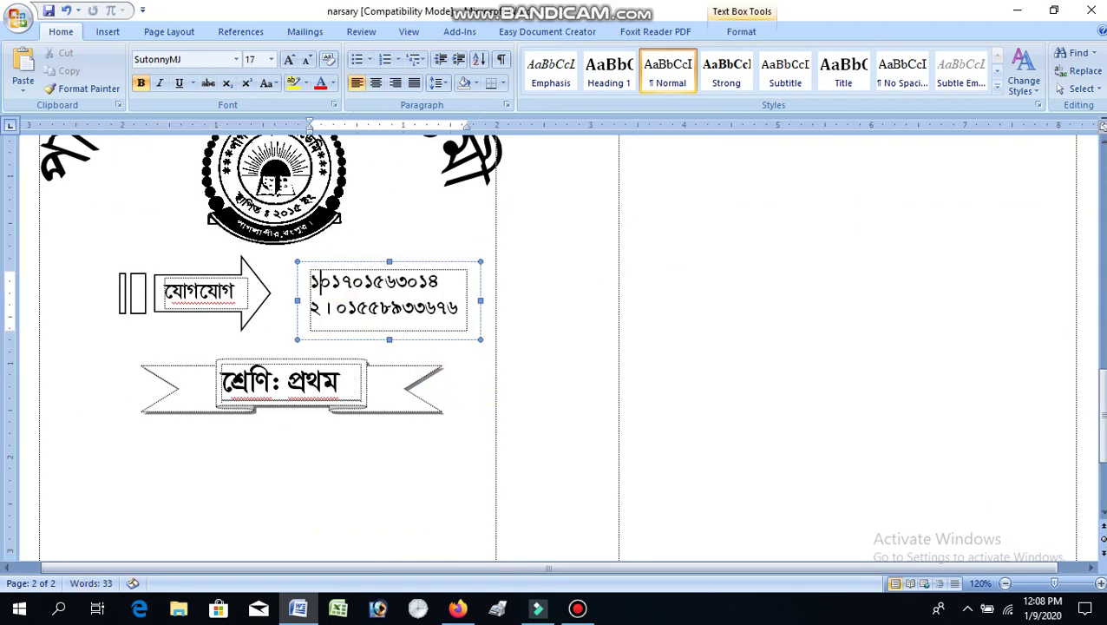
text())
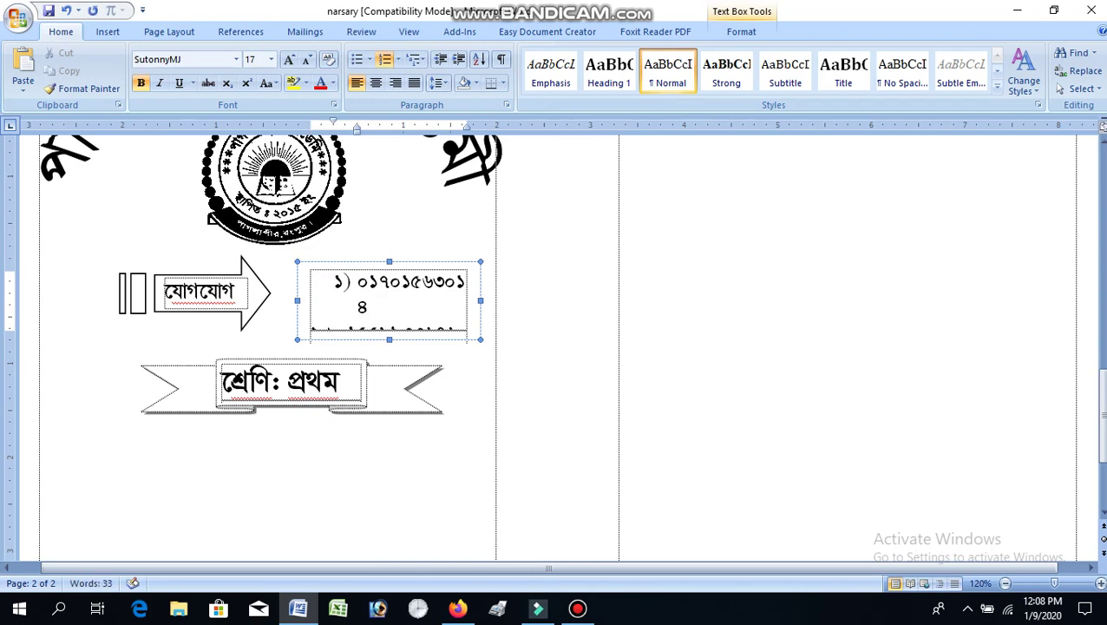
click(333, 282)
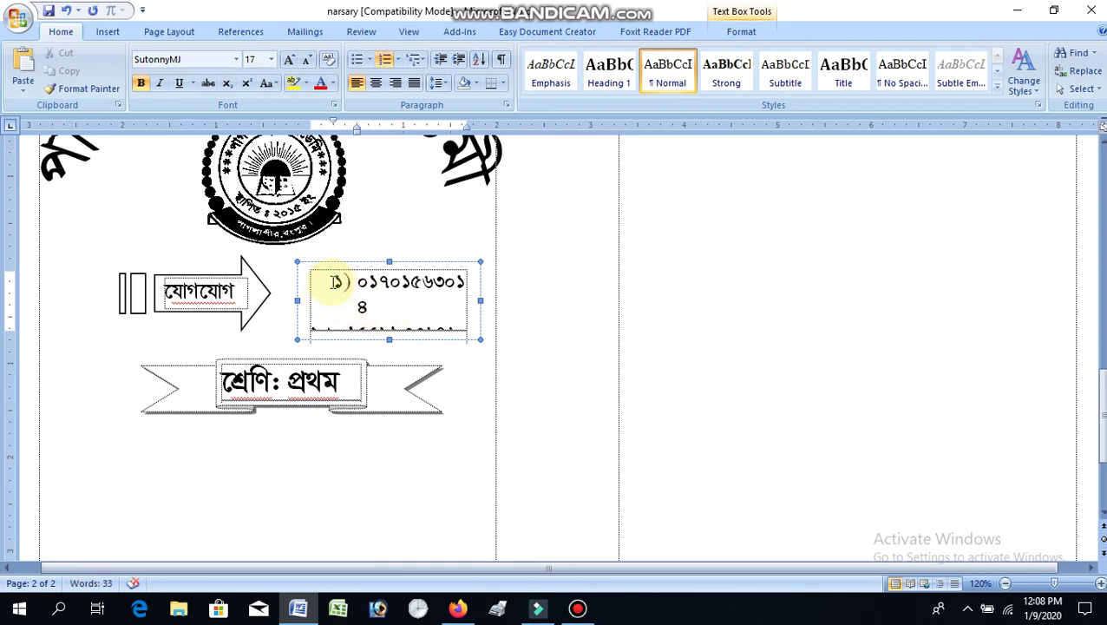
key(BackSpace)
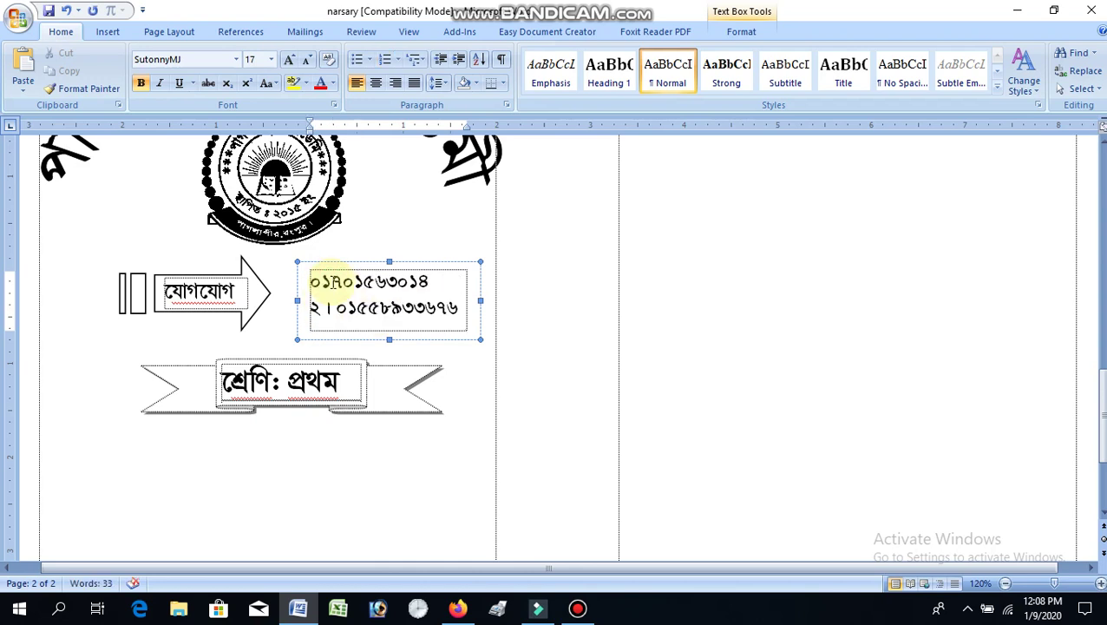
text(১।)
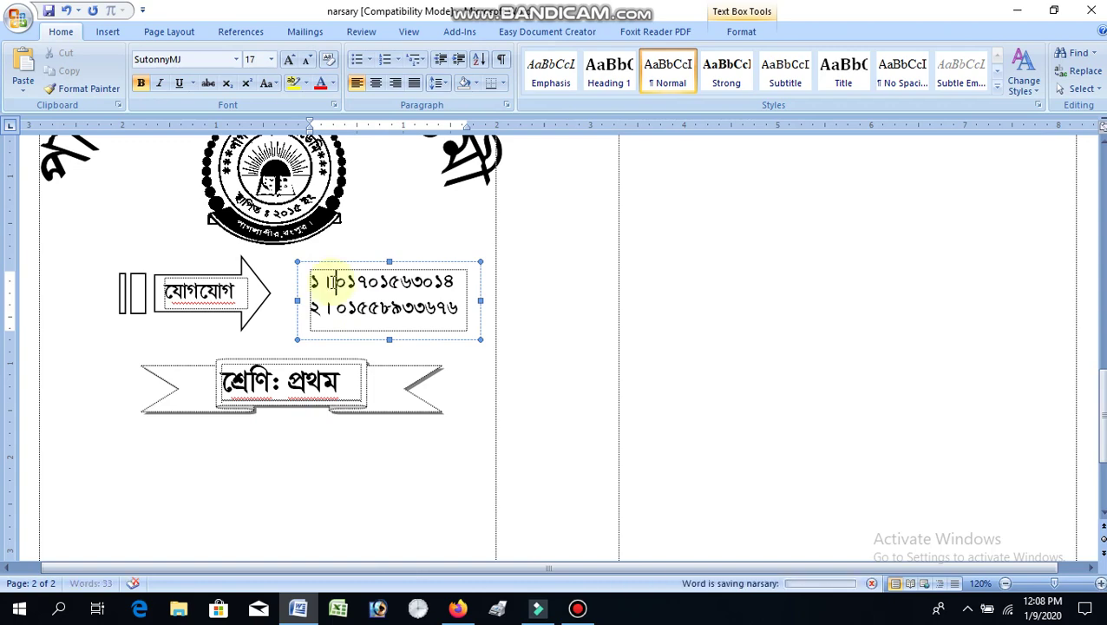
click(734, 315)
- Place the insertion point in the space below the class banner
scroll(734, 315, down, 5)
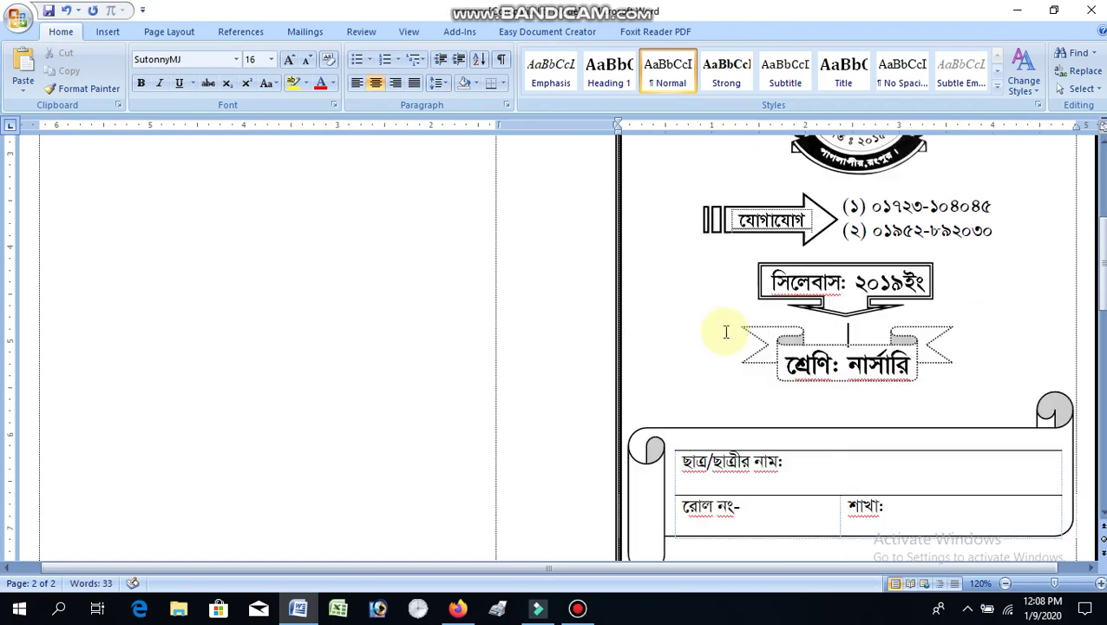
scroll(724, 329, down, 2)
scroll(724, 334, down, 2)
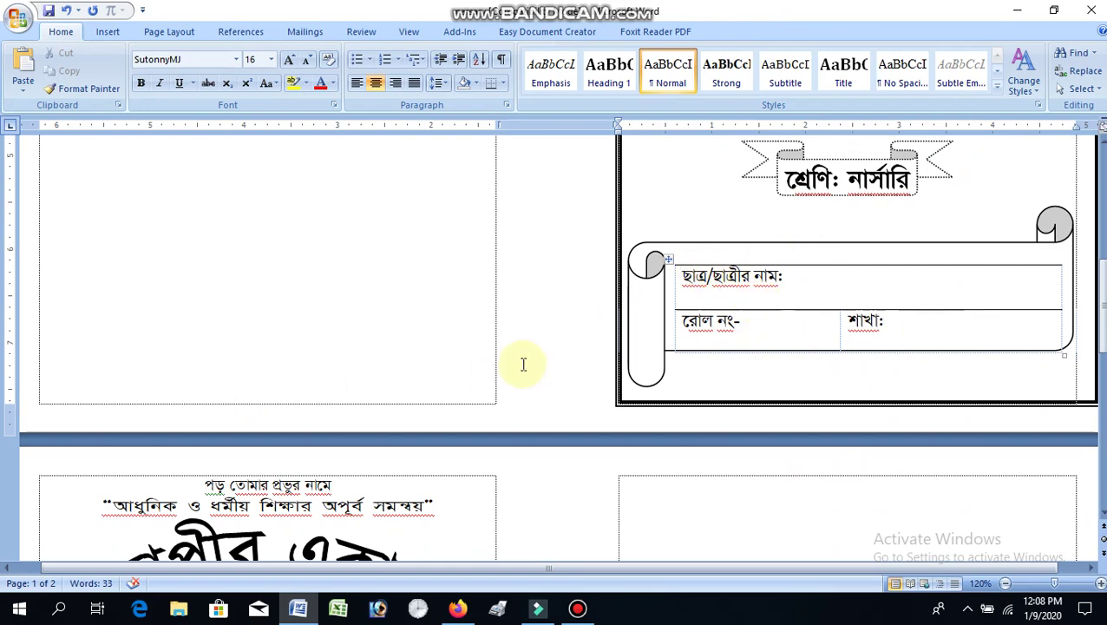
scroll(523, 364, down, 1)
scroll(524, 364, down, 10)
scroll(358, 401, down, 5)
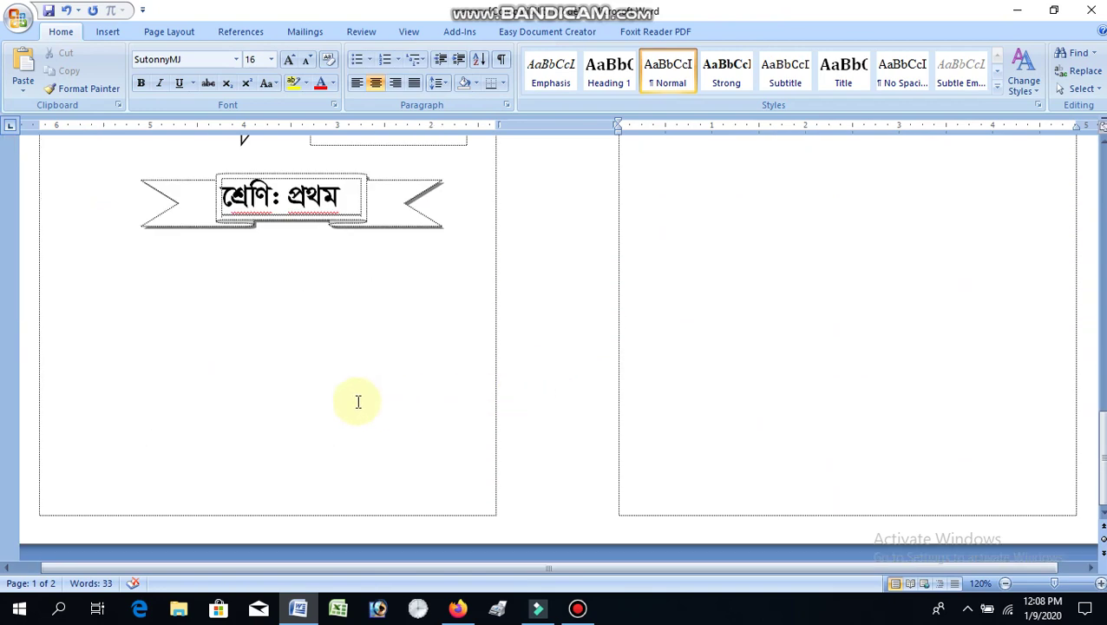
click(266, 281)
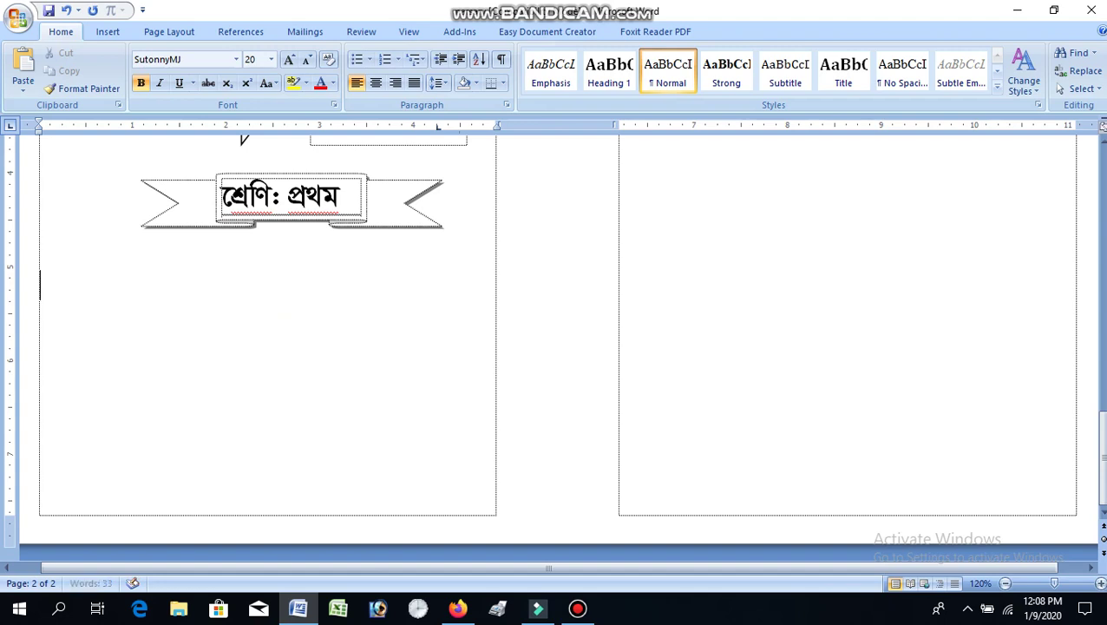
click(291, 304)
- Draw a Horizontal Scroll shape below the class banner
click(100, 37)
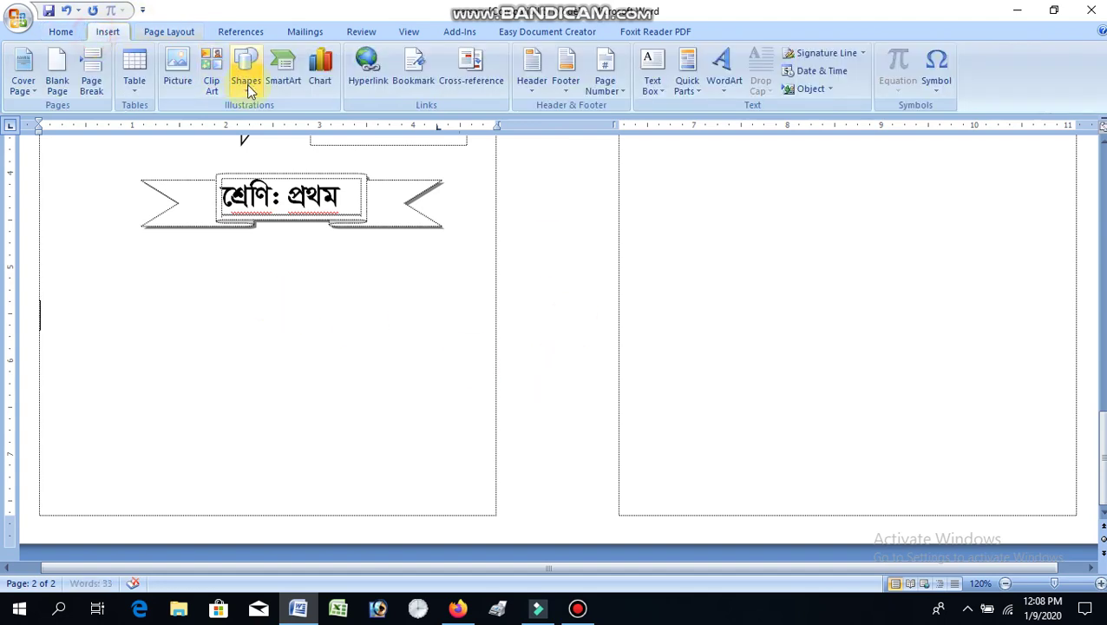
click(246, 76)
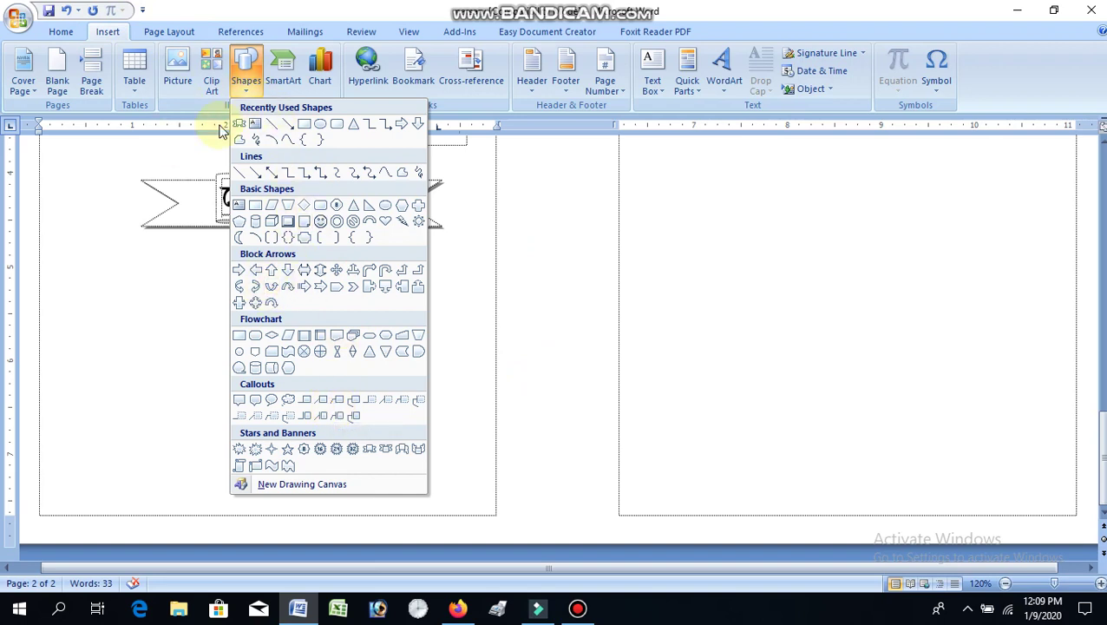
click(255, 468)
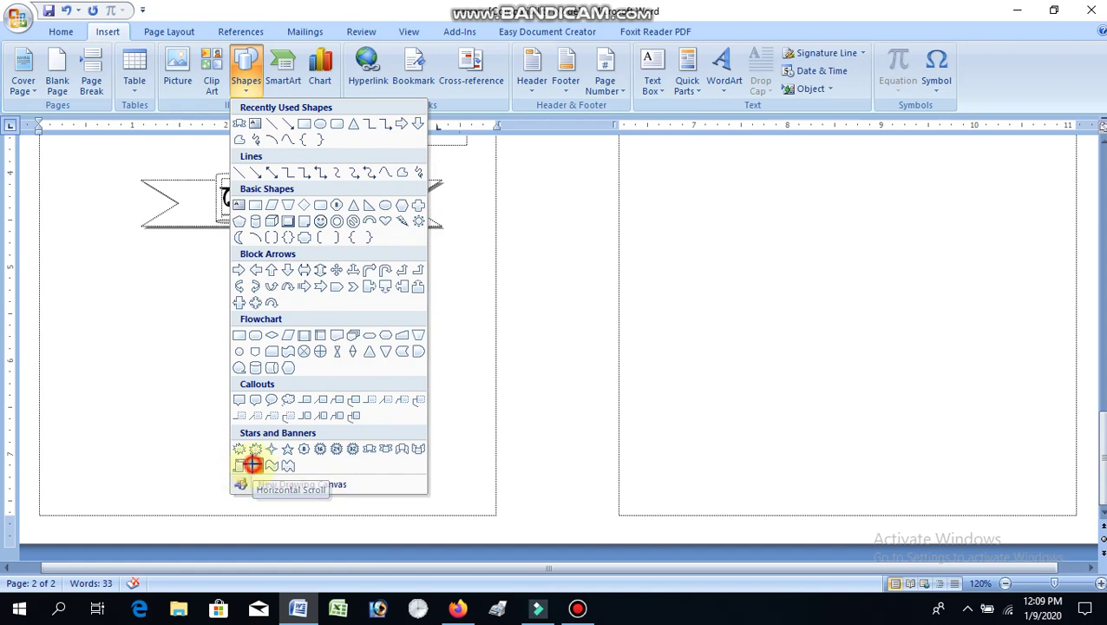
mouse_move(48, 300)
mouse_down()
mouse_move(400, 421)
mouse_move(470, 492)
mouse_up()
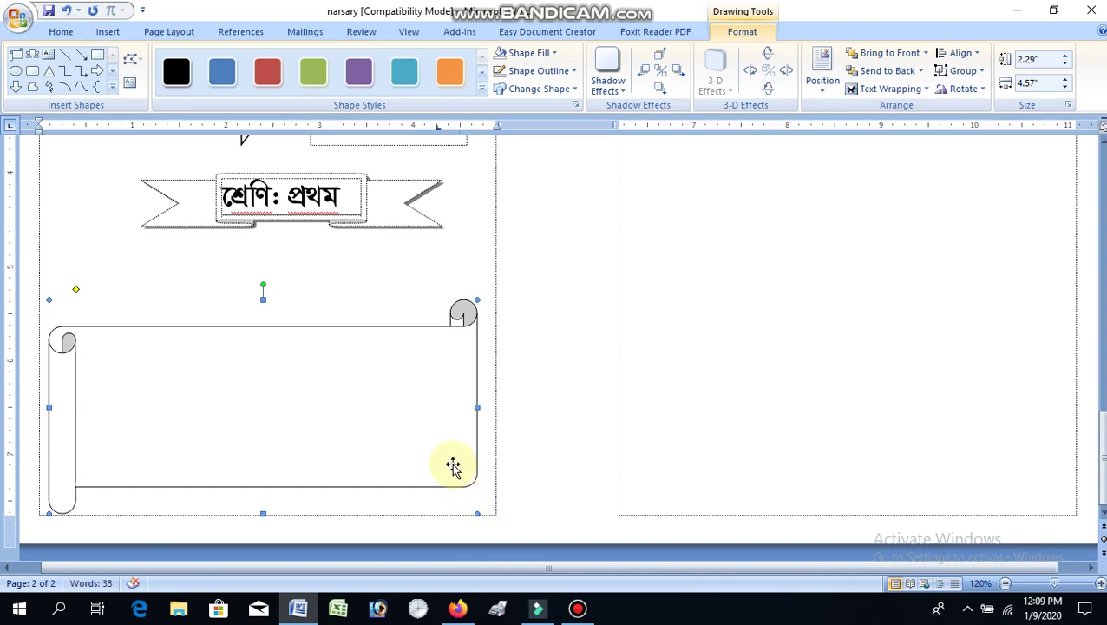
- Shorten the scroll slightly, move it up closer to the banner, and enable Add Text on it
scroll(581, 341, up, 5)
scroll(577, 341, up, 6)
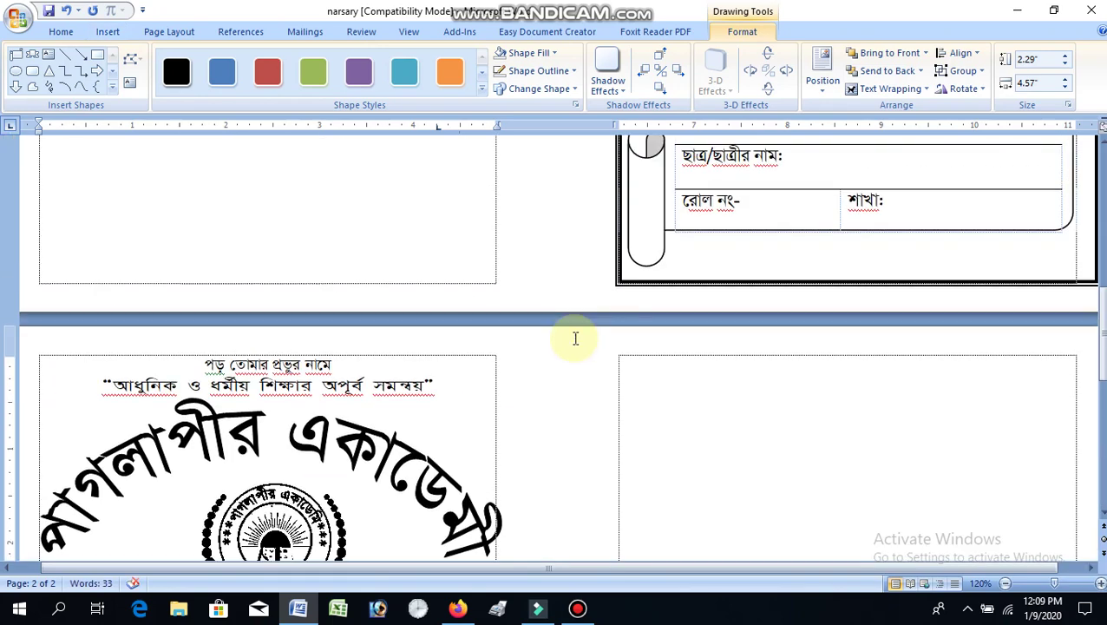
scroll(571, 344, up, 6)
scroll(569, 346, down, 5)
scroll(536, 356, down, 8)
scroll(537, 356, down, 3)
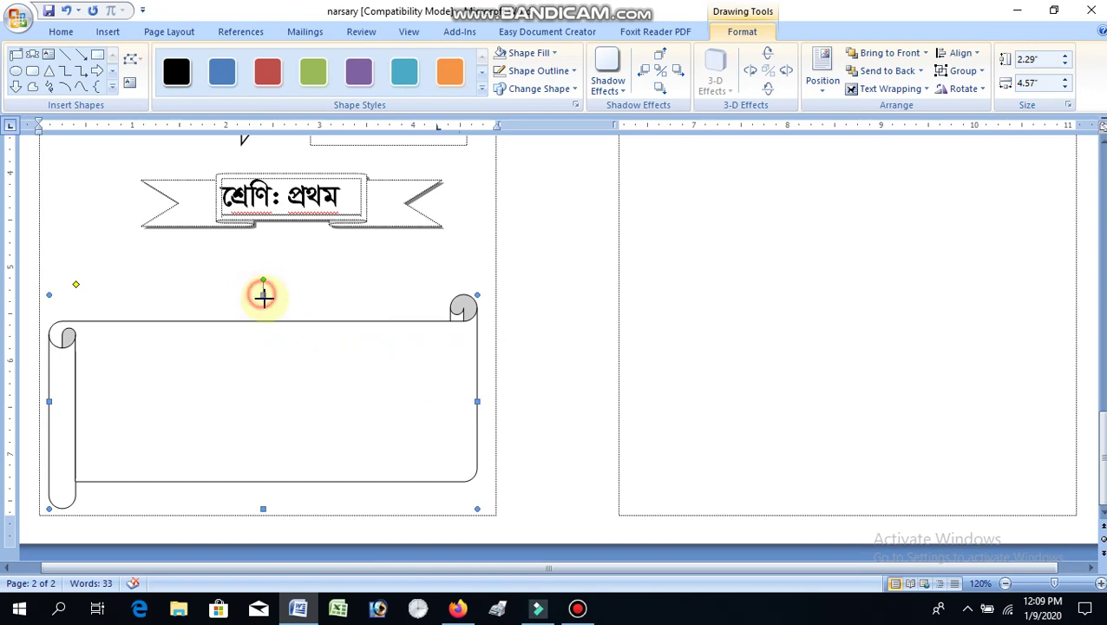
drag(263, 295, 263, 311)
mouse_move(291, 373)
mouse_down()
mouse_move(288, 339)
mouse_move(301, 340)
mouse_up()
right_click(301, 340)
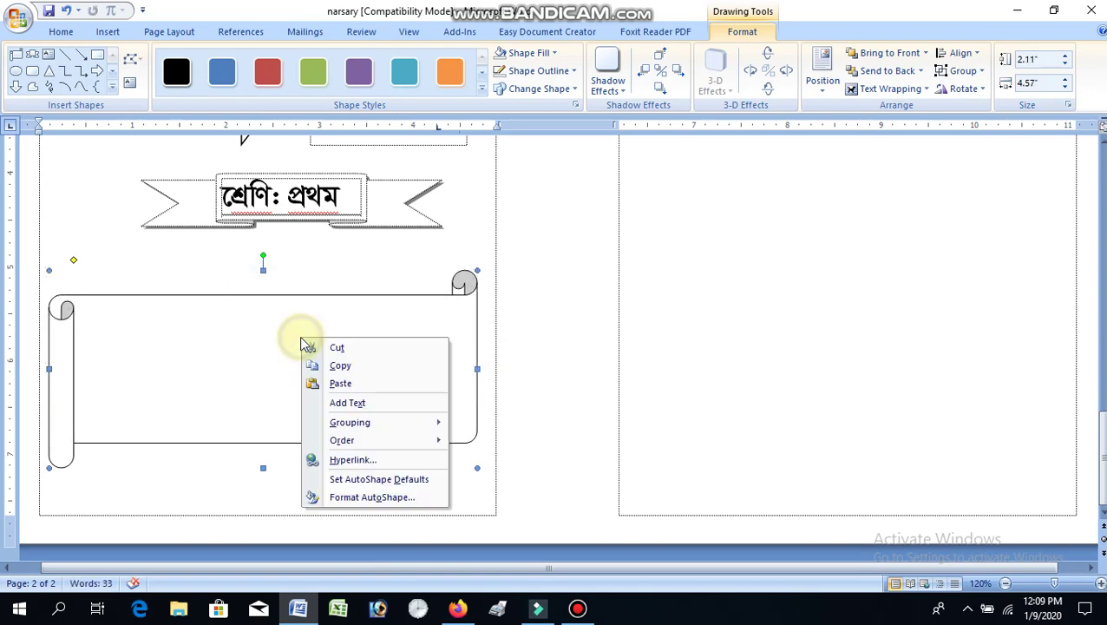
click(373, 401)
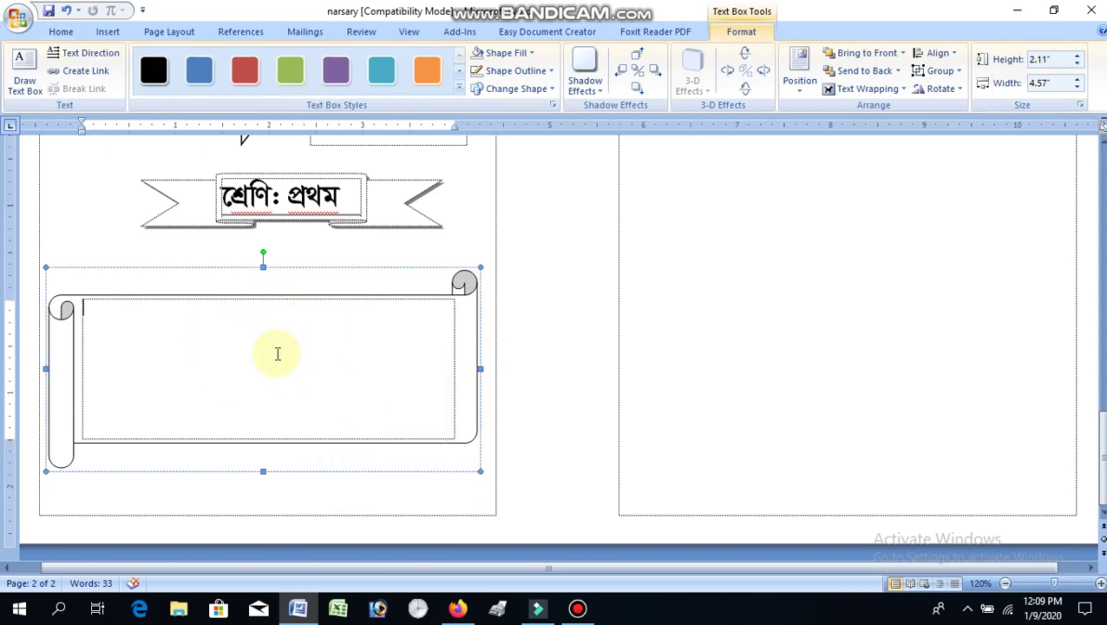
- Check the scroll's position on the page and open the Insert > Table menu
scroll(501, 317, up, 5)
scroll(501, 322, up, 6)
scroll(502, 322, down, 3)
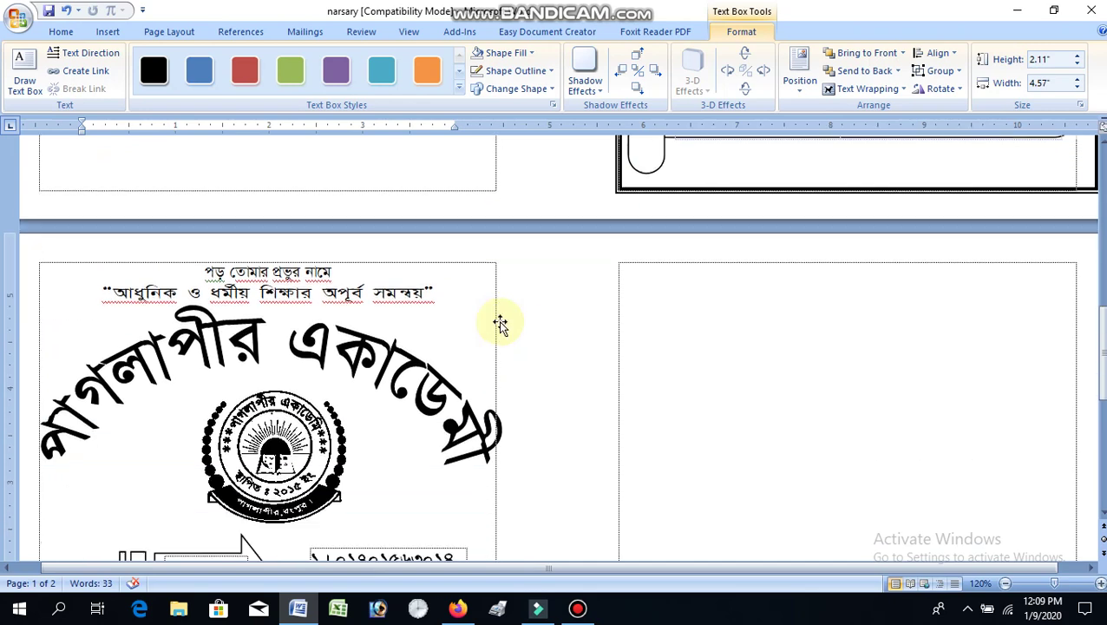
scroll(502, 322, down, 4)
scroll(501, 322, down, 2)
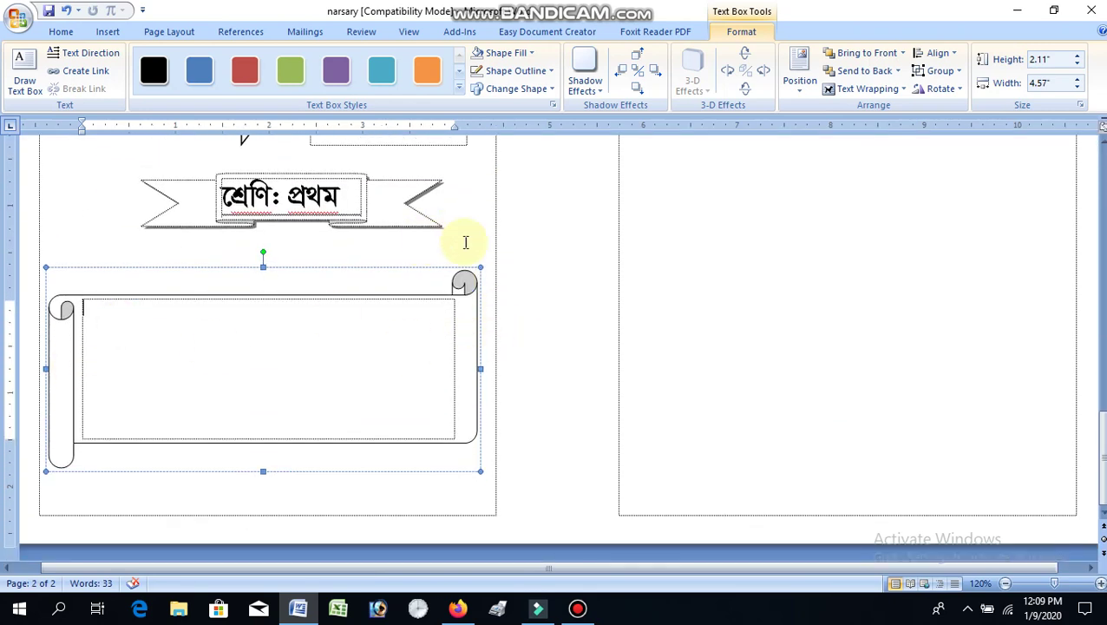
scroll(537, 265, up, 5)
scroll(537, 264, up, 5)
scroll(542, 276, up, 5)
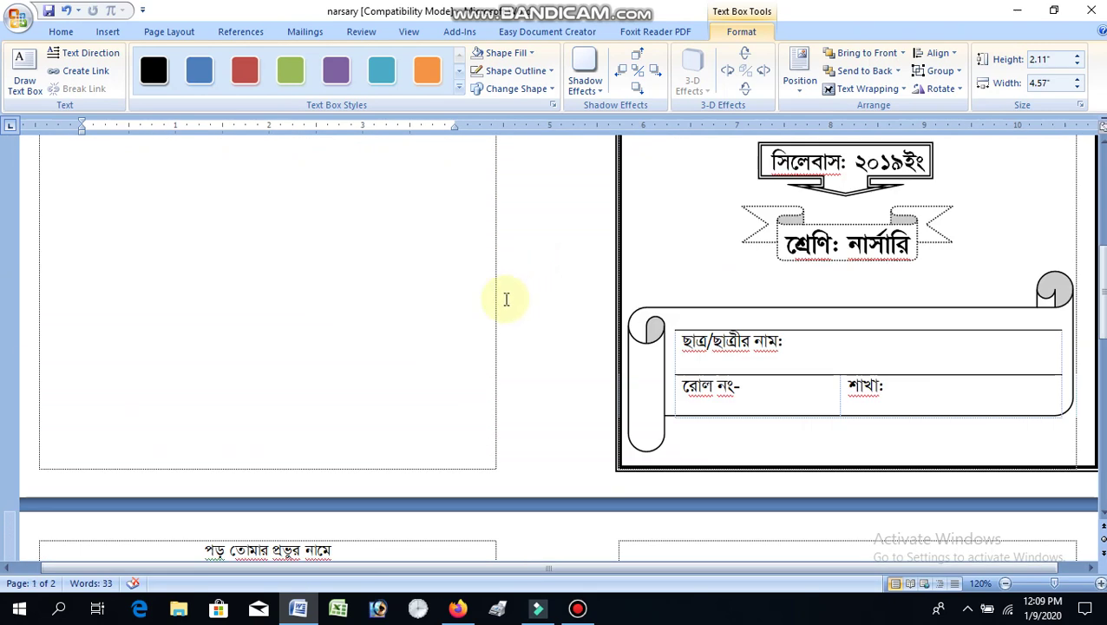
scroll(480, 292, down, 1)
scroll(408, 313, down, 5)
scroll(340, 335, down, 5)
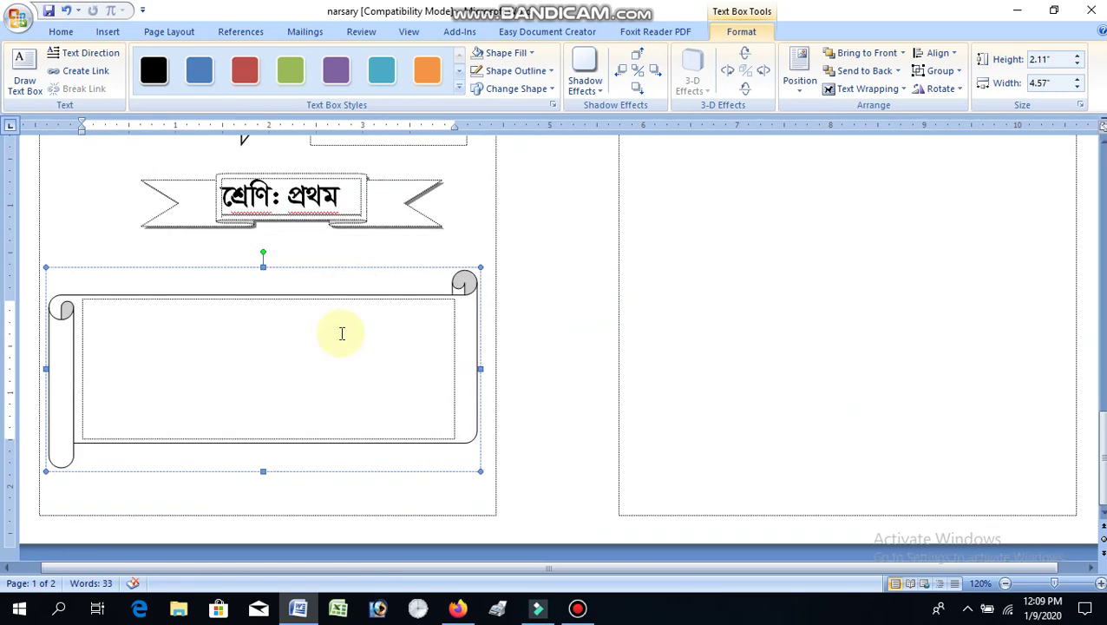
click(107, 32)
click(128, 59)
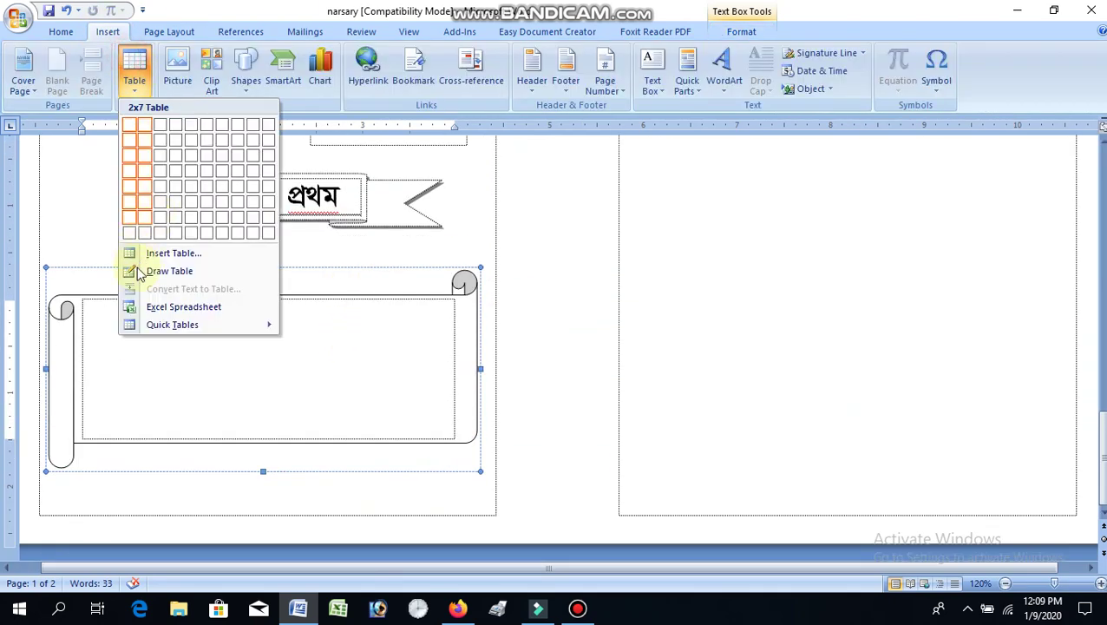
- Draw a table outline inside the scroll and split it into three rows with two horizontal lines
click(155, 270)
drag(91, 306, 452, 430)
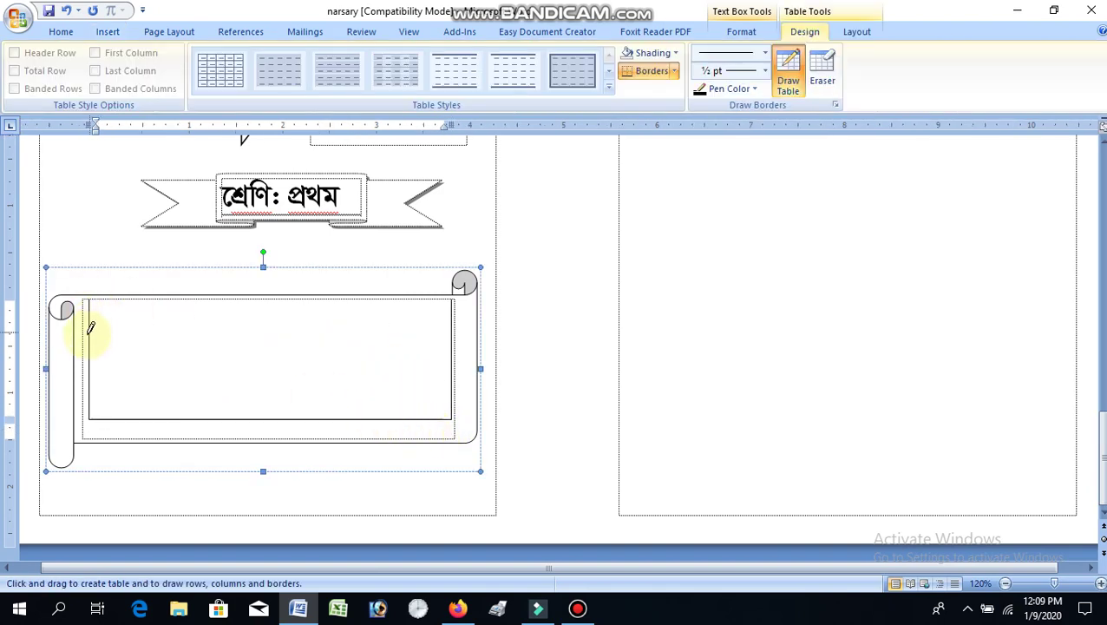
drag(89, 337, 304, 338)
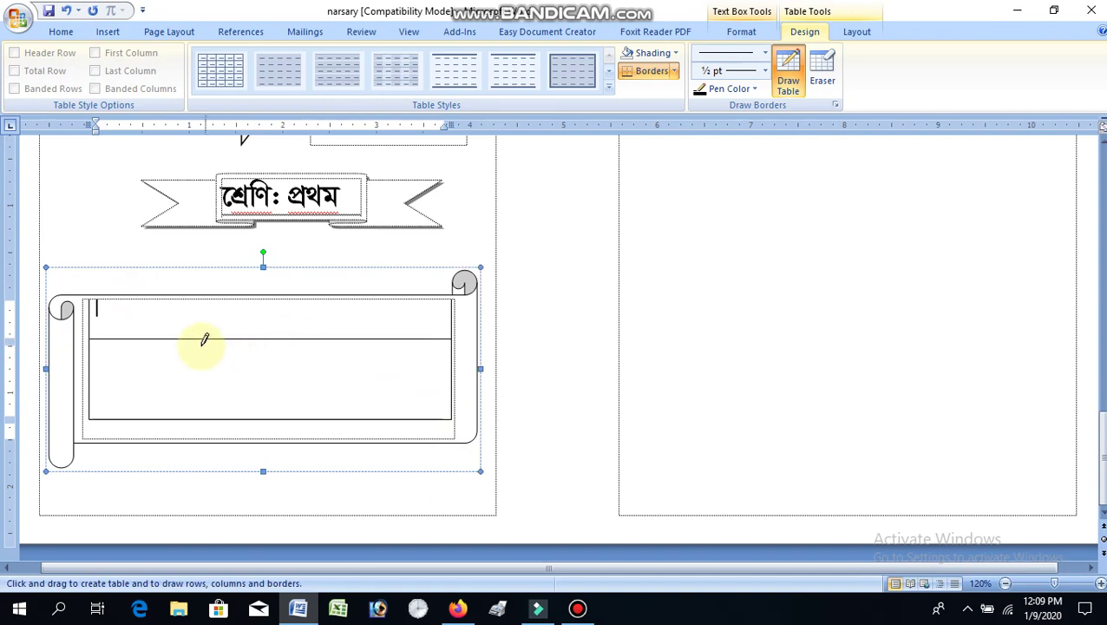
scroll(356, 329, up, 8)
scroll(356, 329, up, 8)
scroll(321, 365, down, 12)
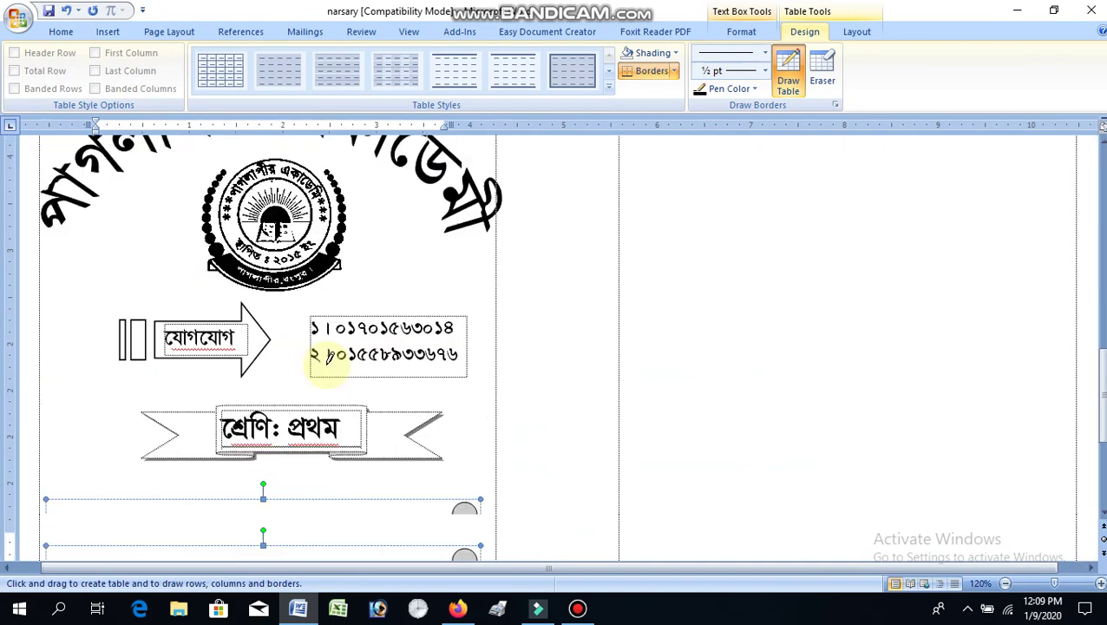
scroll(321, 365, down, 4)
drag(91, 376, 308, 376)
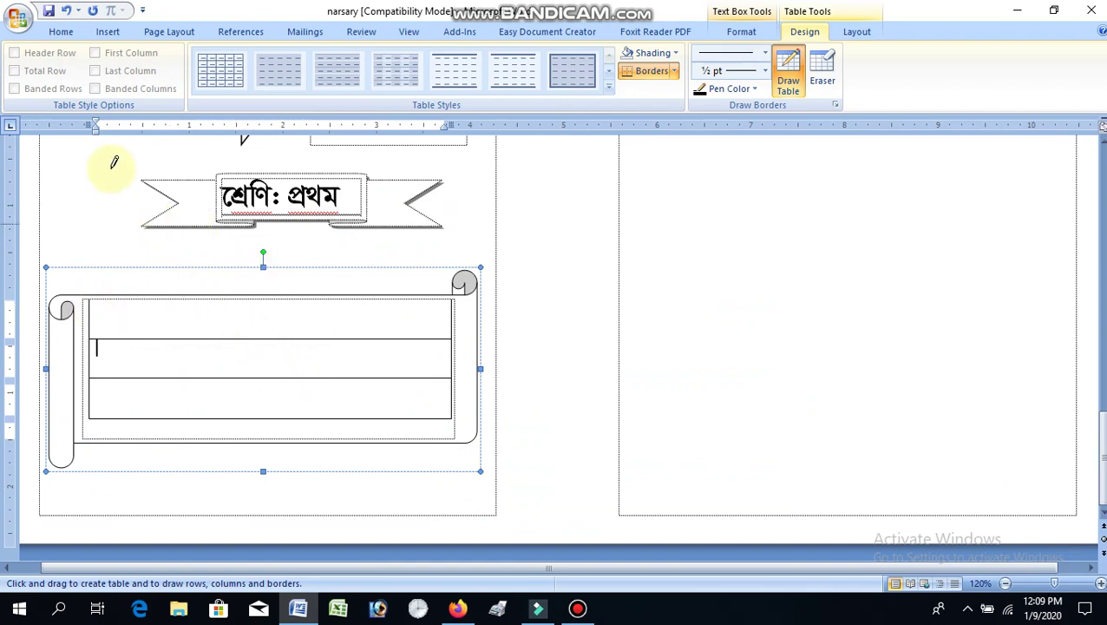
- Stop drawing table lines and put the insertion point in the table's first row
click(565, 253)
click(252, 319)
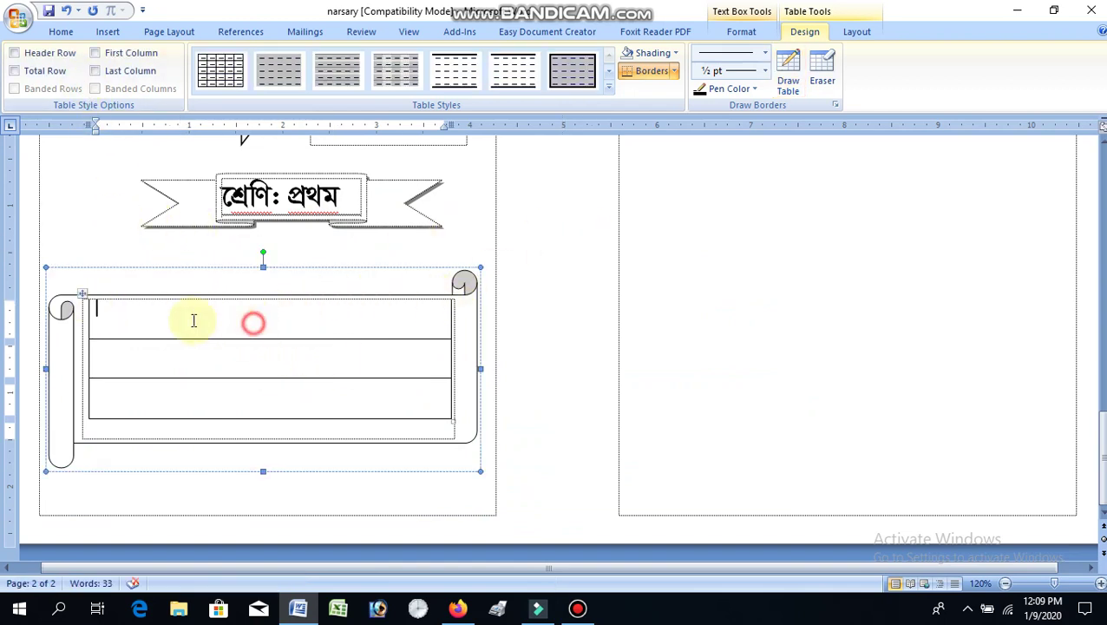
drag(84, 297, 87, 300)
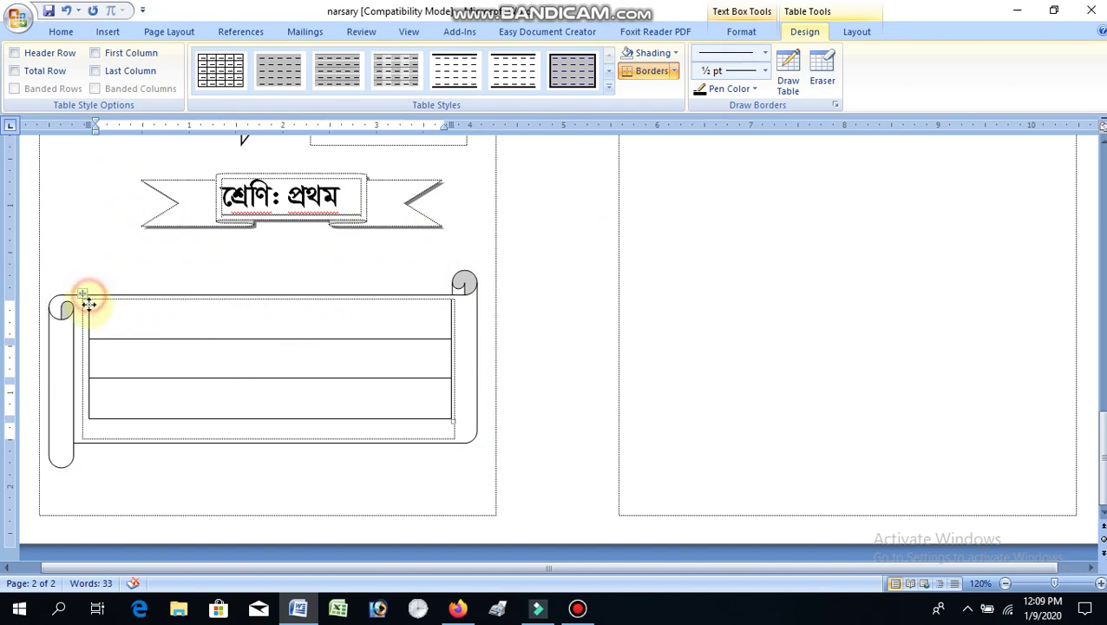
click(139, 317)
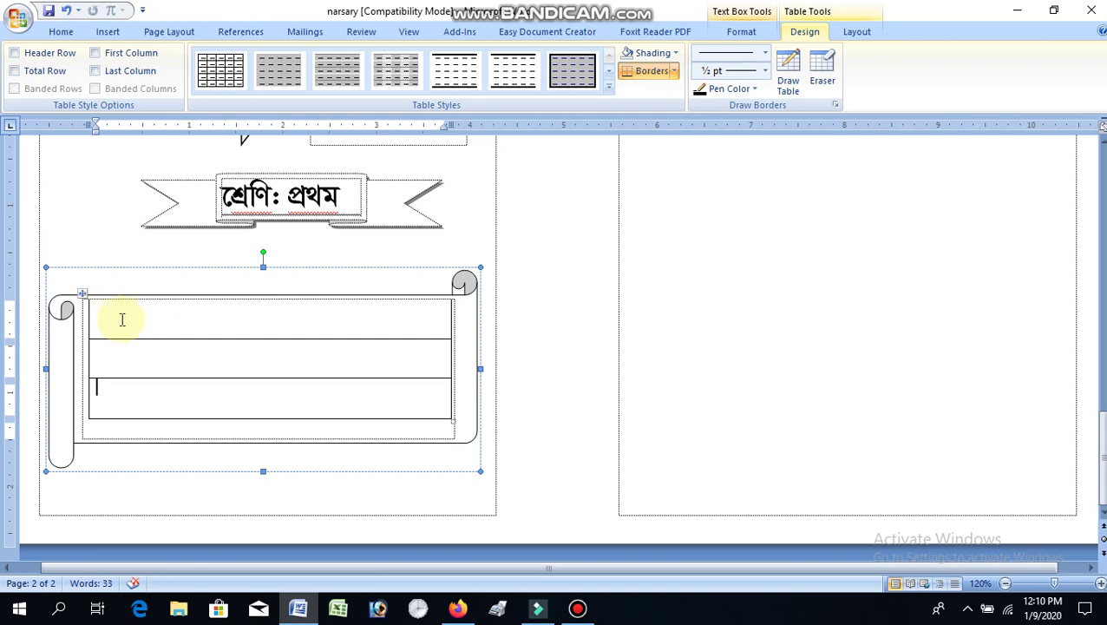
click(111, 314)
scroll(403, 321, down, 3)
scroll(403, 321, down, 4)
scroll(403, 323, down, 2)
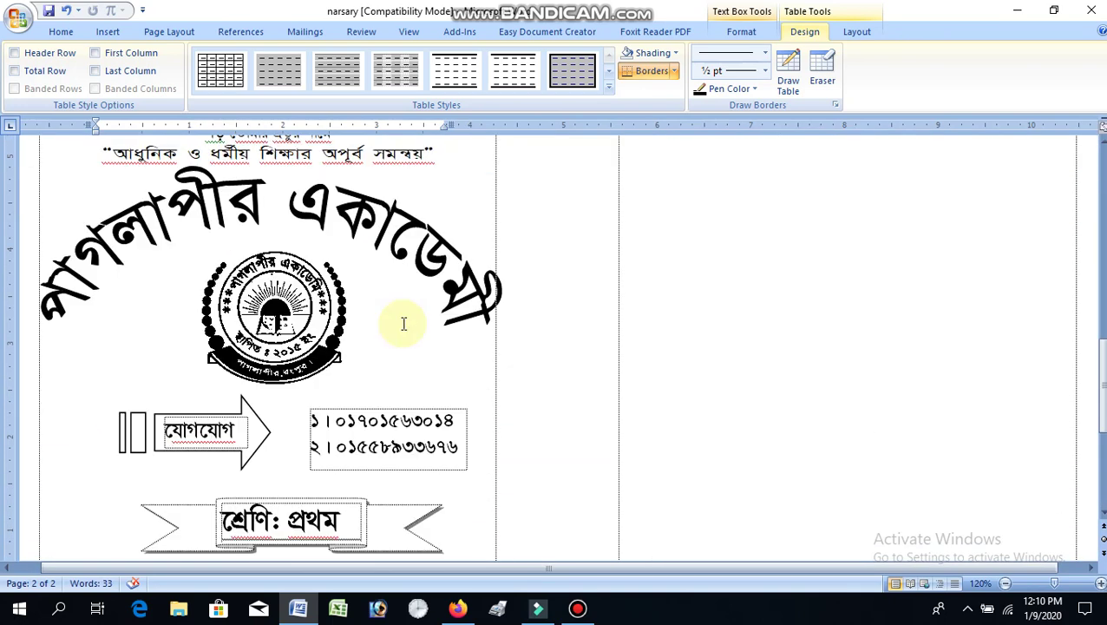
scroll(403, 322, down, 4)
scroll(403, 323, down, 3)
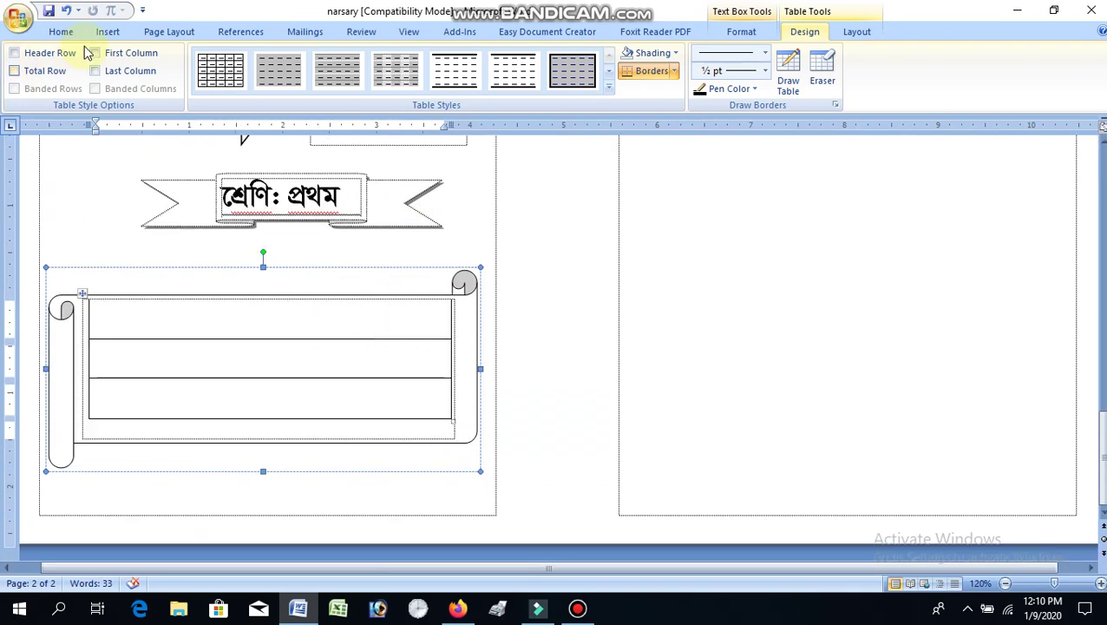
click(61, 31)
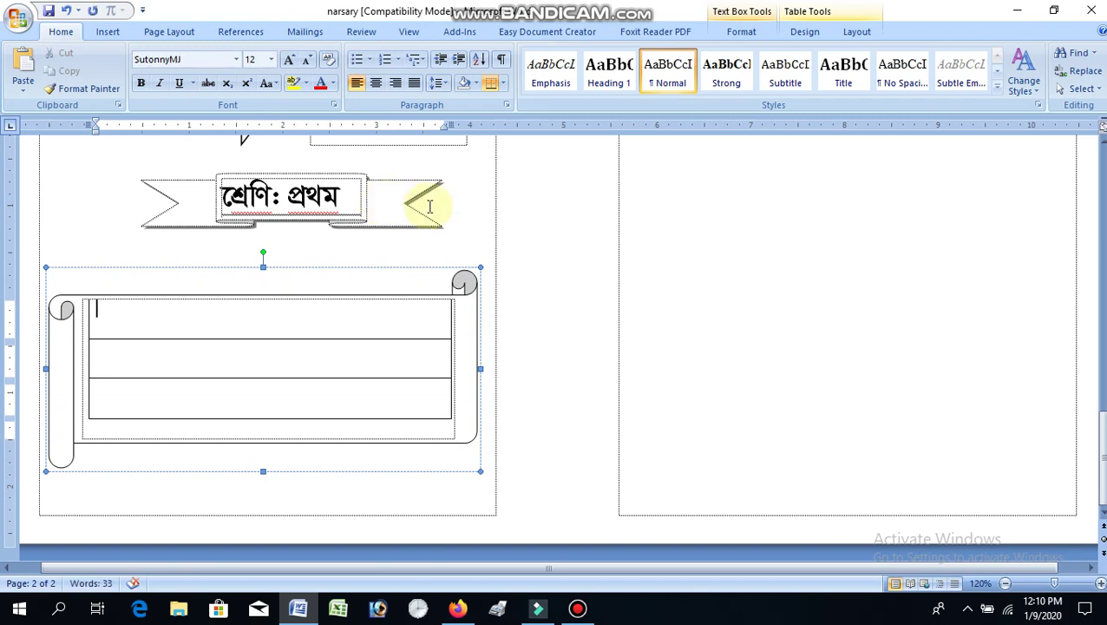
- Begin typing the label ছাত্র/ছাত্রীর নাম: in the table's first row
text(ছাত্র/ছাত্রীর নাম:)
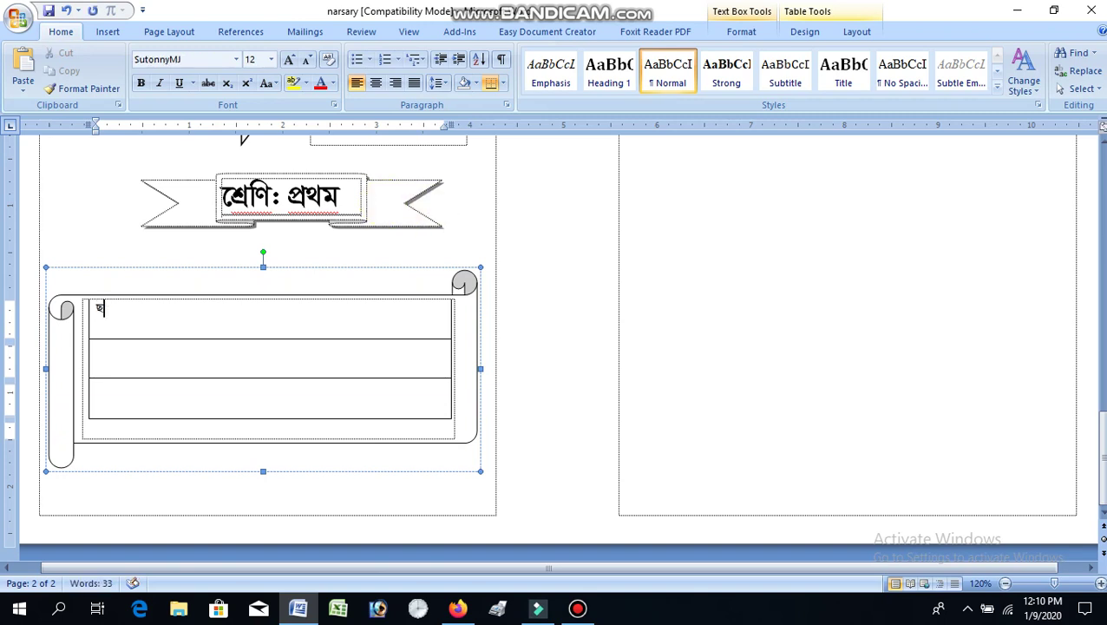